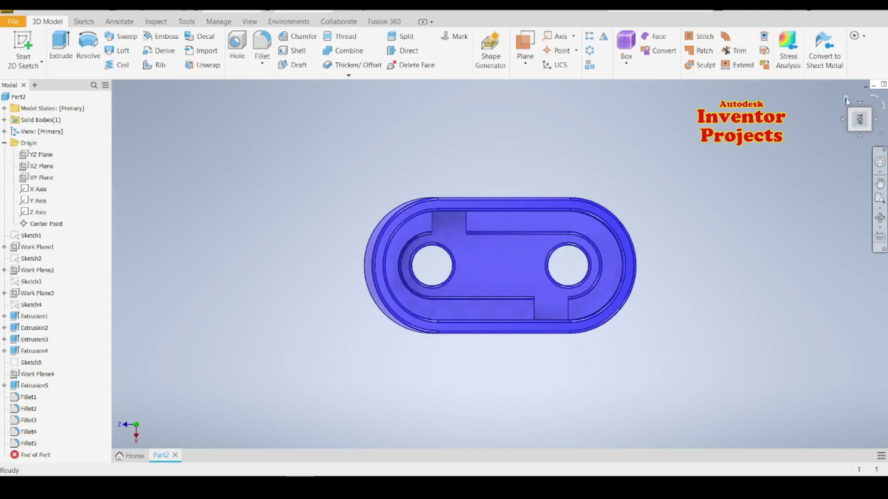
Step: Inspect the finished bracket from angled, side, bottom and home views
left_click(846, 100)
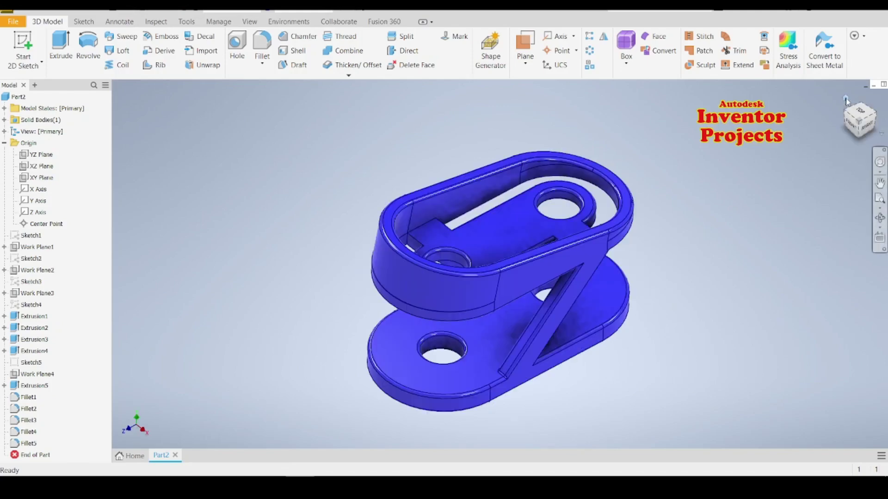
left_click_drag(846, 127, 845, 128)
left_click(850, 135)
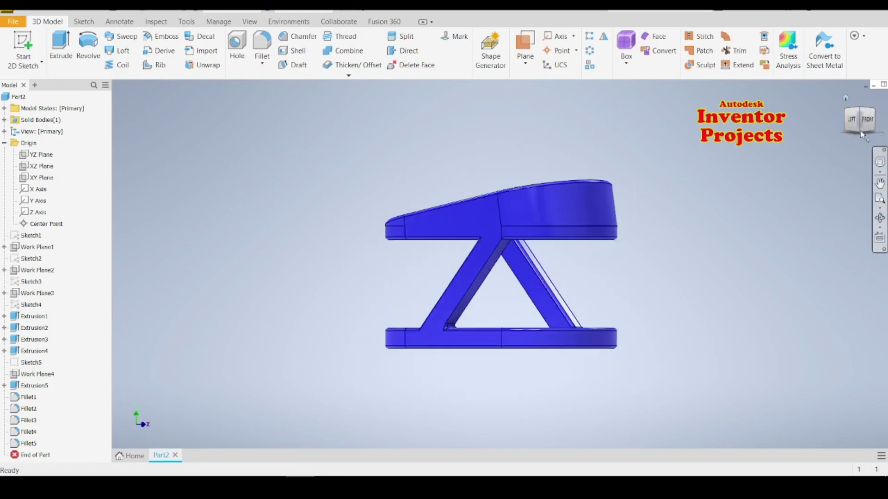
left_click(860, 131)
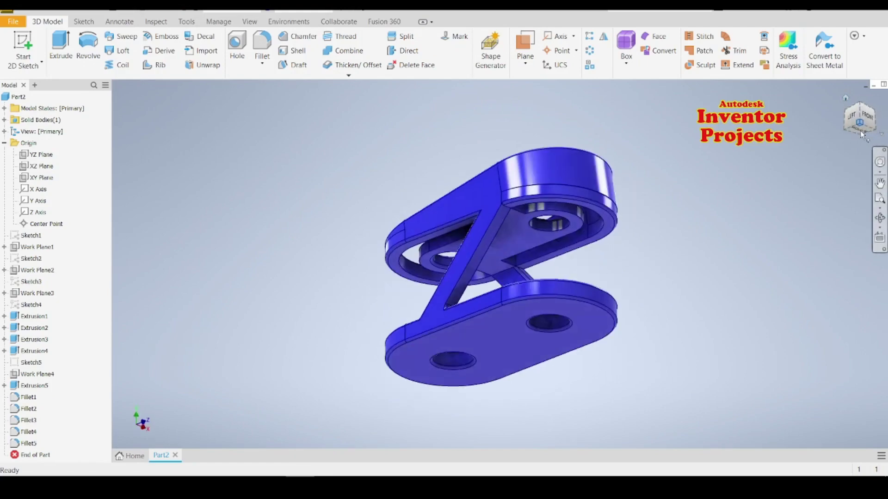
left_click(846, 99)
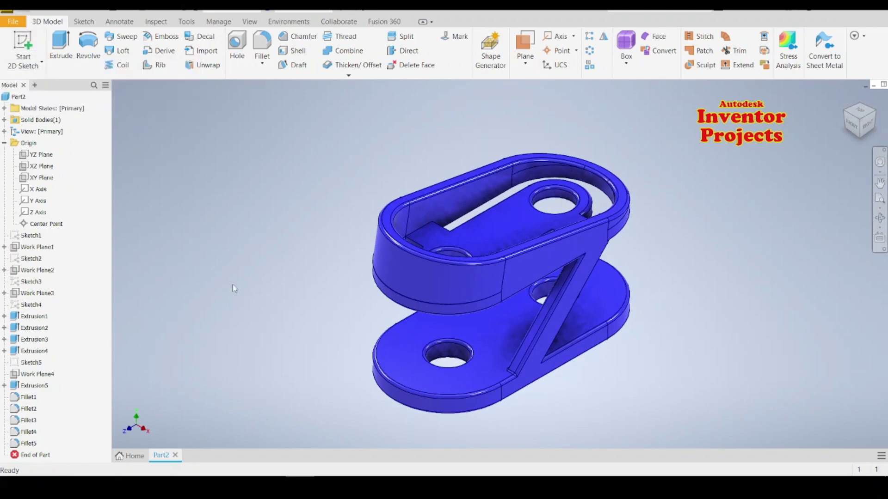
Step: Create a new Standard (mm) part and start a 2D sketch on the XZ plane
key("ctrl+n")
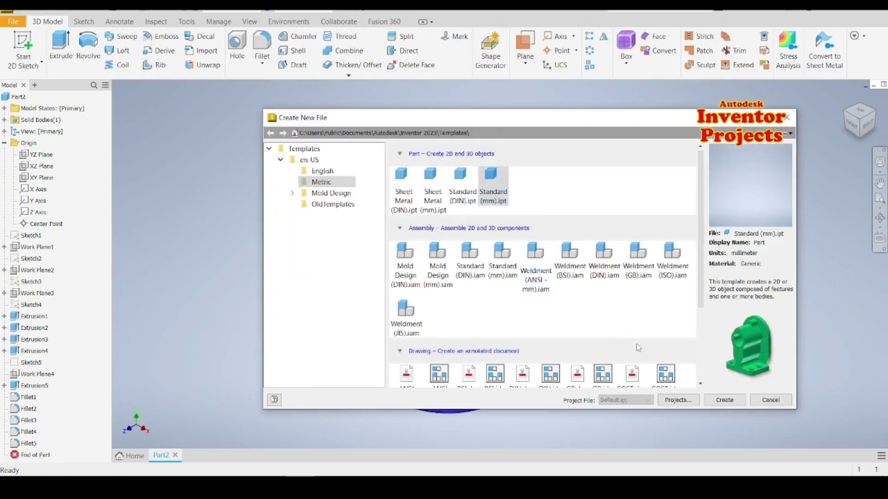
left_click(724, 400)
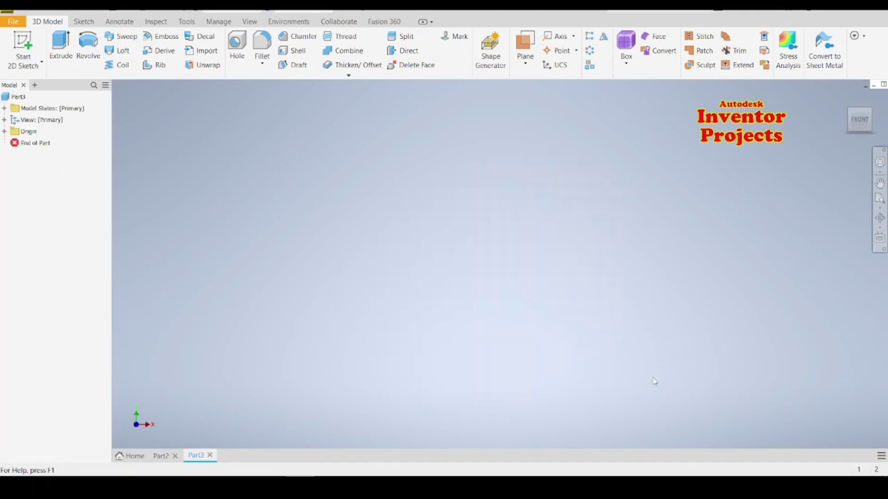
left_click(26, 54)
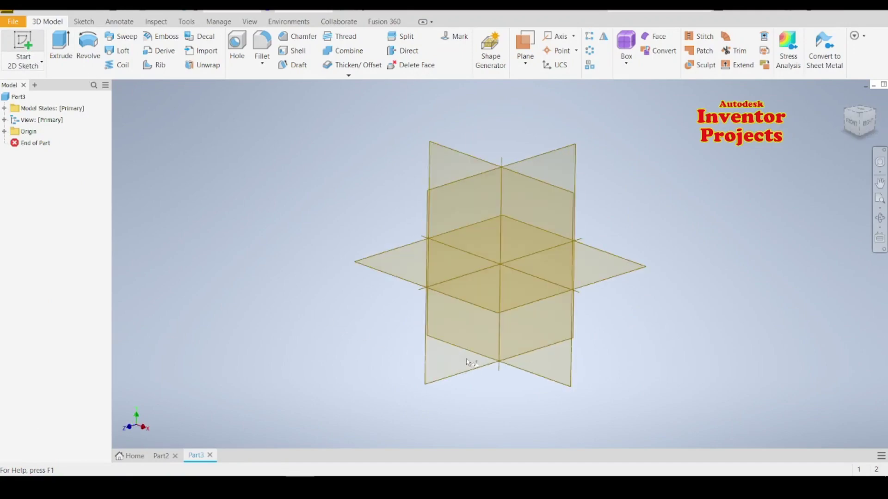
left_click(627, 281)
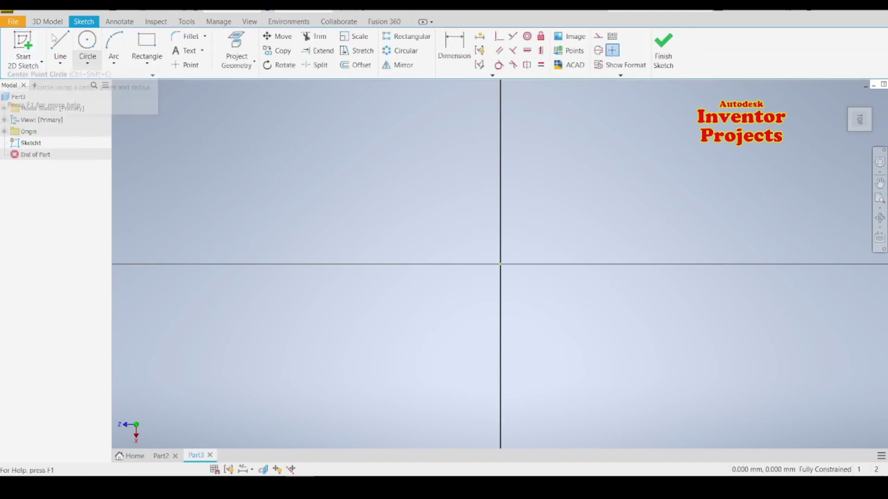
Step: Draw a 50 mm horizontal line starting at the sketch origin
left_click(60, 46)
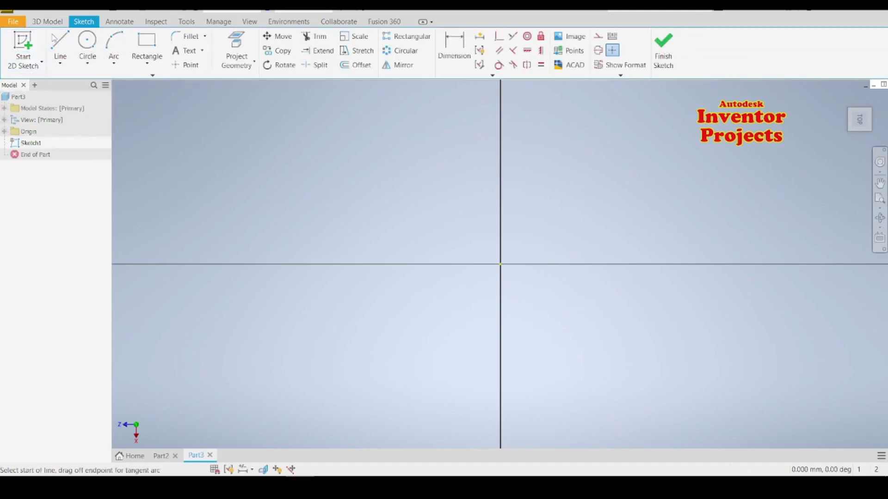
left_click(499, 264)
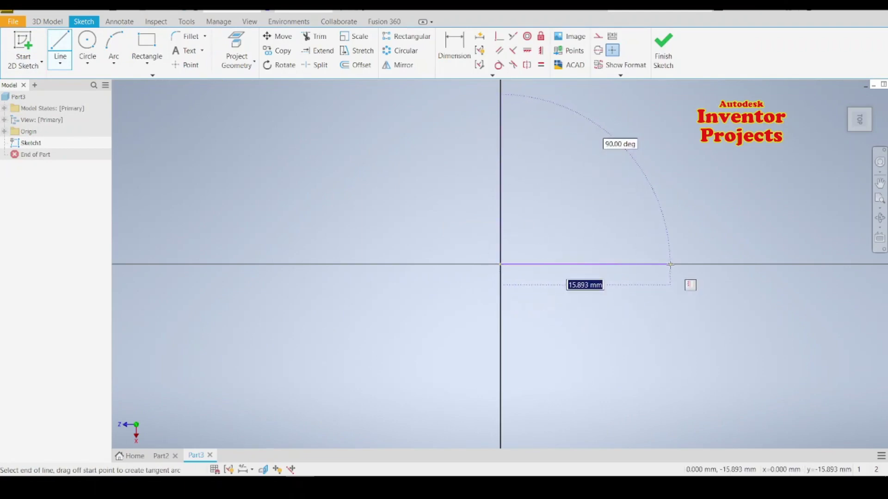
type("50")
key("Return")
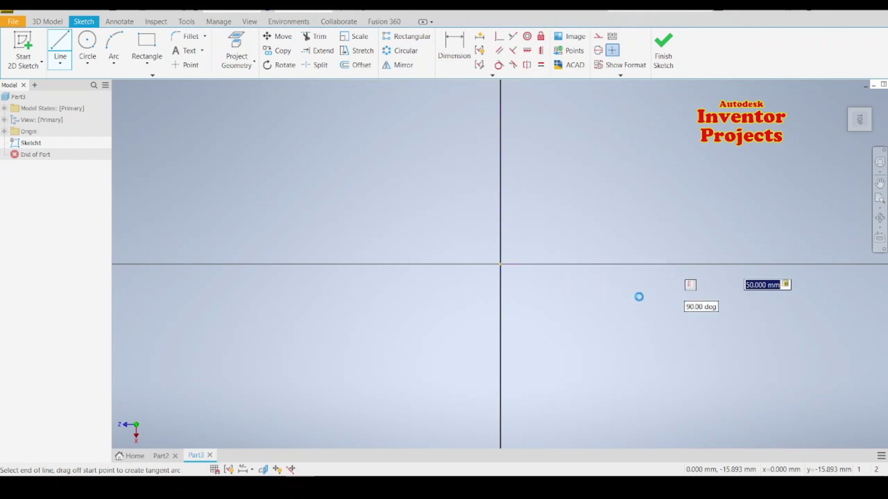
key("Escape")
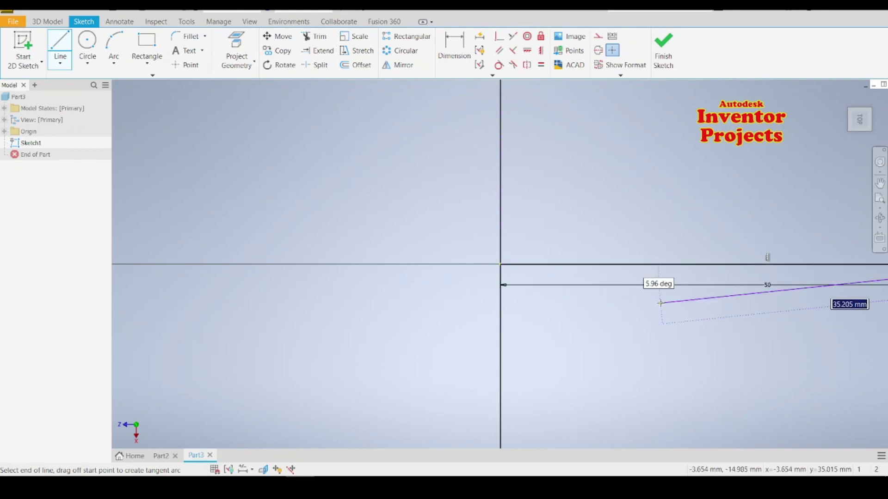
scroll(660, 304, "up", 2)
scroll(660, 304, "down", 2)
scroll(660, 304, "down", 2)
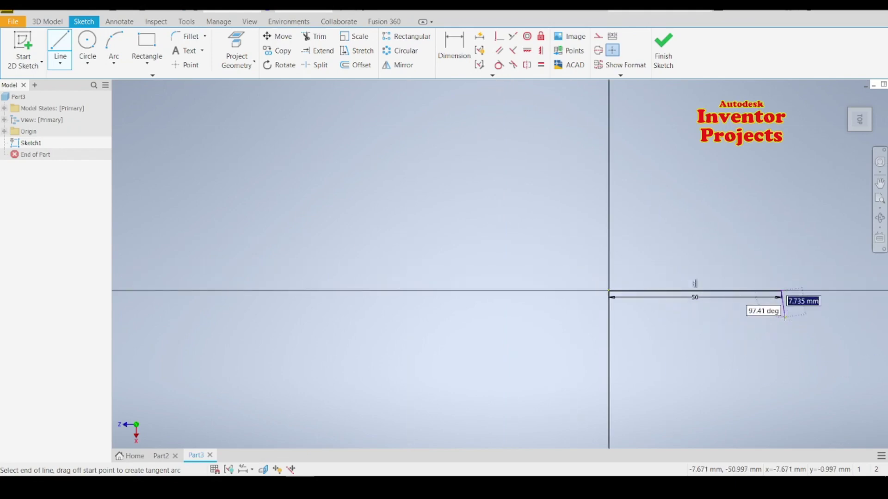
key("Escape")
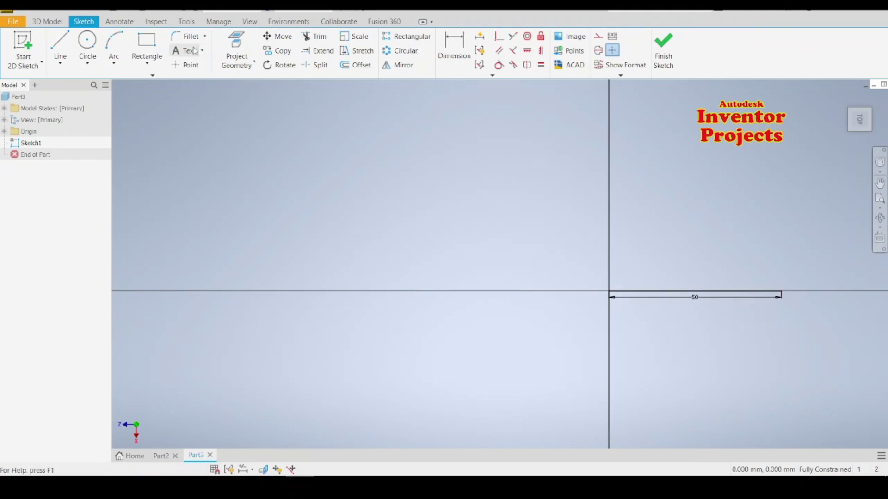
Step: Draw 30 mm and 50 mm circles centred on the line's far end
left_click(87, 41)
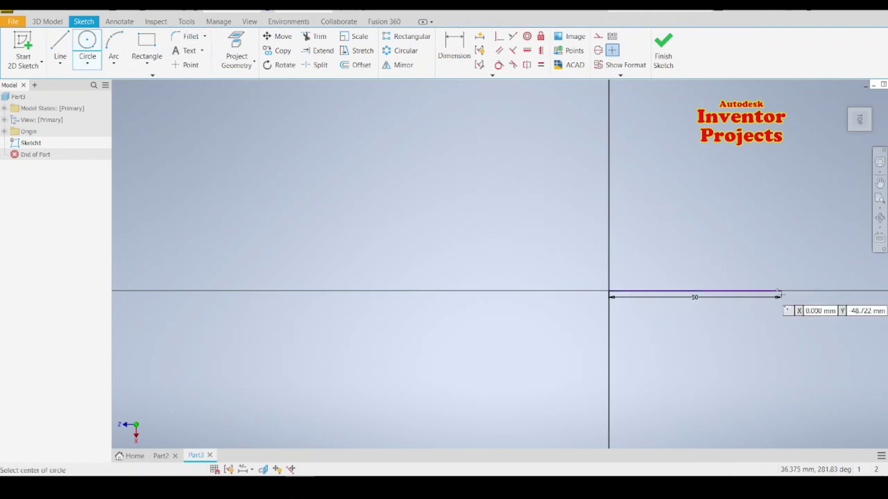
left_click(781, 291)
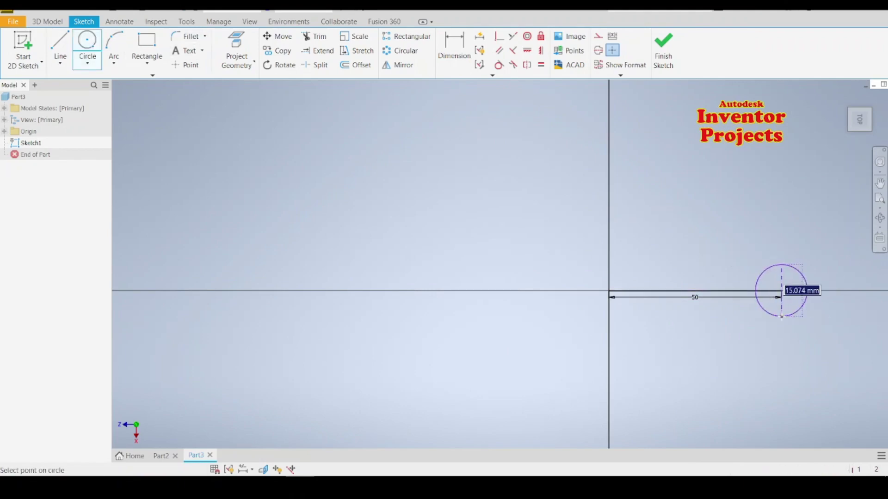
type("30")
key("Return")
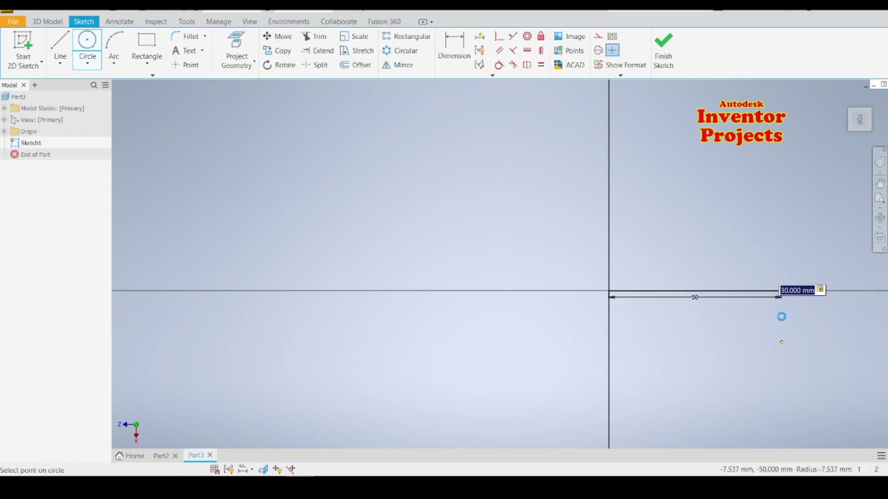
left_click(782, 291)
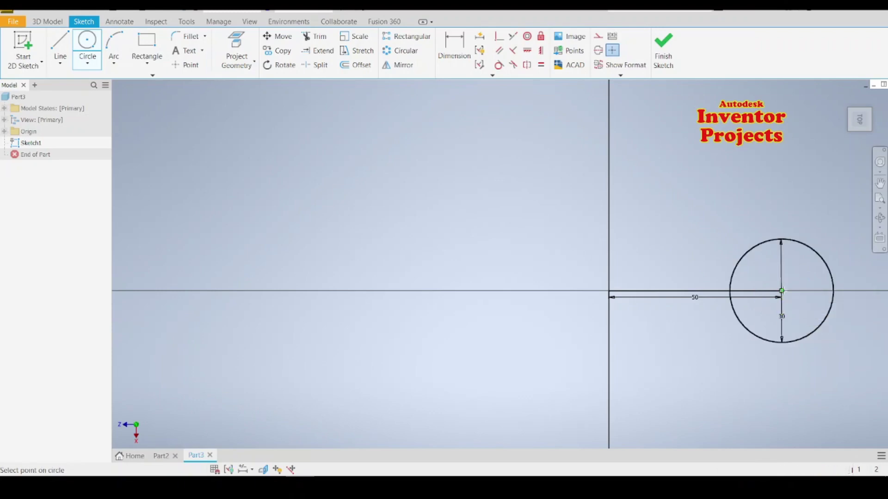
type("50")
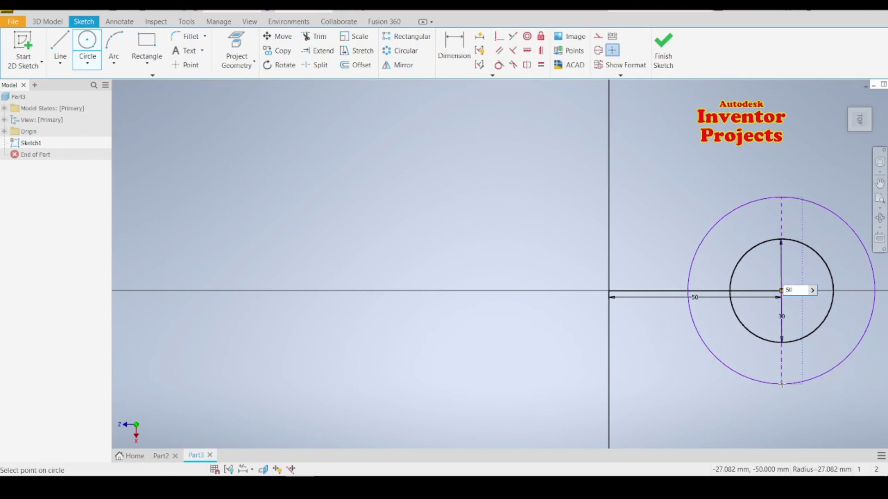
key("Return")
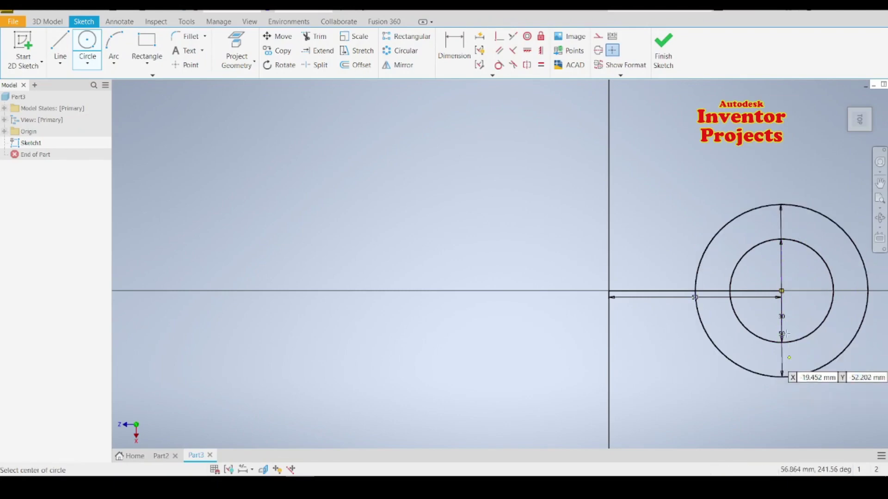
Step: Add concentric 80 mm and 100 mm circles on the same centre point
left_click(781, 292)
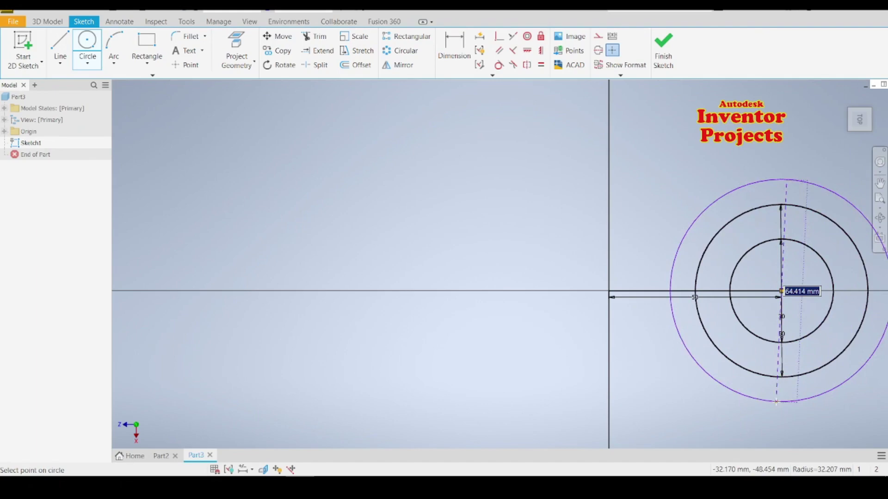
type("80")
key("Return")
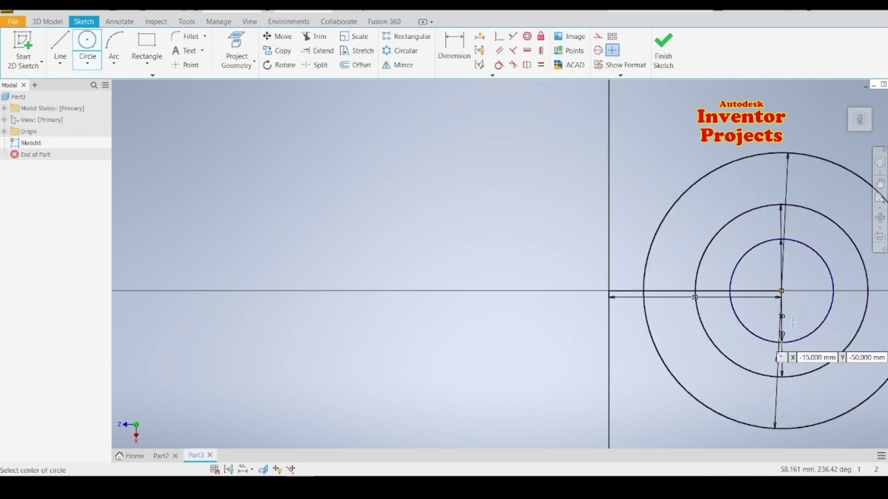
left_click(781, 292)
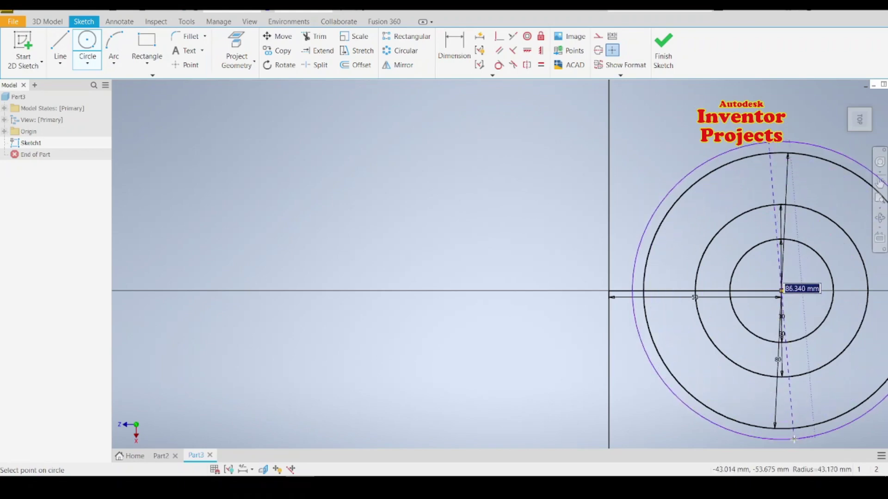
type("100")
key("Return")
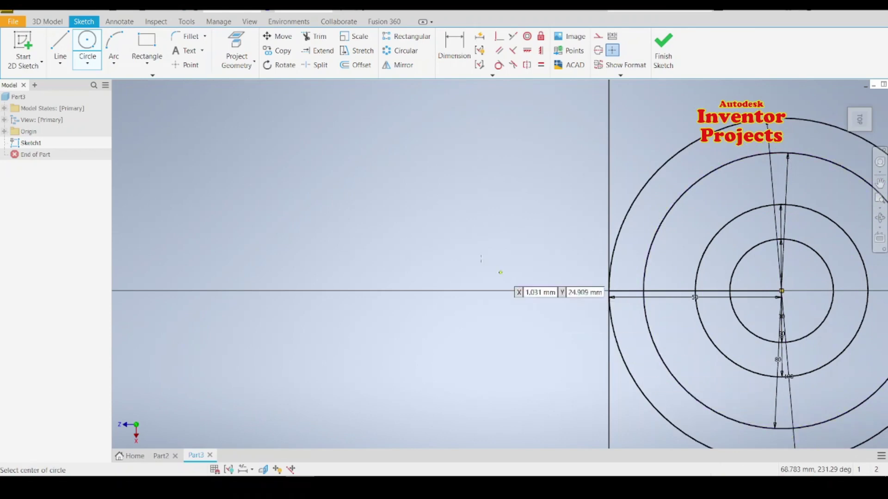
scroll(460, 241, "down", 1)
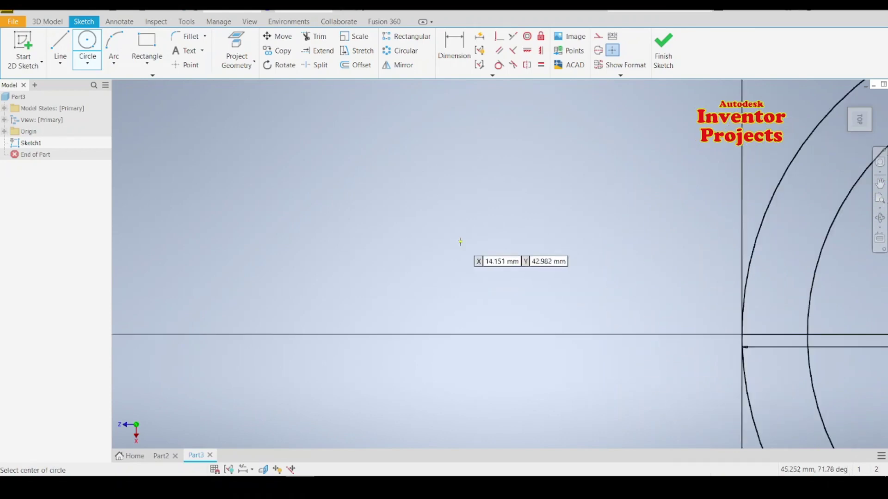
scroll(461, 241, "down", 1)
scroll(460, 241, "down", 1)
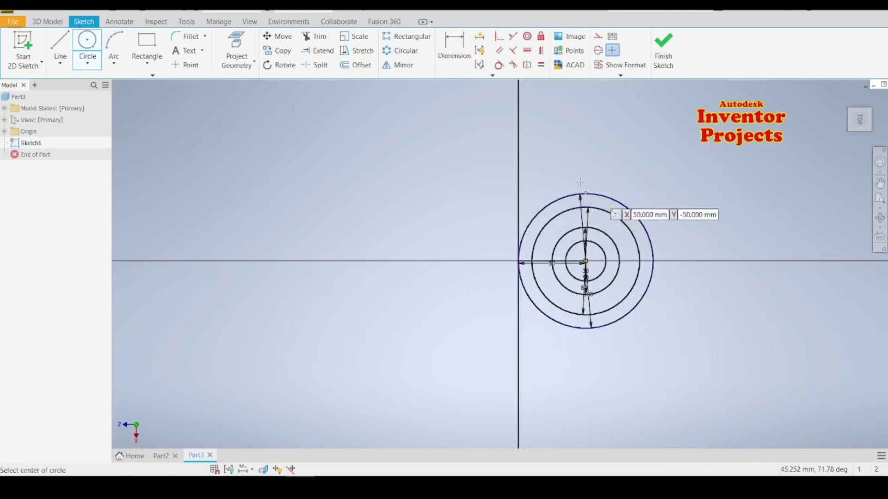
Step: Convert the 50 mm line into construction geometry
key("Escape")
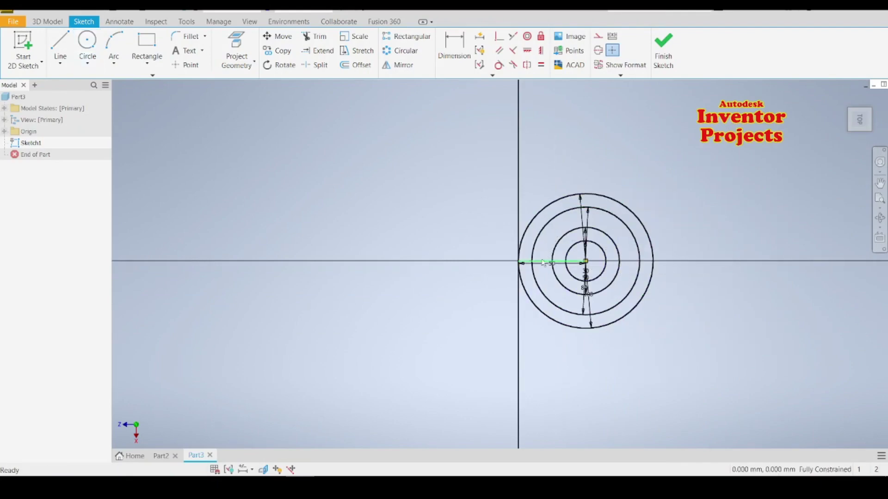
right_click(542, 264)
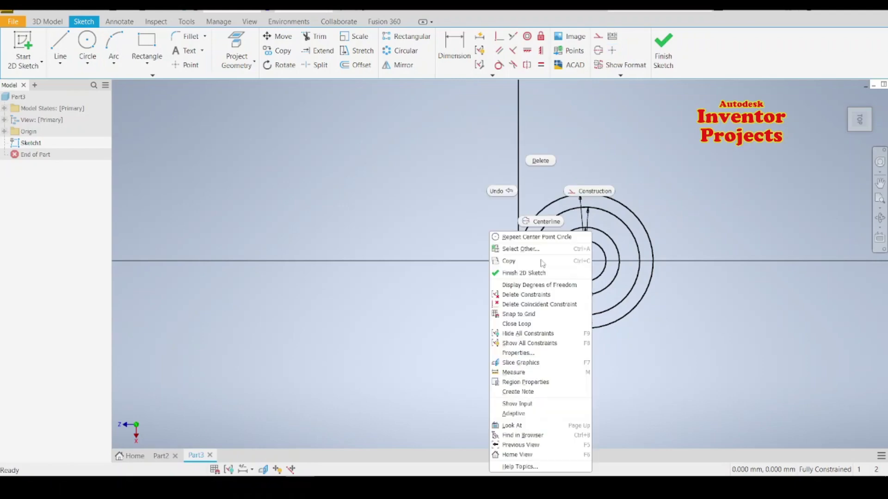
left_click(608, 191)
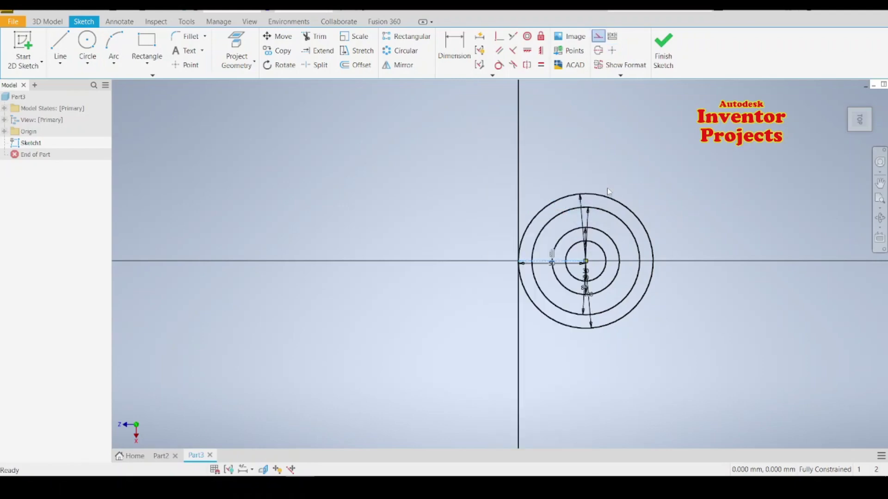
key("Escape")
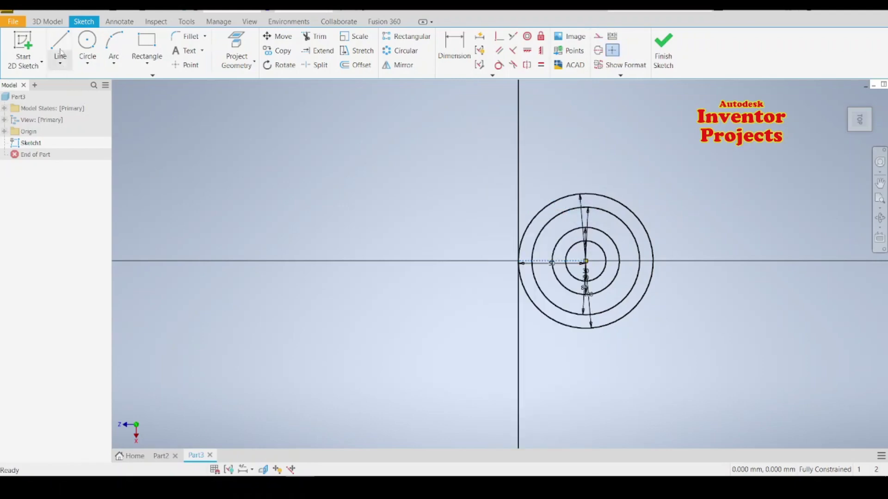
Step: Draw a vertical line from the outer circle's left point and make it construction
left_click(60, 48)
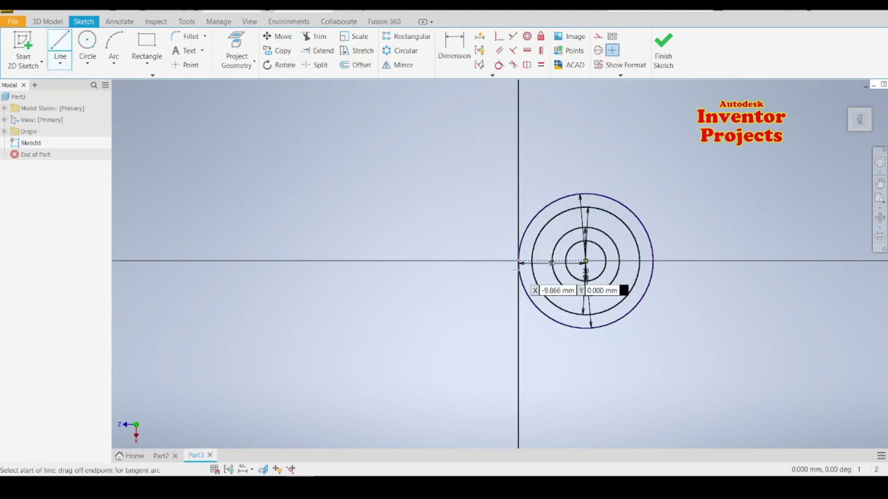
left_click(519, 261)
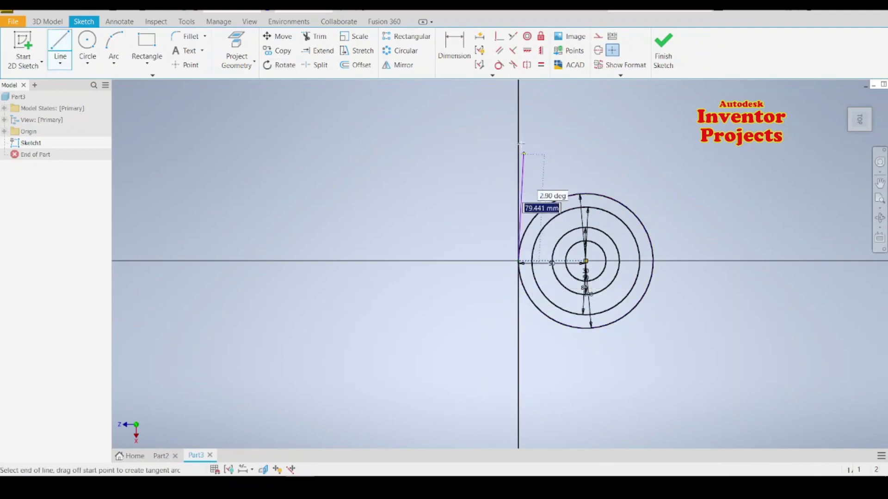
key("Escape")
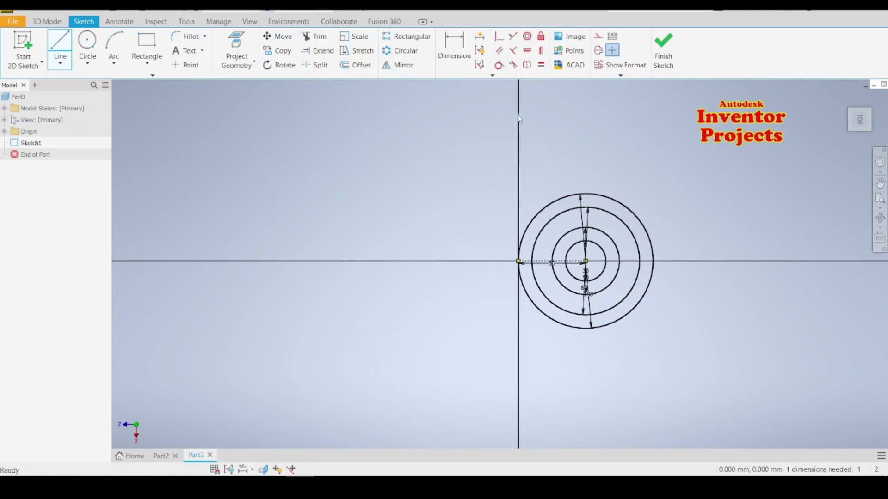
right_click(519, 148)
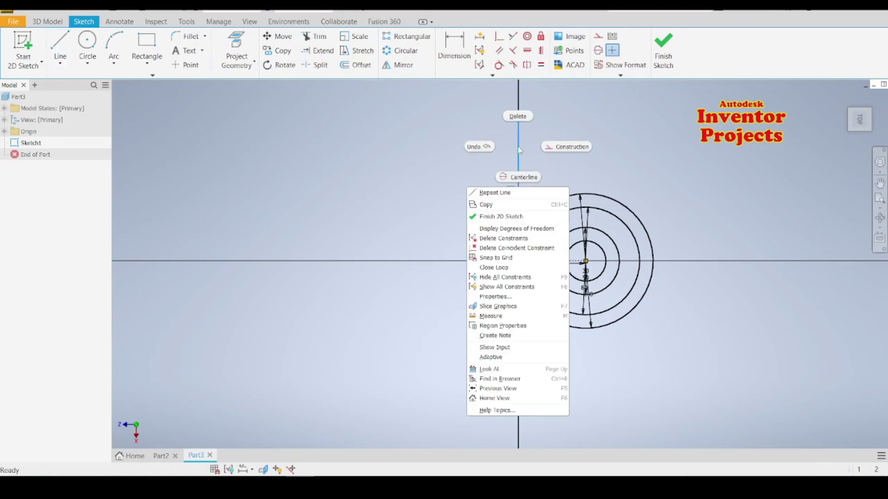
left_click(559, 153)
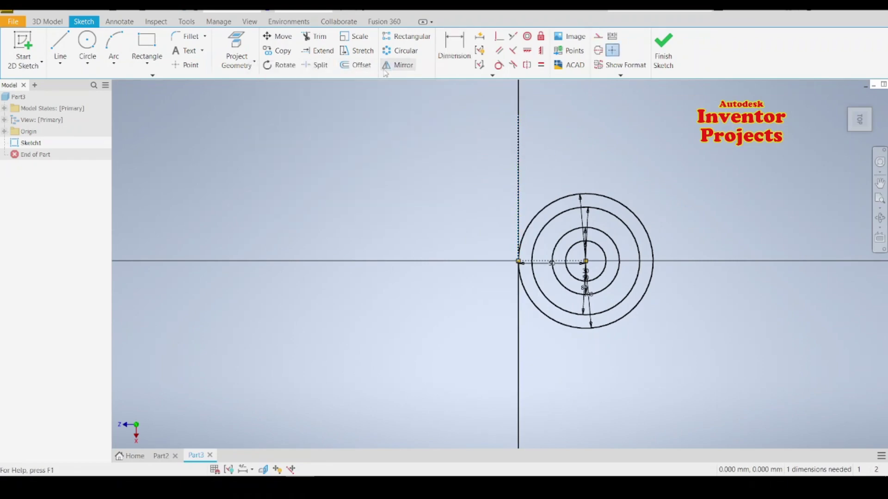
Step: Try mirroring the circles, dismiss the over-constrained warning and cancel the attempt
left_click(391, 70)
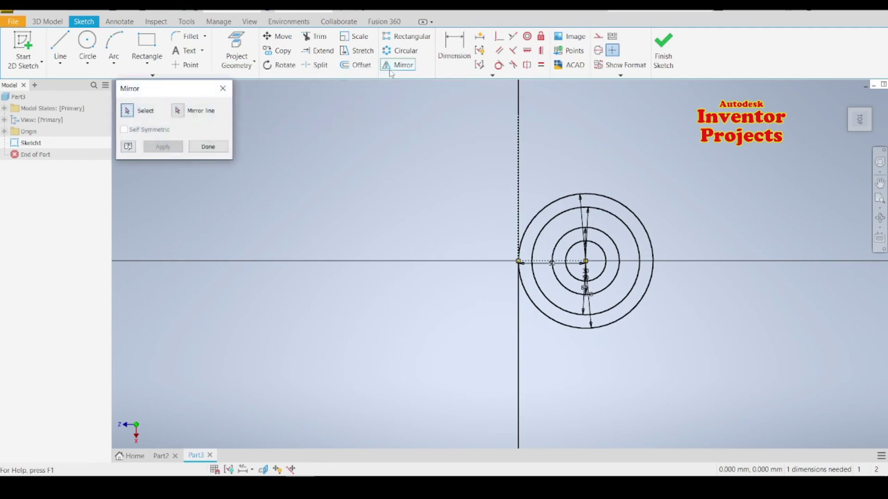
left_click_drag(659, 347, 576, 149)
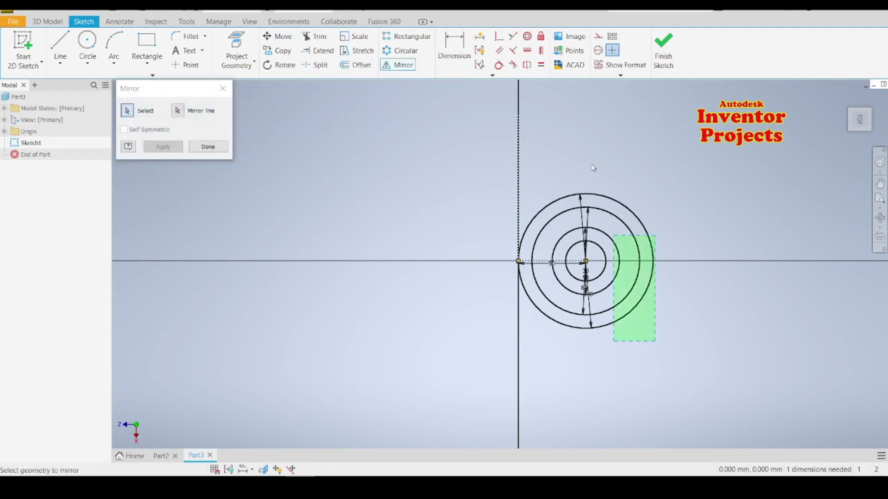
left_click(177, 111)
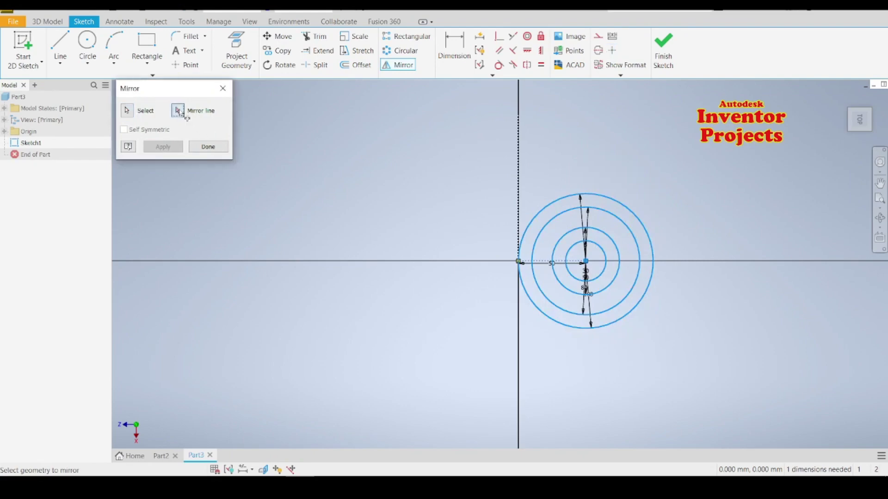
left_click(518, 190)
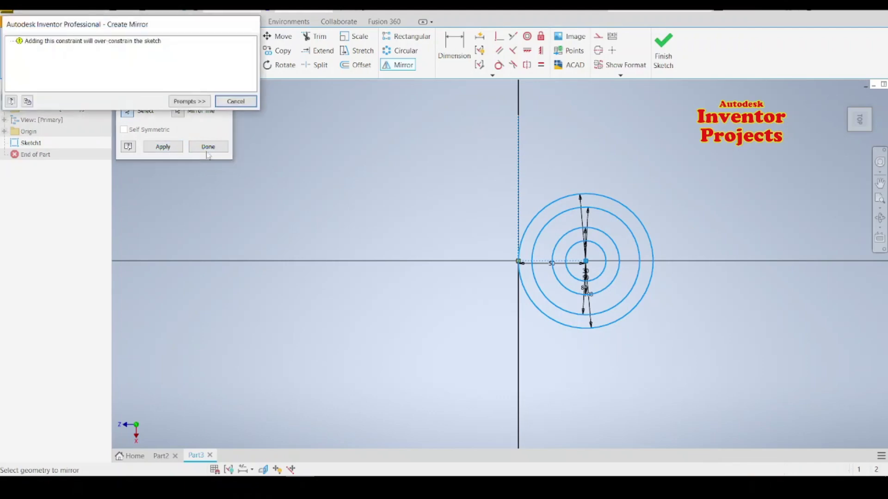
left_click(233, 102)
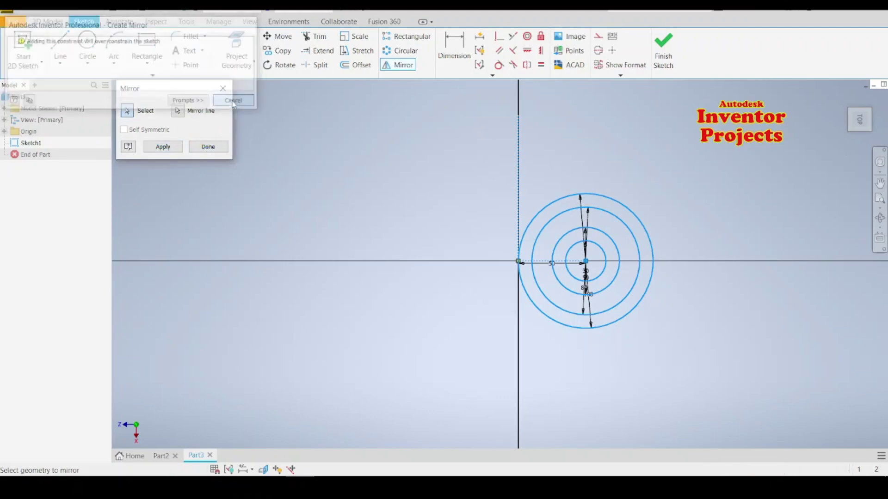
left_click(209, 147)
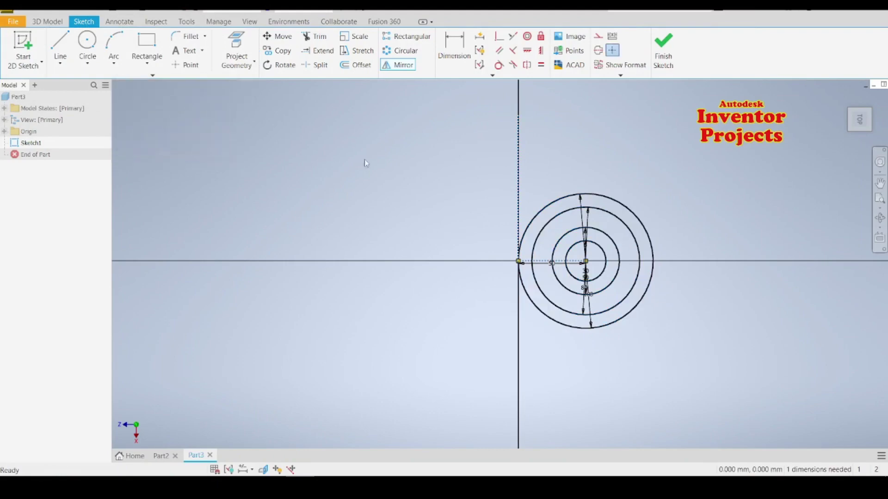
Step: Mirror the four circles across the vertical construction line to the left side
left_click(398, 66)
left_click_drag(673, 293, 597, 202)
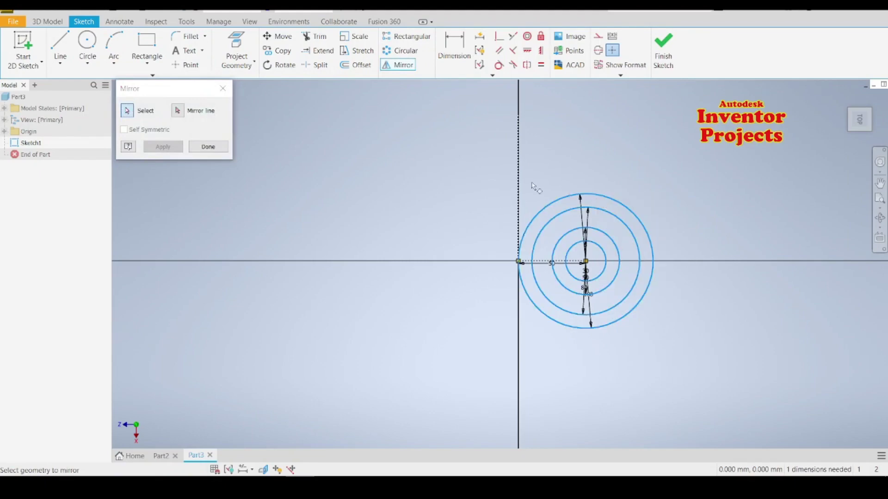
left_click(178, 110)
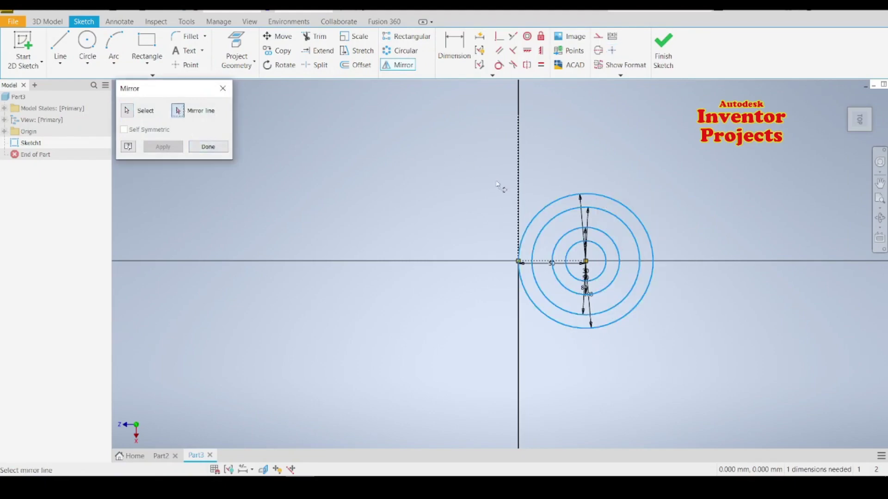
left_click(520, 191)
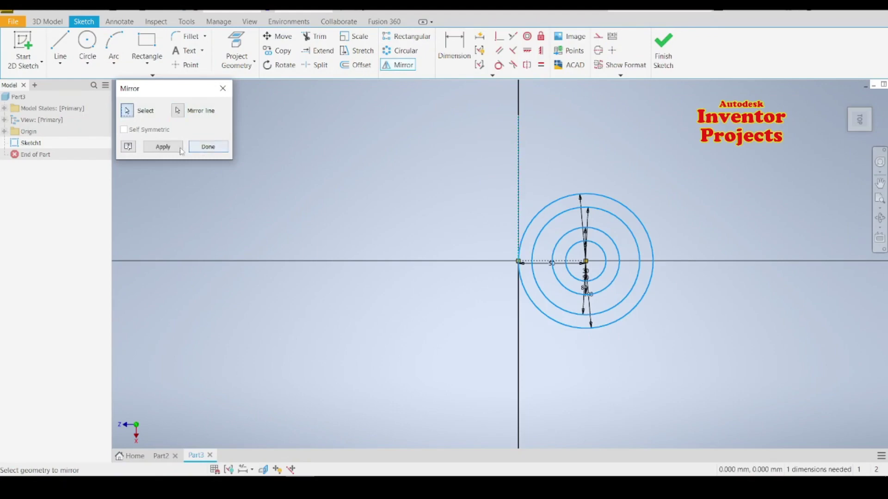
left_click(163, 147)
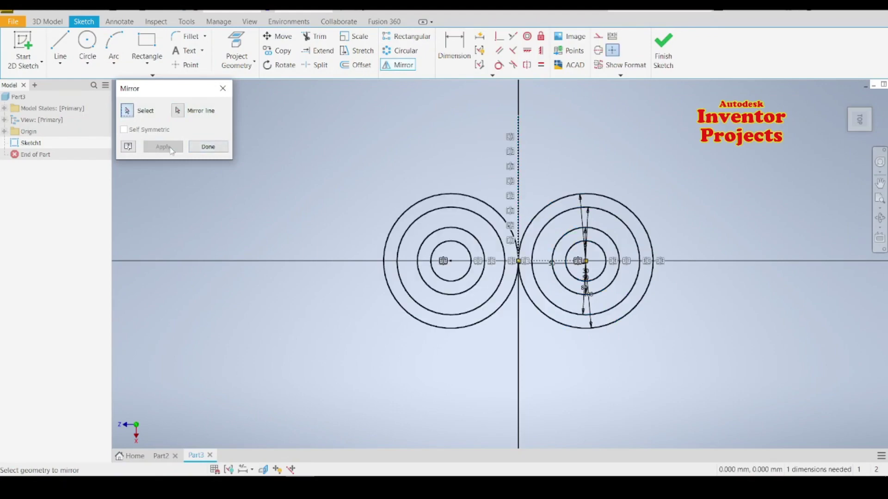
left_click(205, 148)
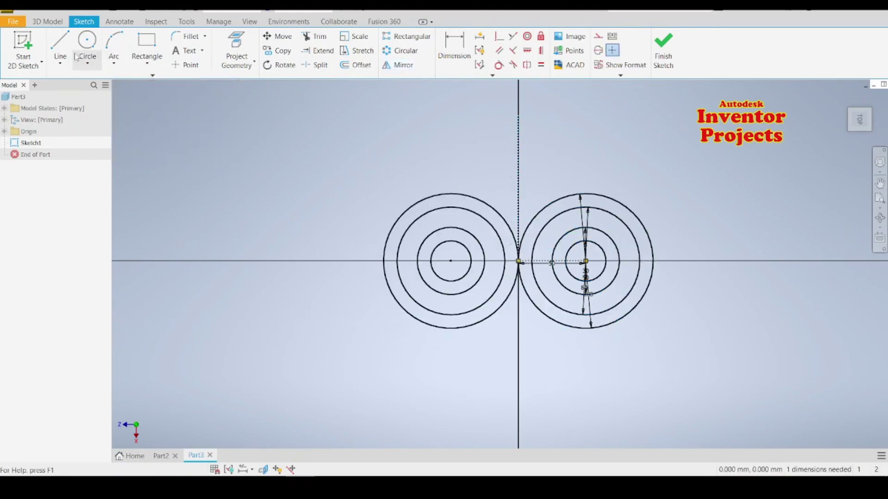
left_click(60, 47)
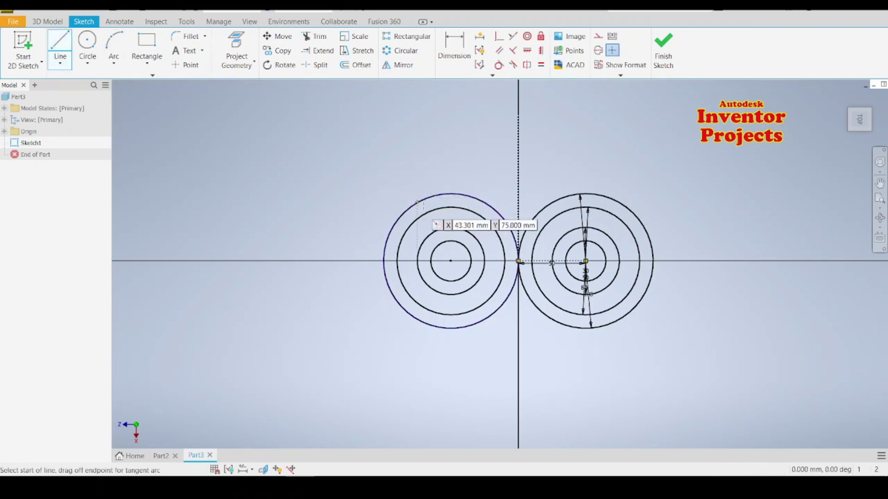
Step: Draw three horizontal lines joining the tops of the outer, second and third circle pairs
left_click(451, 194)
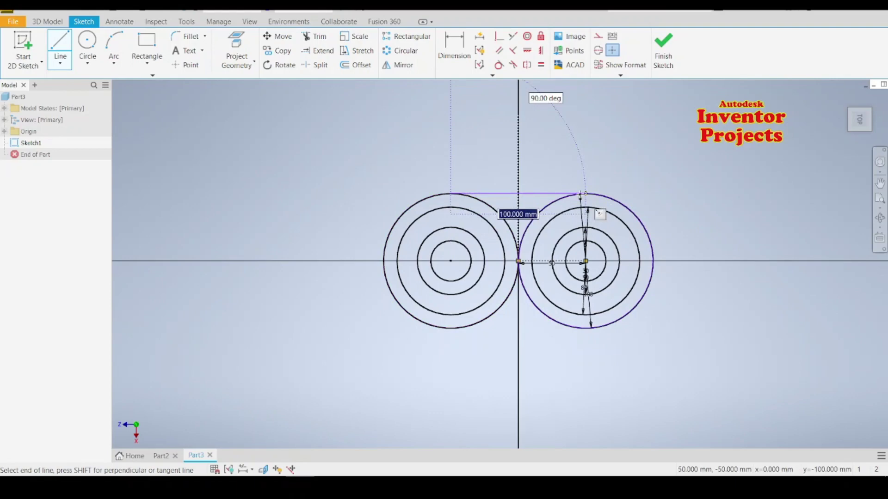
left_click(584, 192)
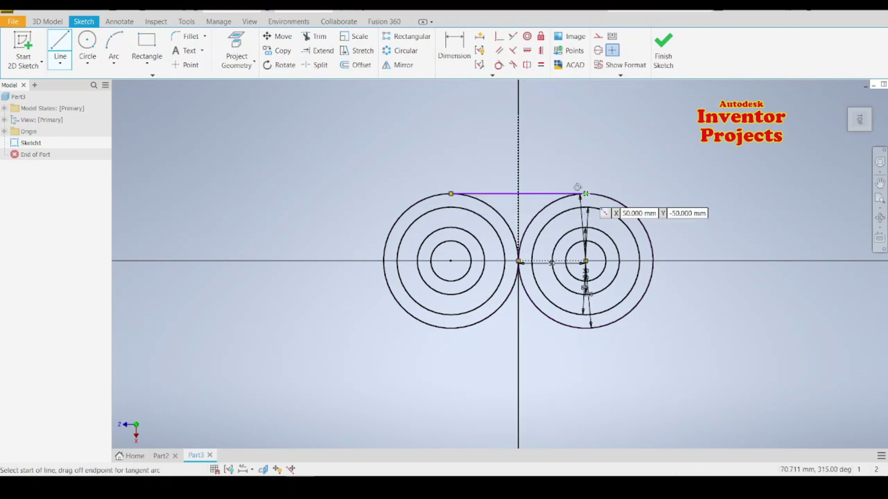
left_click(452, 208)
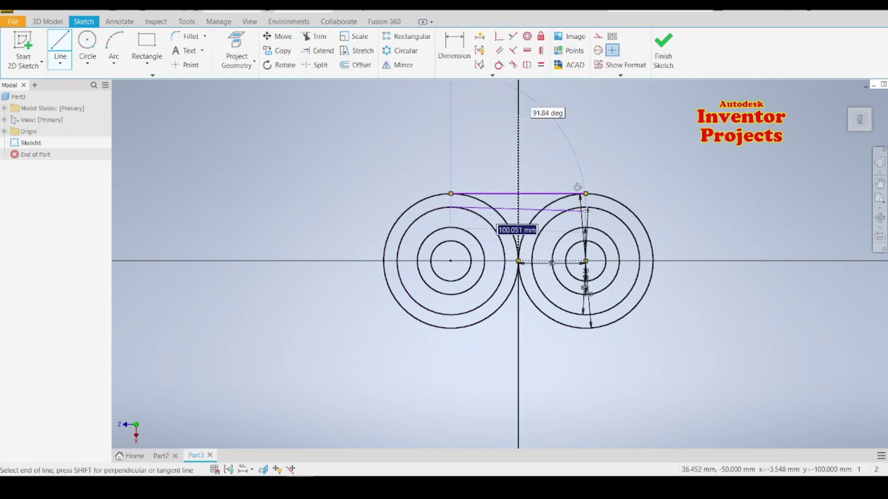
left_click(586, 207)
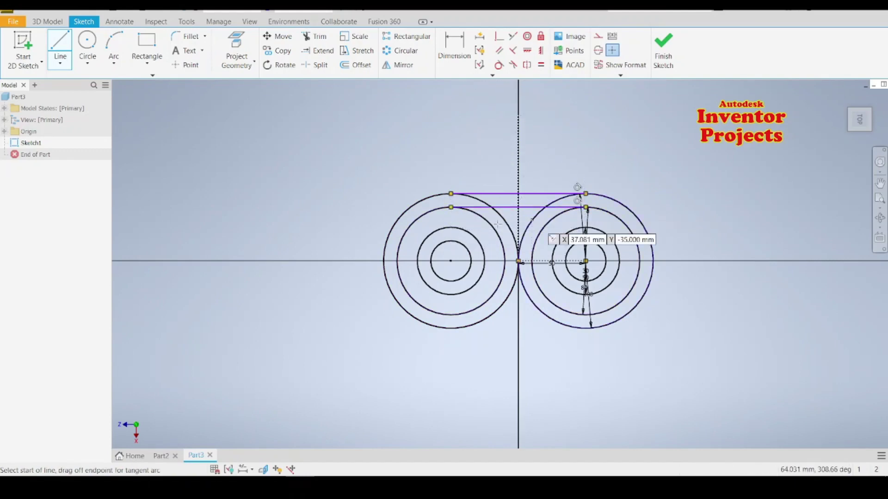
left_click(451, 228)
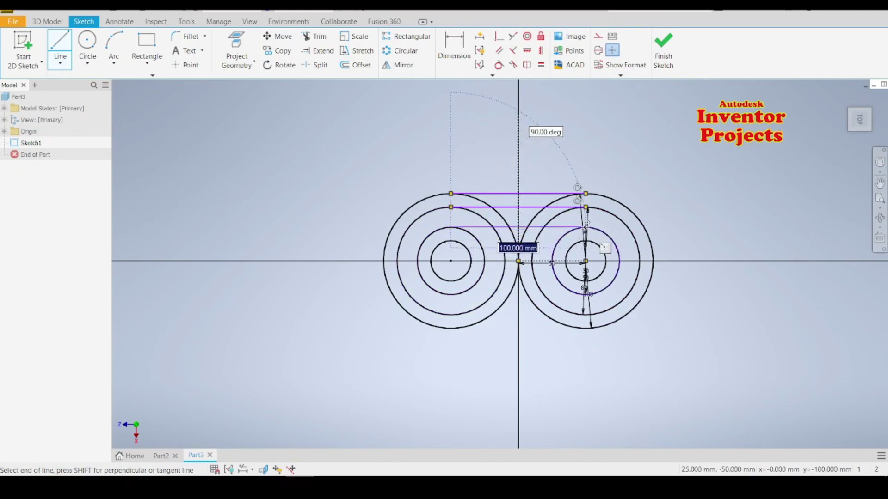
left_click(586, 228)
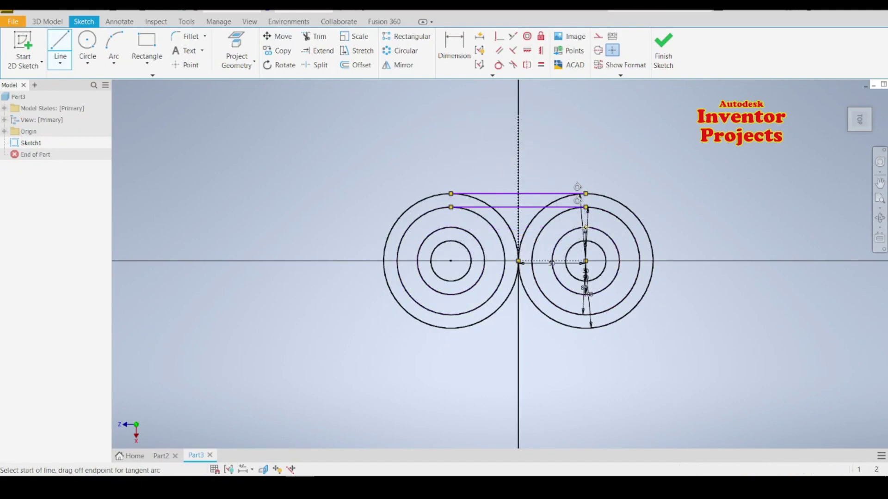
Step: Draw three horizontal lines joining the bottoms of the third, second and outer circle pairs
left_click(451, 294)
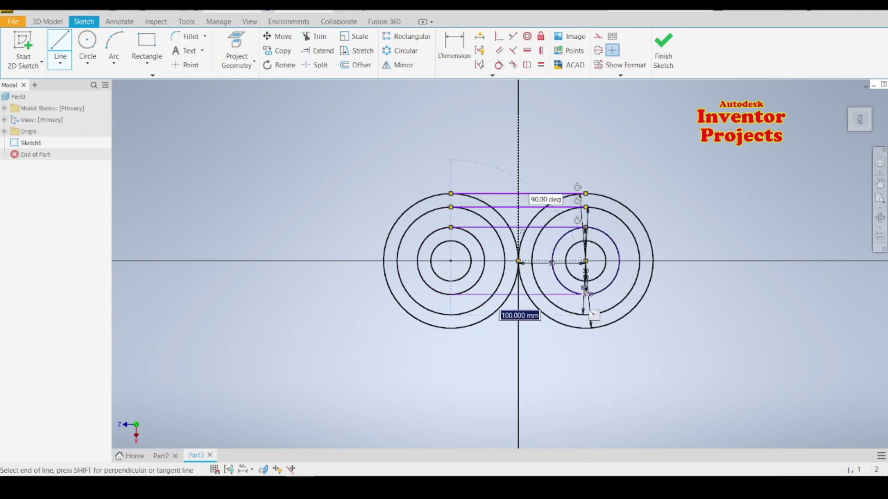
left_click(586, 294)
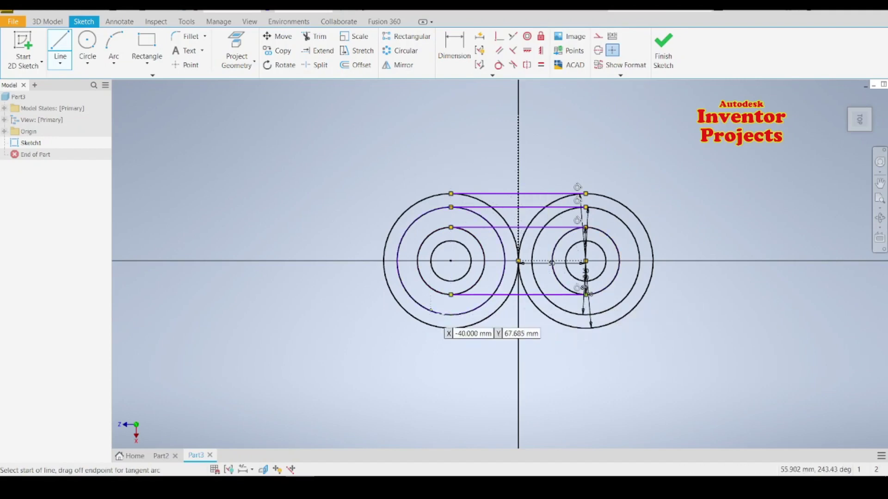
left_click(450, 314)
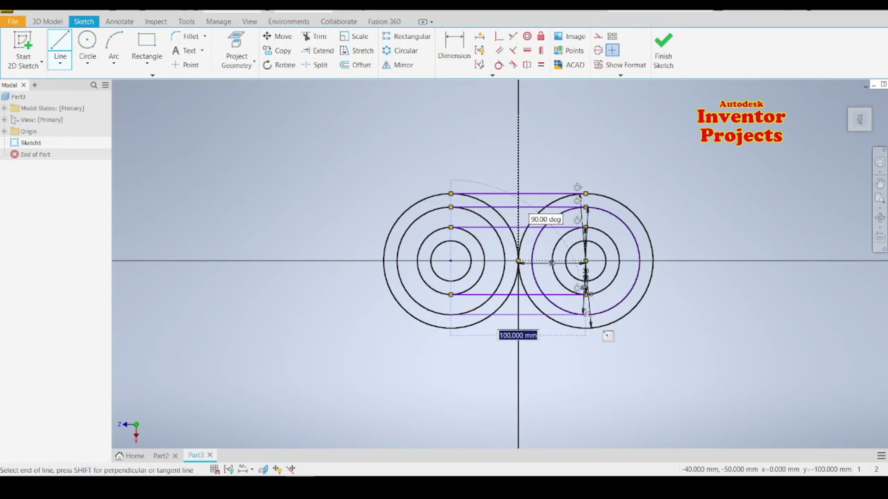
left_click(586, 314)
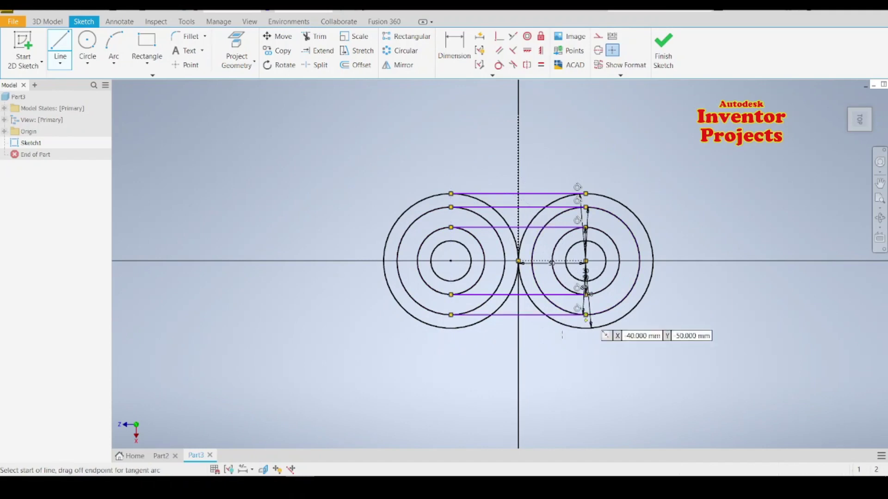
left_click(450, 329)
left_click(585, 328)
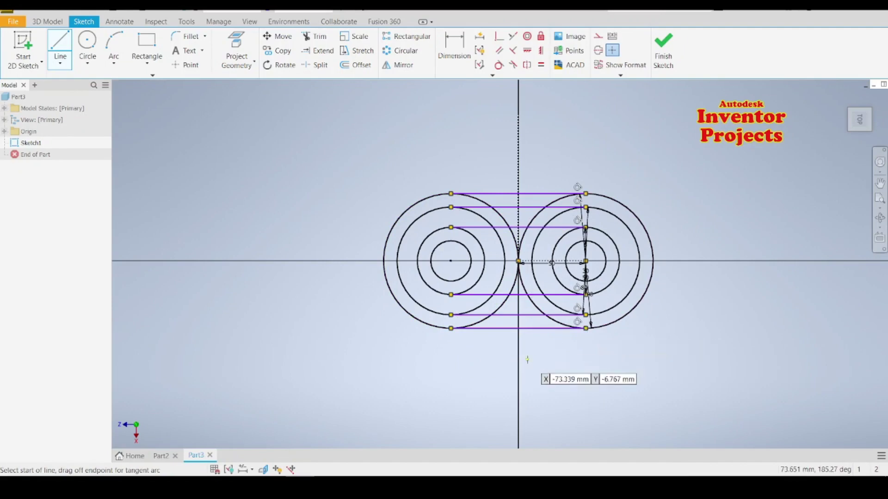
key("Escape")
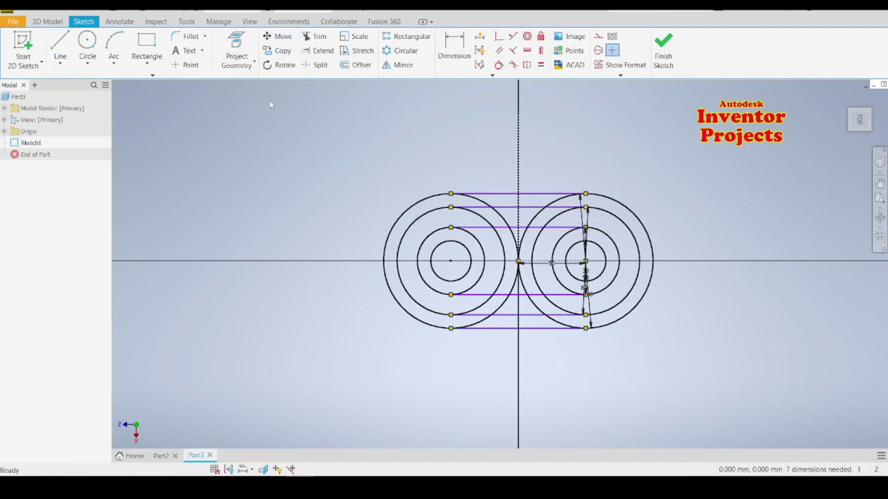
Step: Trim the inner arcs of the left circles facing the right set
left_click(315, 36)
left_click(498, 213)
left_click(562, 207)
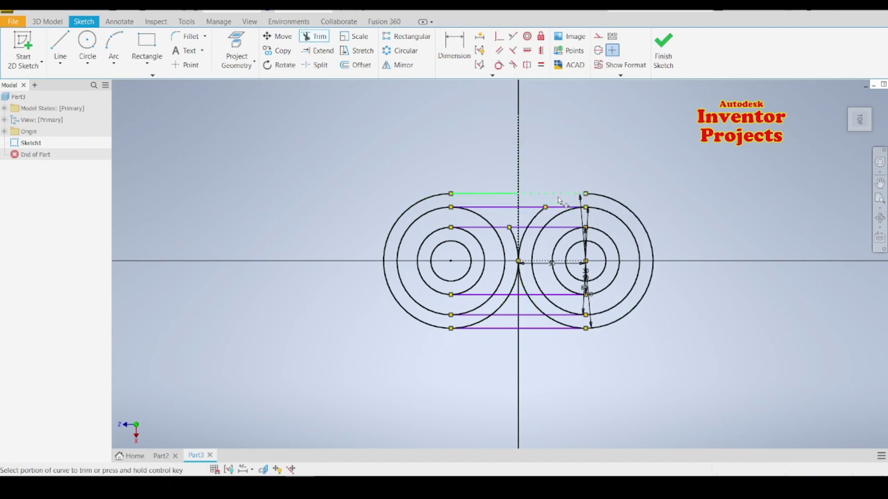
key("ctrl+z")
left_click(517, 238)
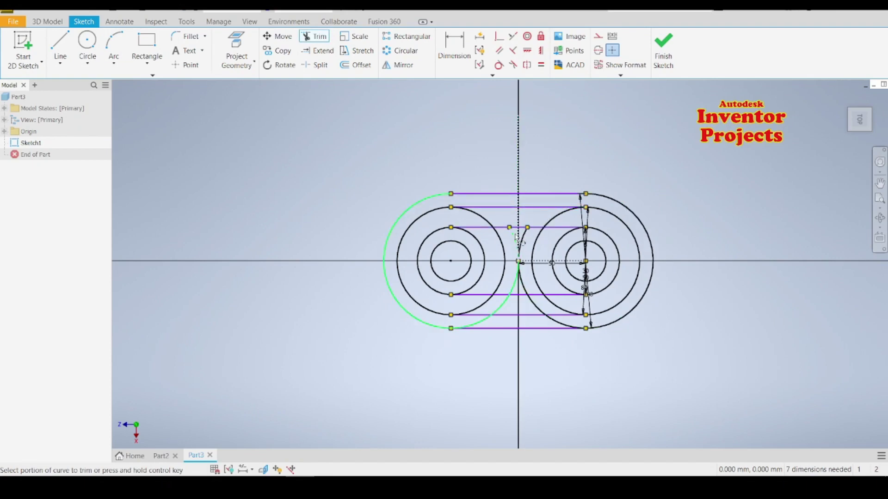
left_click(515, 243)
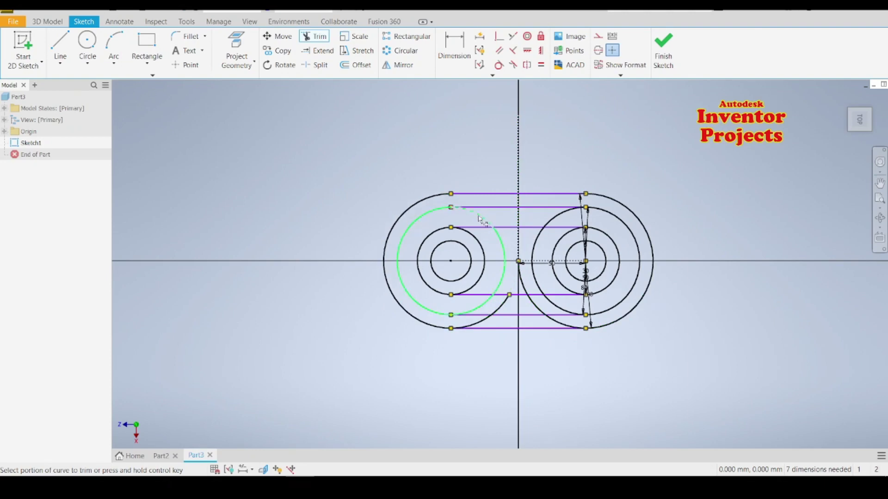
left_click(502, 239)
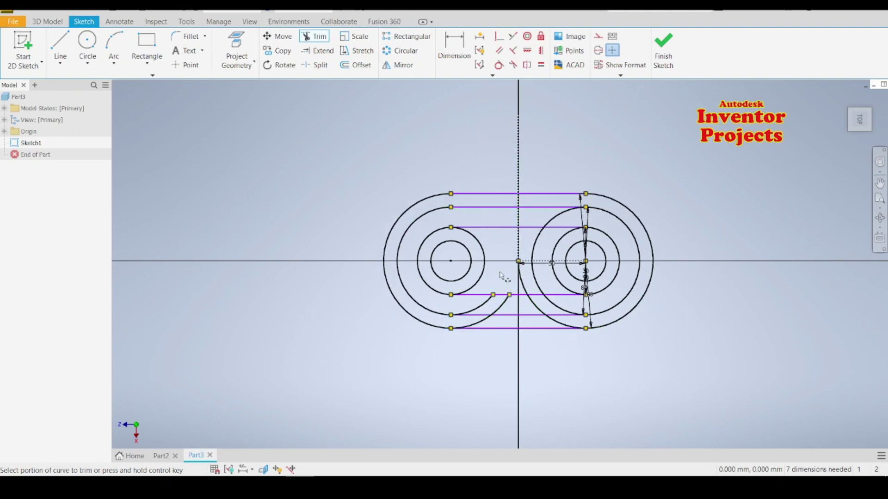
left_click(486, 307)
left_click(479, 246)
Step: Trim the right circles' inner arcs and the leftover lower arc pieces
left_click(560, 217)
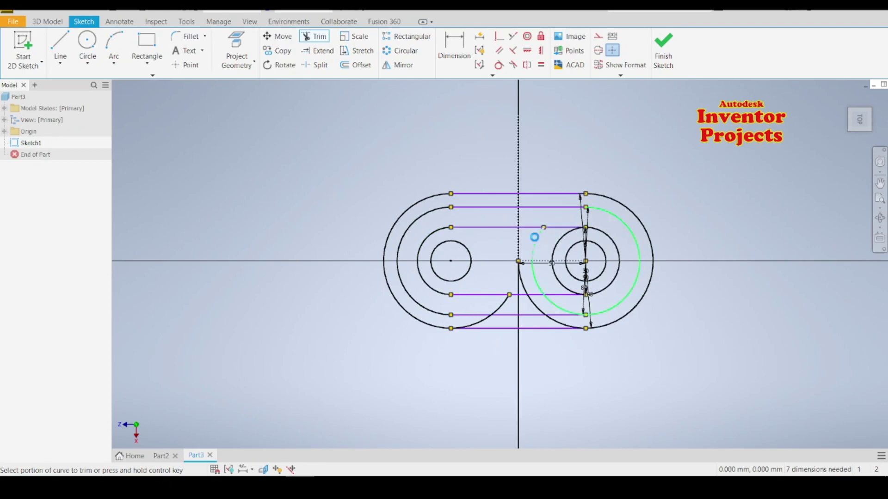
left_click(524, 282)
left_click(535, 279)
left_click(565, 243)
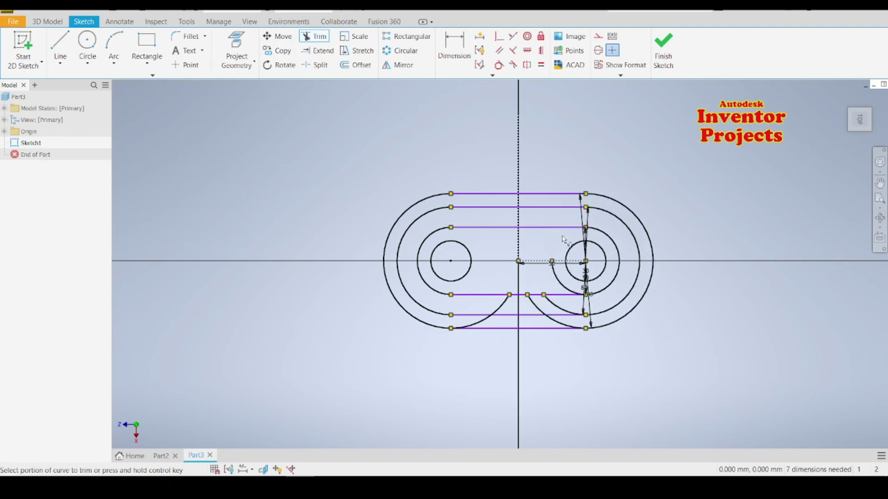
left_click(555, 276)
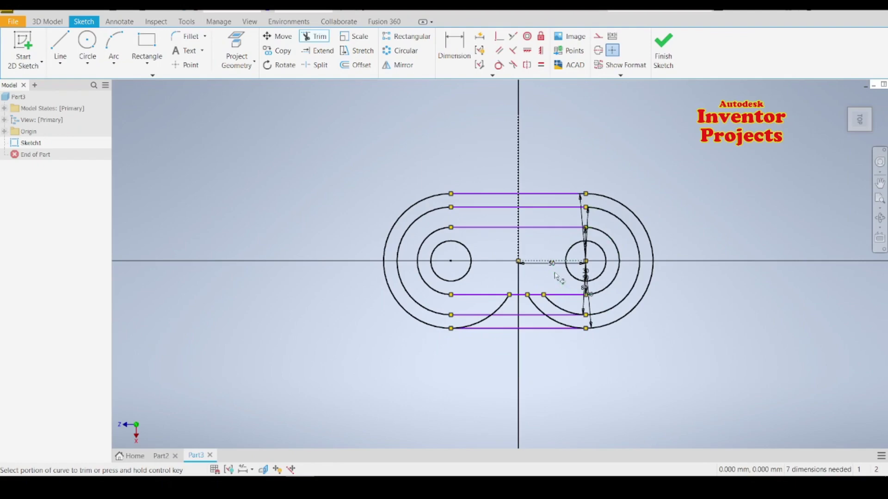
left_click(551, 306)
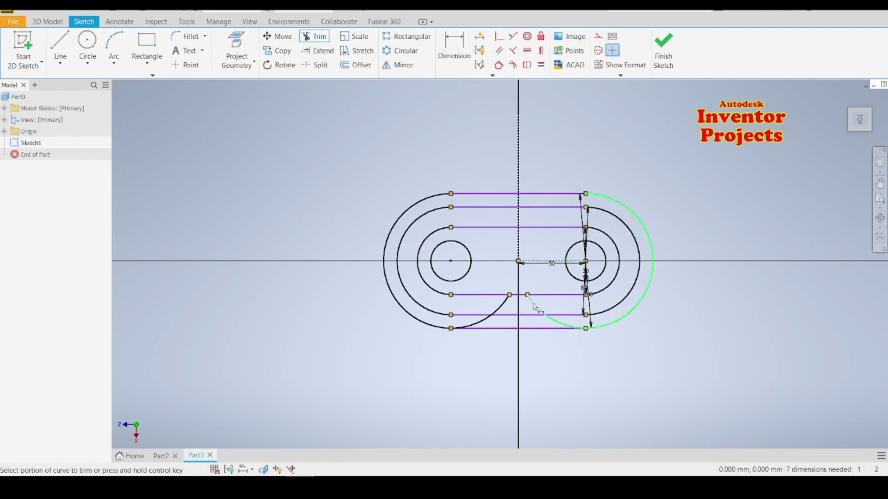
left_click(534, 306)
left_click(504, 307)
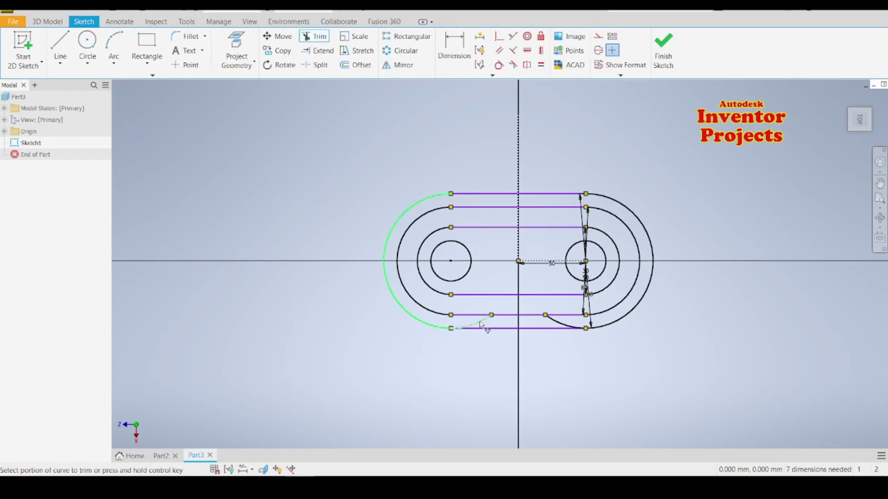
left_click(484, 322)
left_click(558, 320)
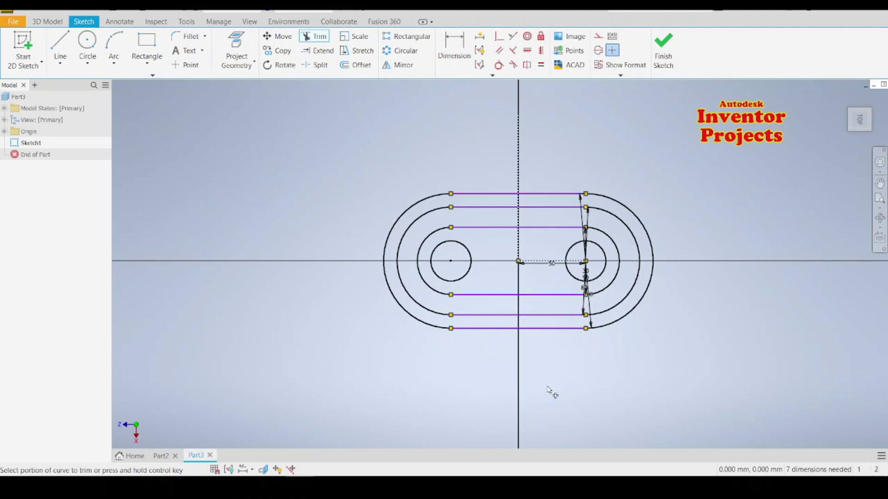
key("Escape")
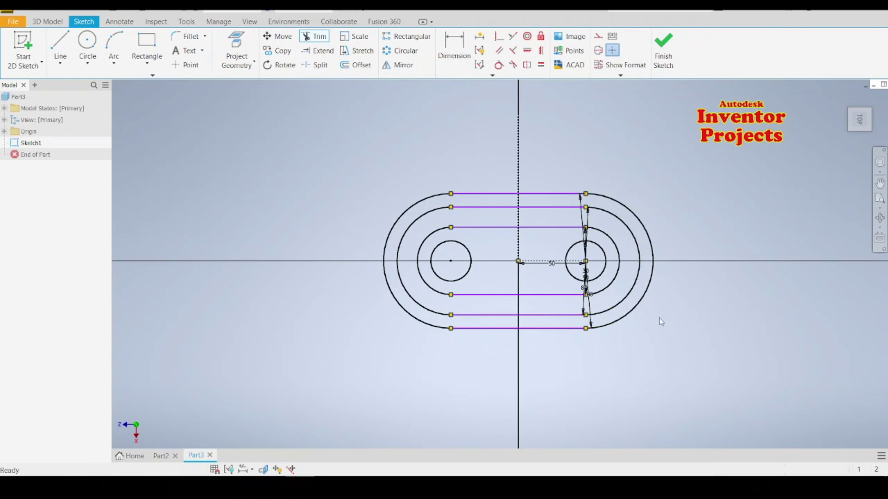
Step: Draw two short vertical notch lines beside the right hole, including a 15 mm one
left_click(59, 46)
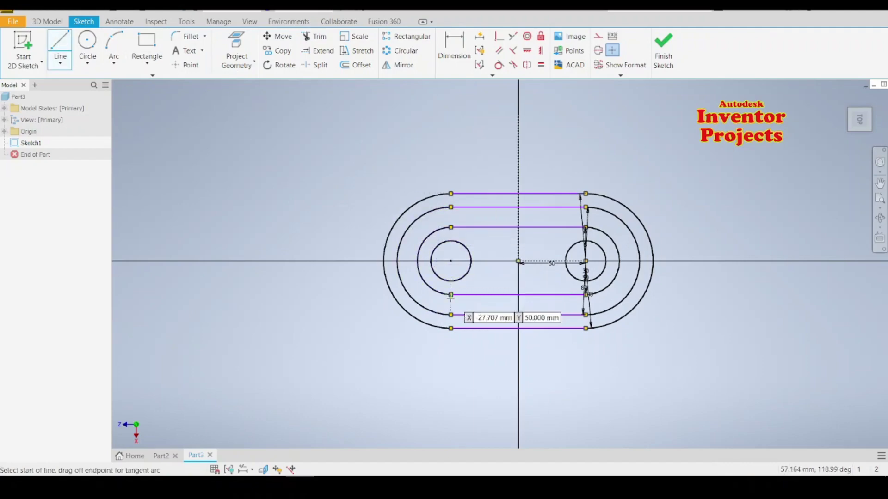
left_click(62, 45)
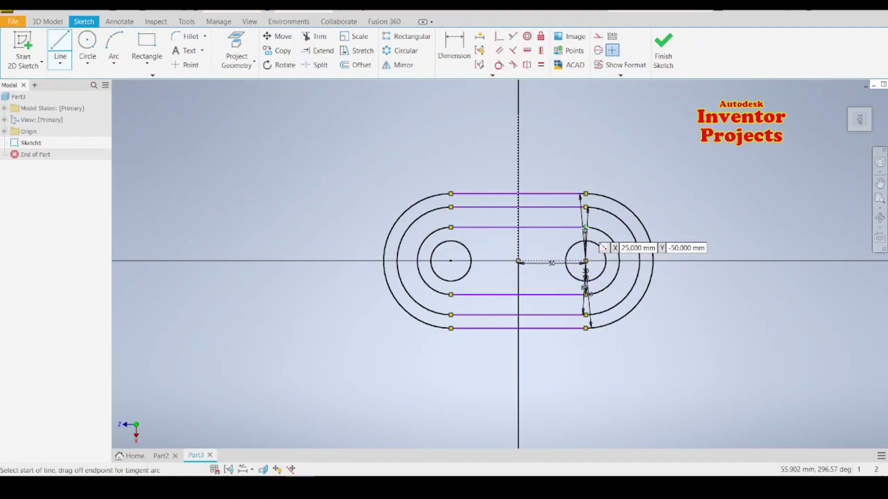
left_click(586, 227)
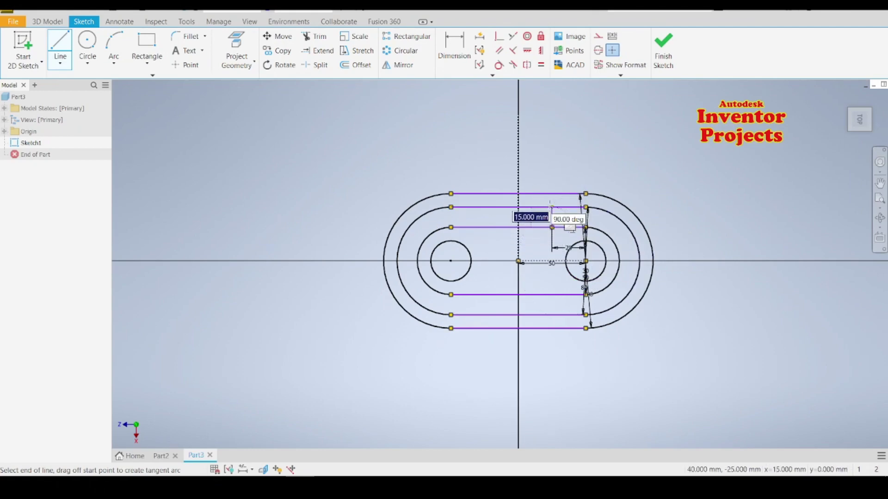
double_click(551, 206)
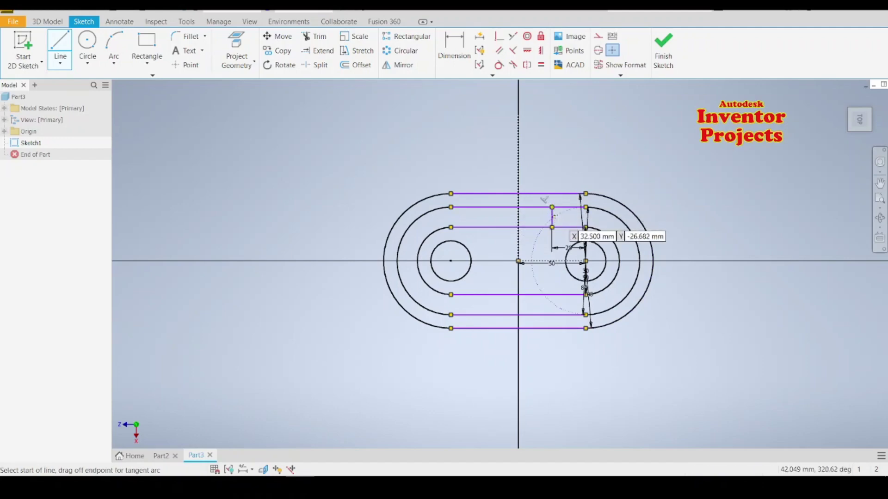
key("Escape")
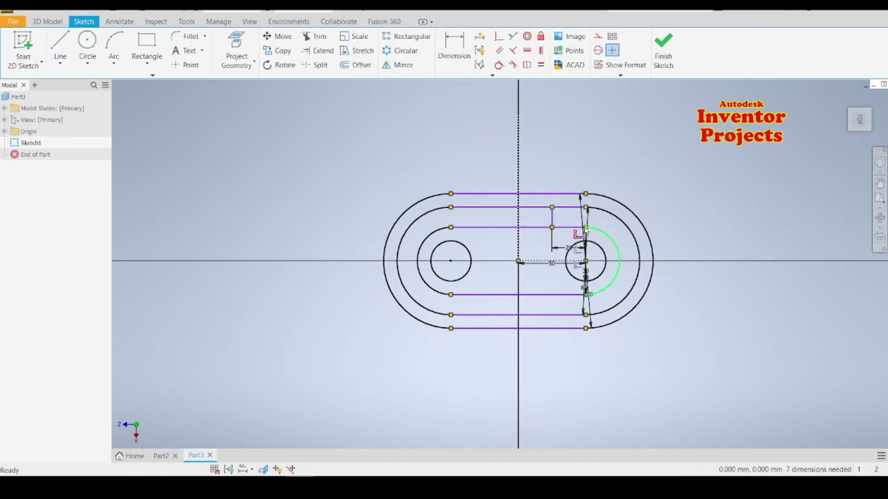
left_click(67, 42)
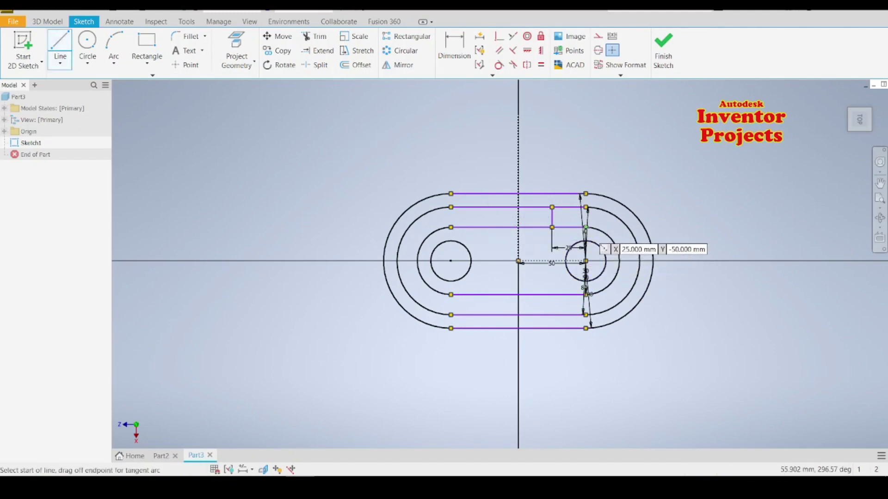
left_click(586, 207)
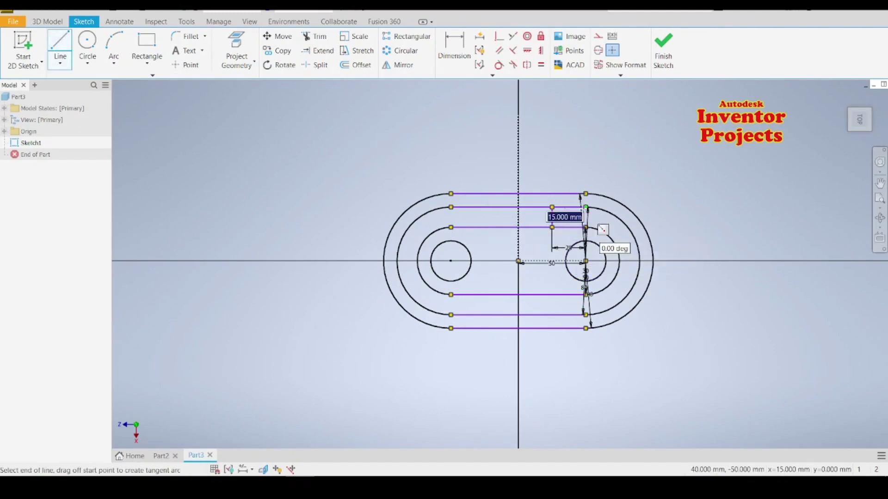
left_click(587, 228)
key("Escape")
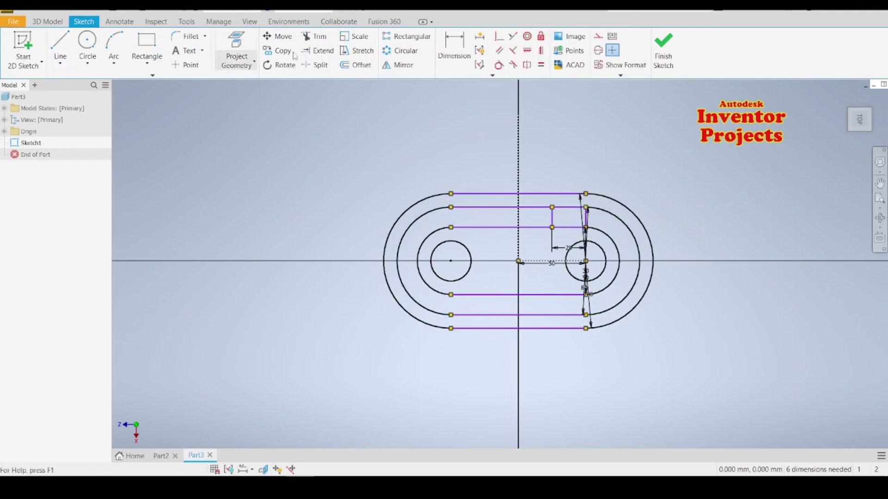
Step: Trim and delete the innermost upper slot line segment beside the right hole
left_click(315, 39)
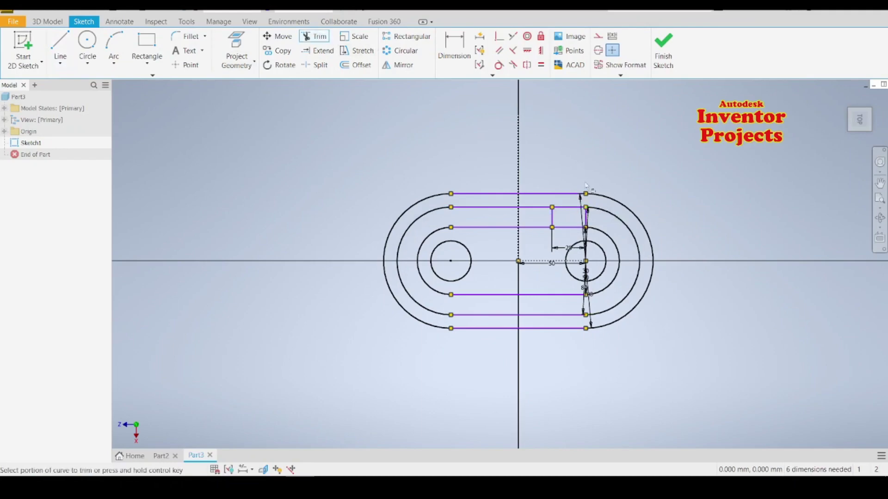
left_click(569, 230)
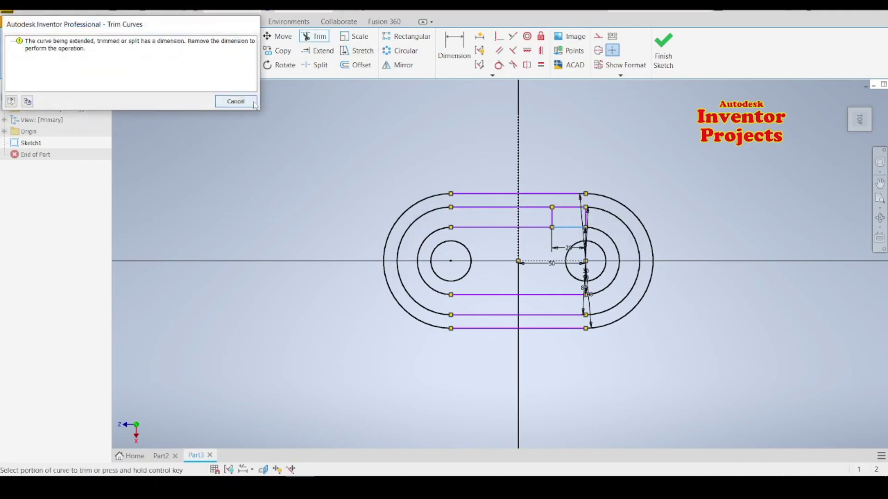
left_click(235, 102)
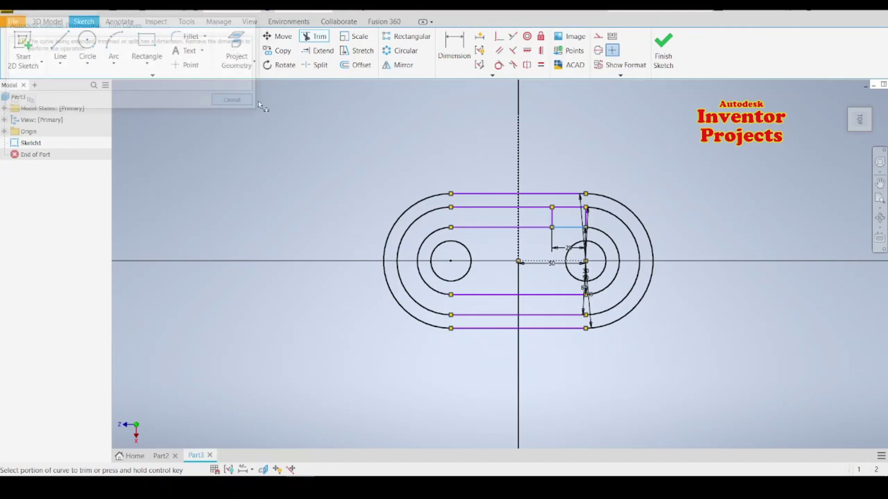
left_click(568, 232)
key("Escape")
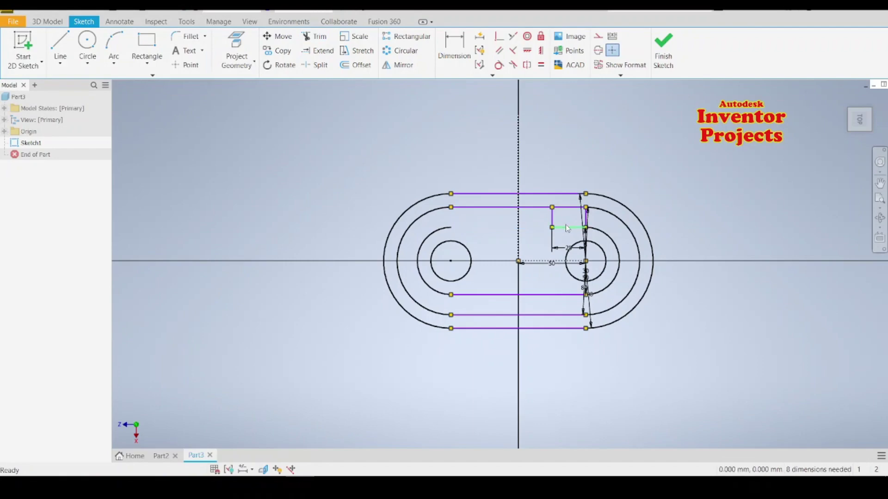
right_click(567, 228)
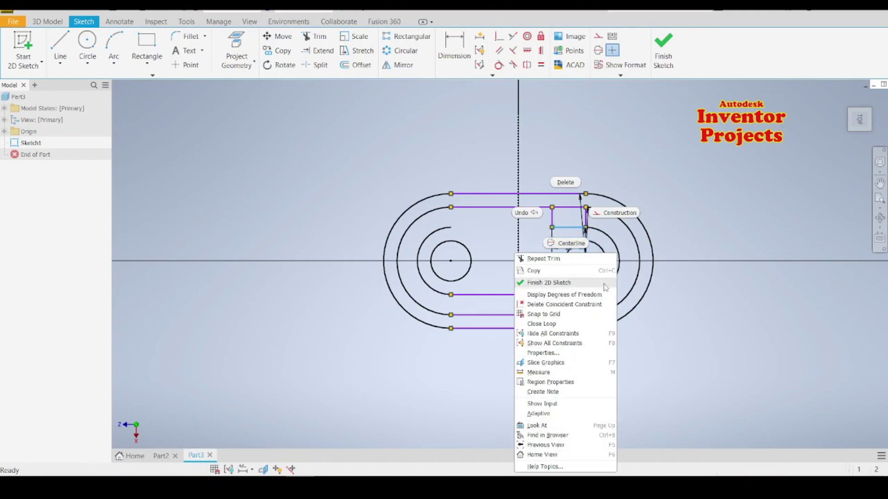
left_click(565, 182)
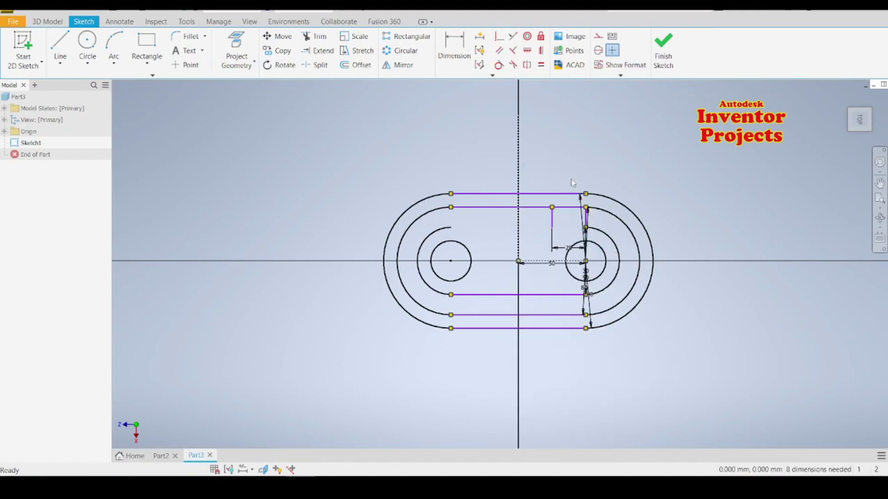
Step: Draw a horizontal line from the upper-left arc's end to the notch corner
left_click(60, 47)
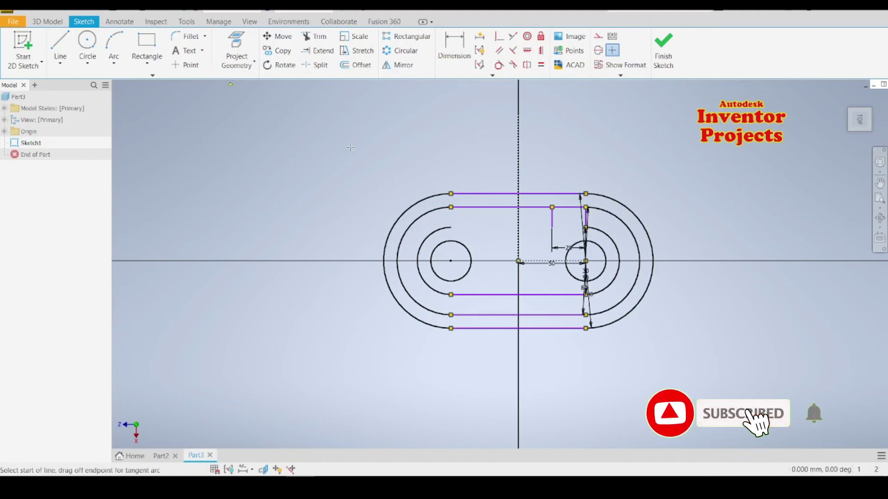
left_click(451, 226)
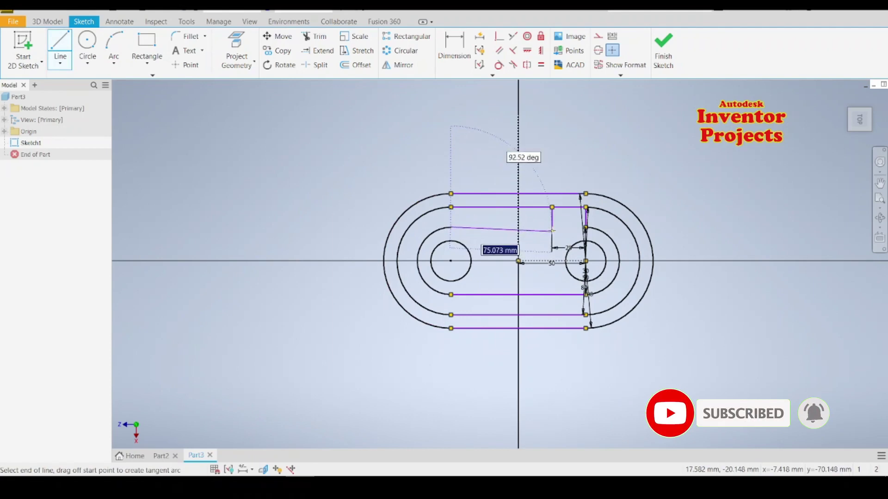
left_click(552, 227)
key("Escape")
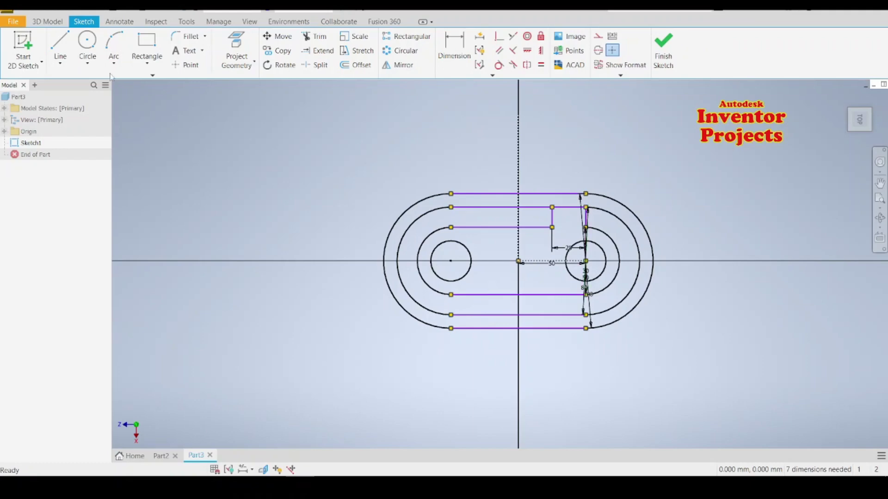
Step: Outline a second notch near the left hole with 25 mm horizontal and 15 mm vertical lines
left_click(60, 45)
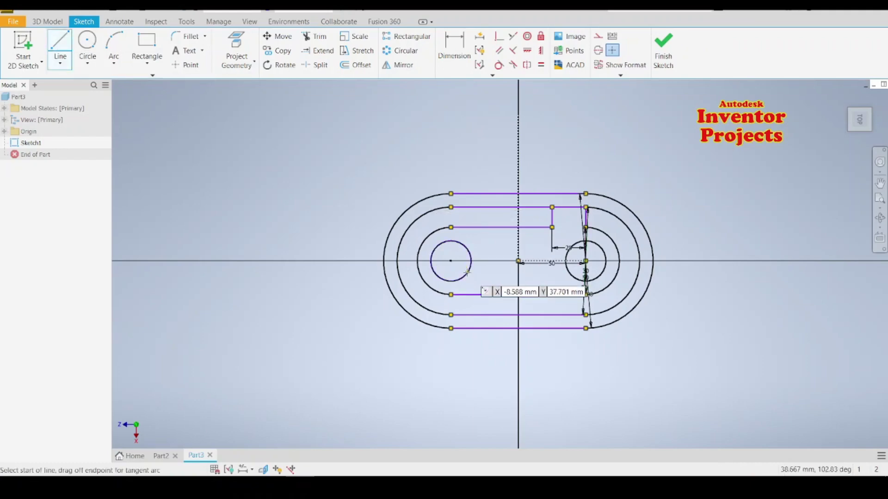
left_click(451, 295)
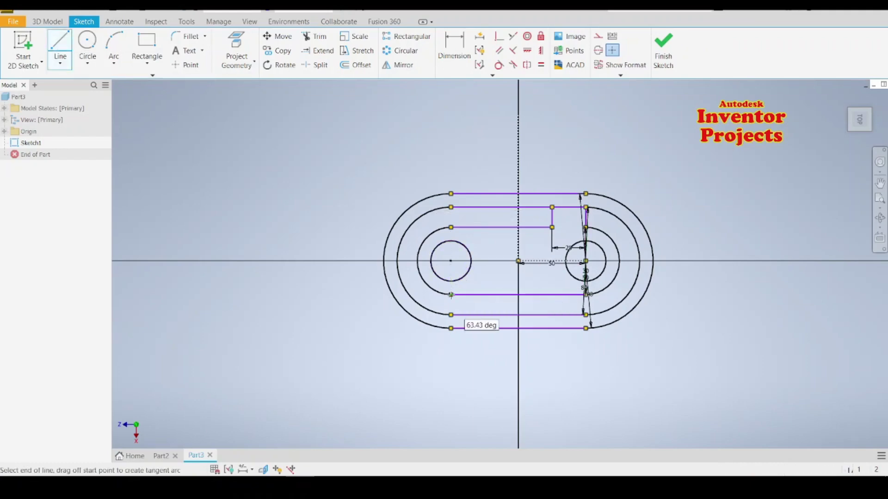
double_click(451, 315)
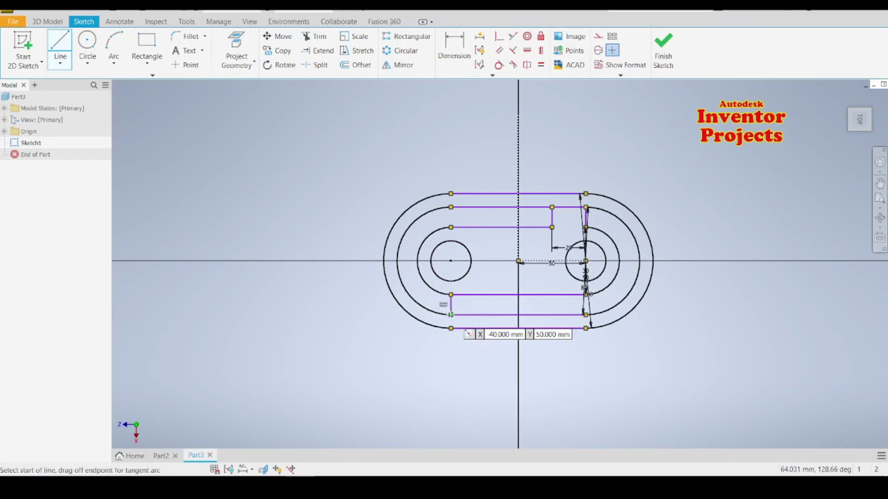
left_click(451, 315)
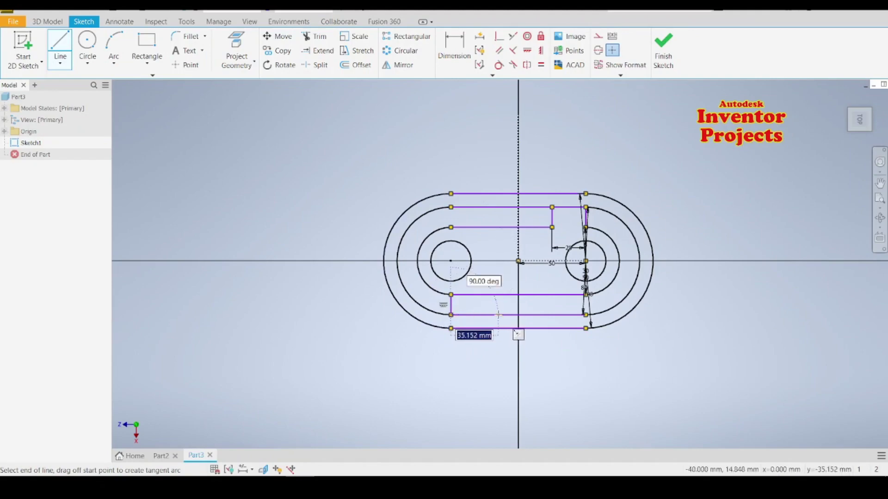
type("25")
key("Return")
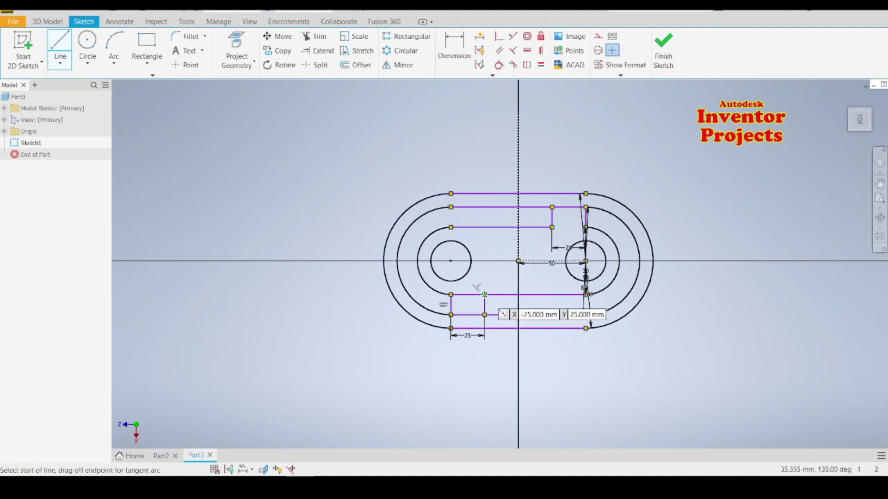
key("Return")
key("Escape")
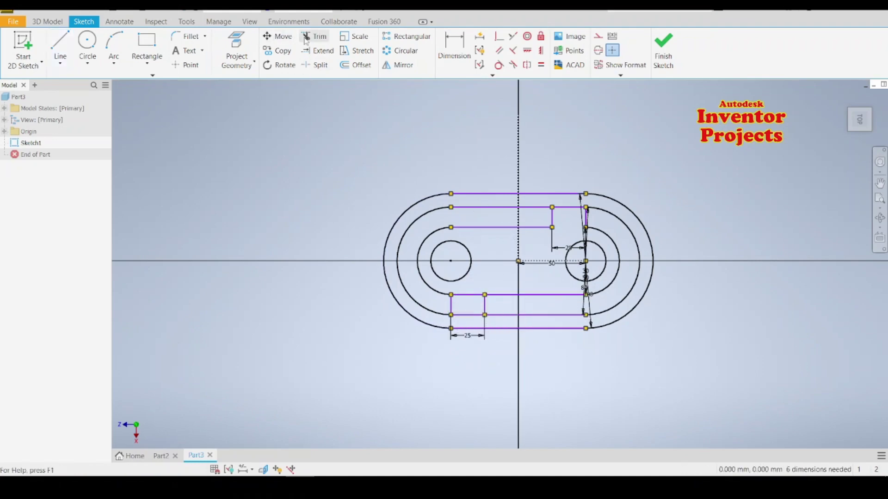
left_click(309, 38)
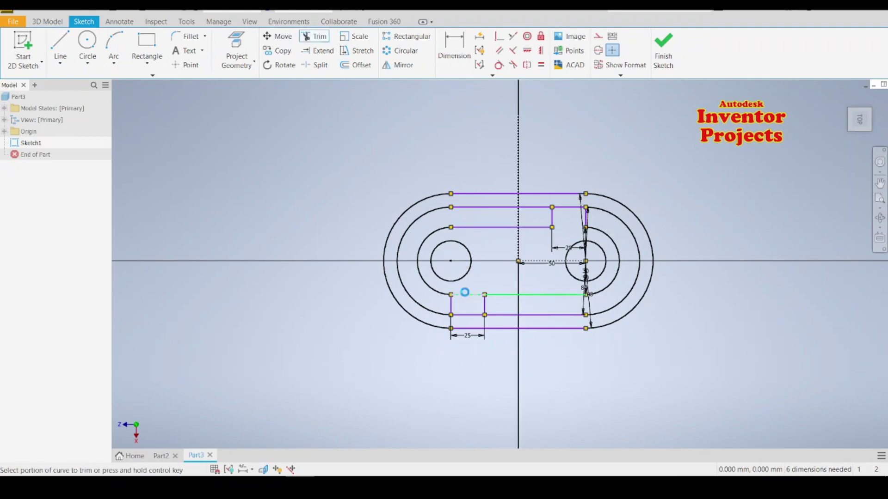
key("Escape")
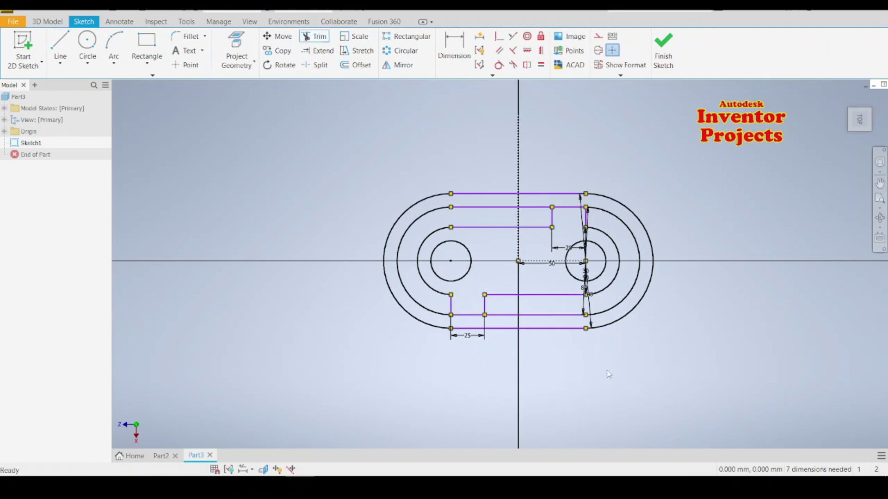
Step: Finish Sketch1 and zoom the isometric view to check the notched slot outline
left_click(659, 51)
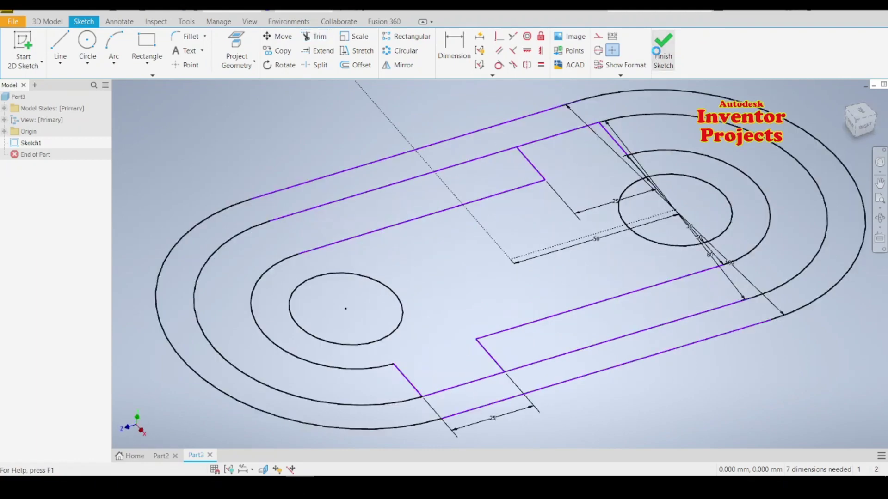
scroll(555, 254, "up", 5)
scroll(555, 253, "down", 2)
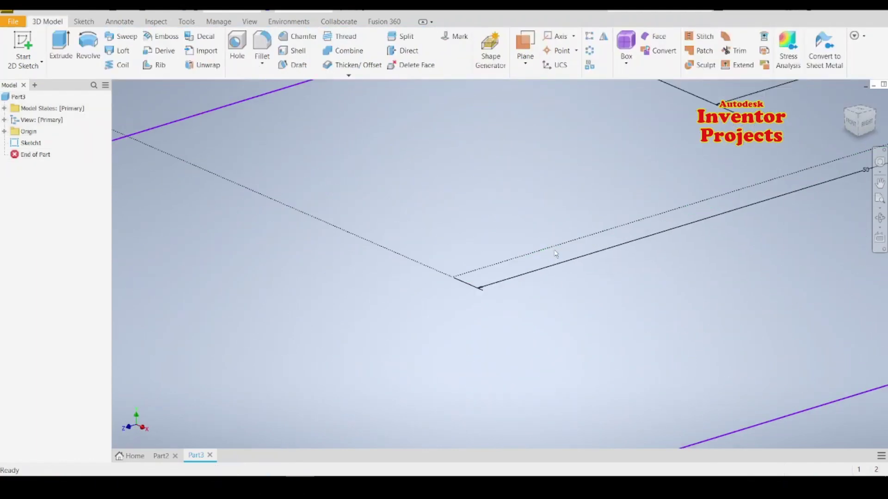
scroll(555, 254, "down", 3)
scroll(556, 254, "down", 2)
scroll(556, 254, "up", 2)
scroll(556, 253, "up", 2)
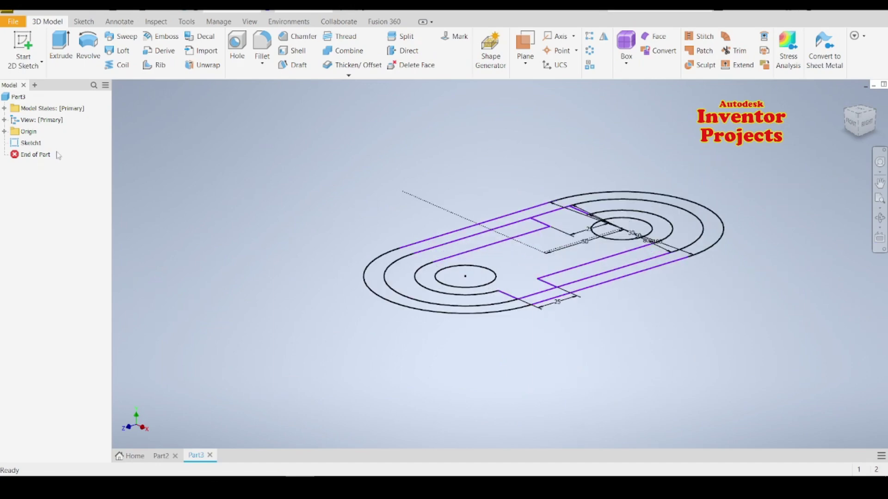
Step: Create a work plane offset 80 mm from the XZ Plane and select it
left_click(4, 132)
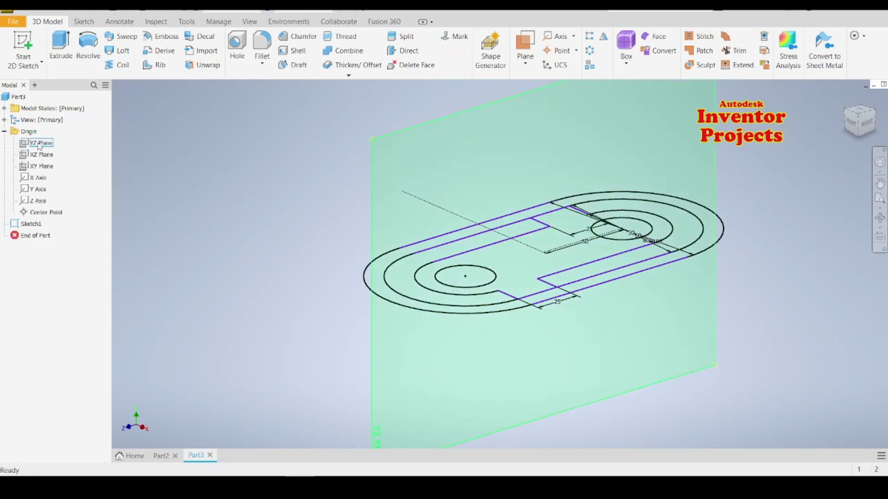
left_click(526, 55)
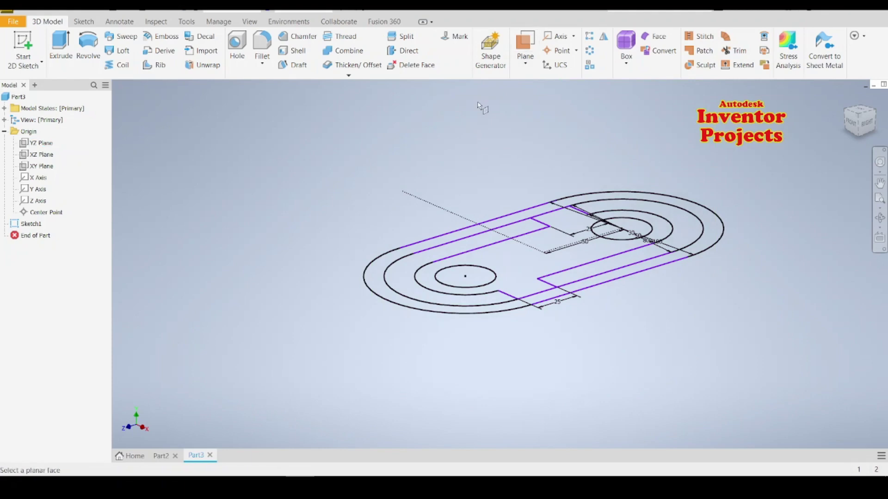
left_click(42, 155)
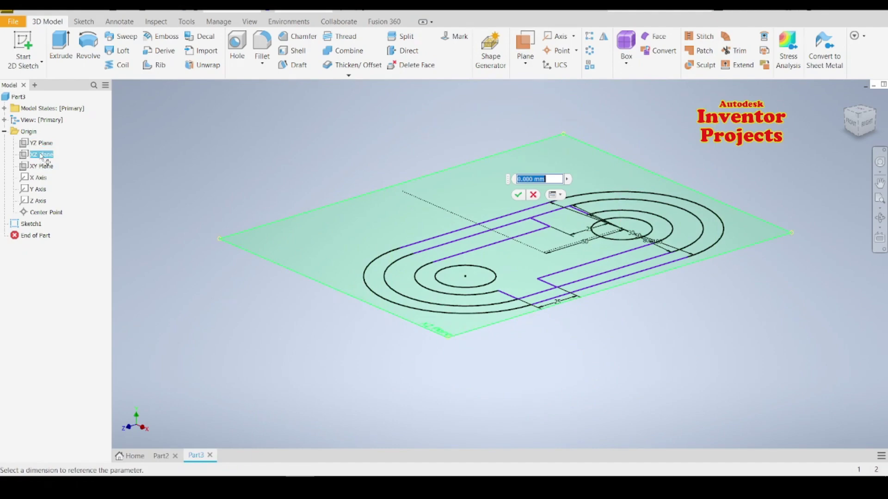
type("80")
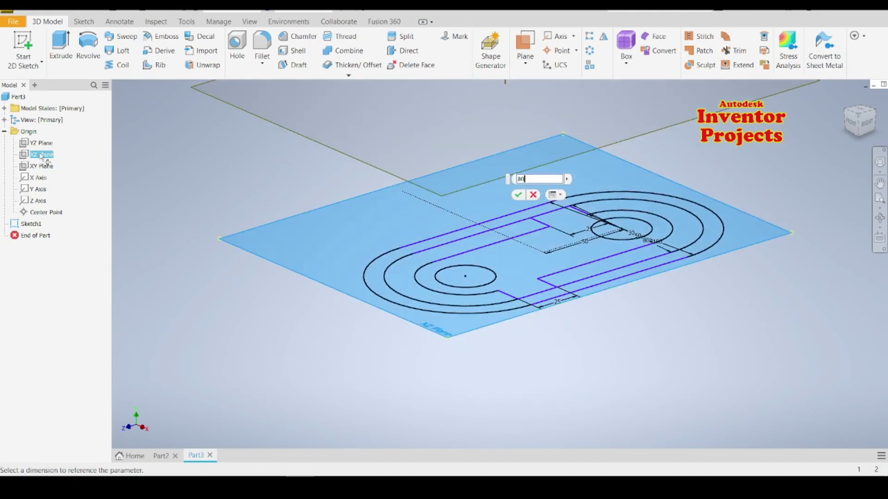
key("Return")
scroll(379, 347, "down", 3)
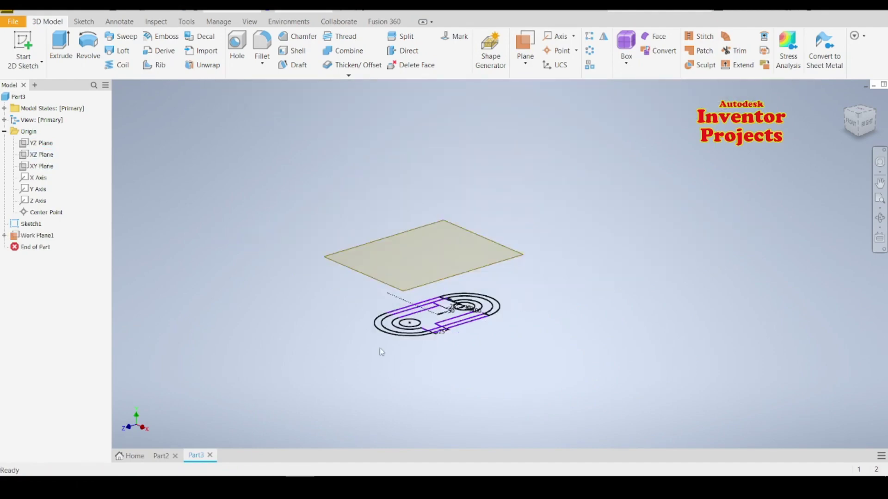
left_click(512, 262)
Step: Start Sketch2 on the 80 mm offset work plane
left_click(536, 251)
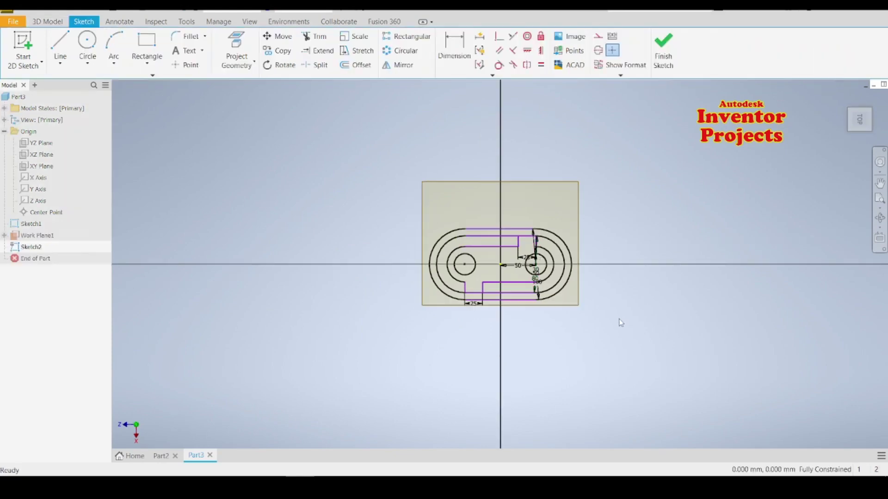
scroll(620, 322, "down", 2)
scroll(620, 323, "up", 3)
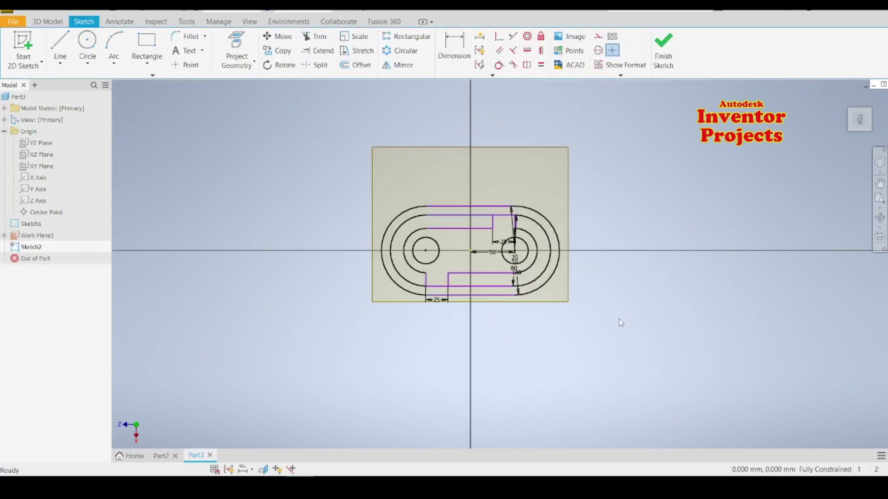
Step: Project Sketch1's right arcs, top horizontal lines and left arcs into Sketch2
left_click(237, 52)
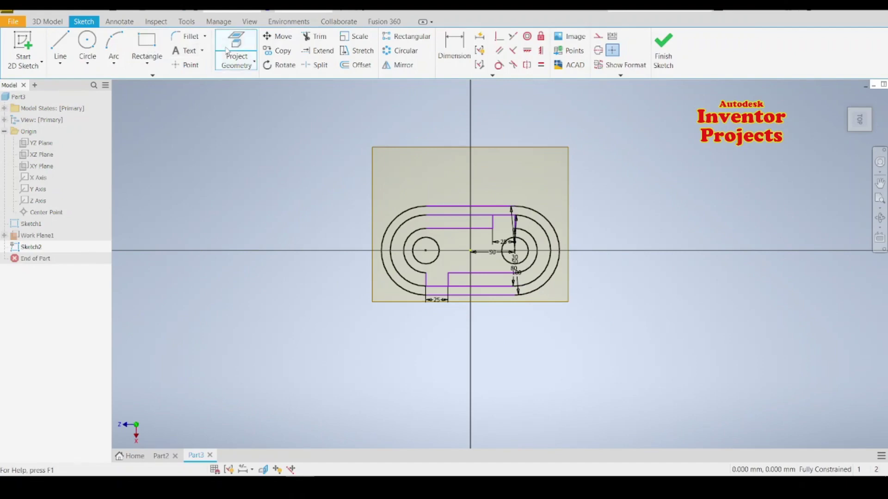
left_click(546, 221)
left_click(537, 228)
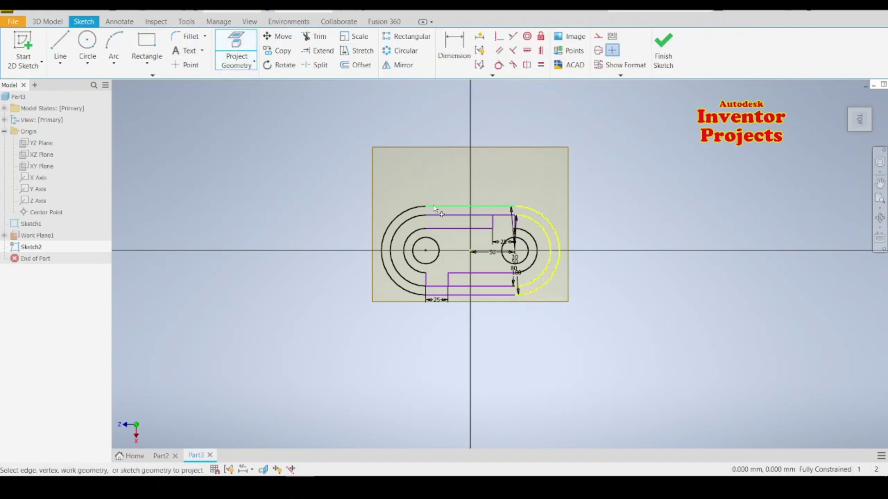
left_click(437, 207)
left_click(420, 216)
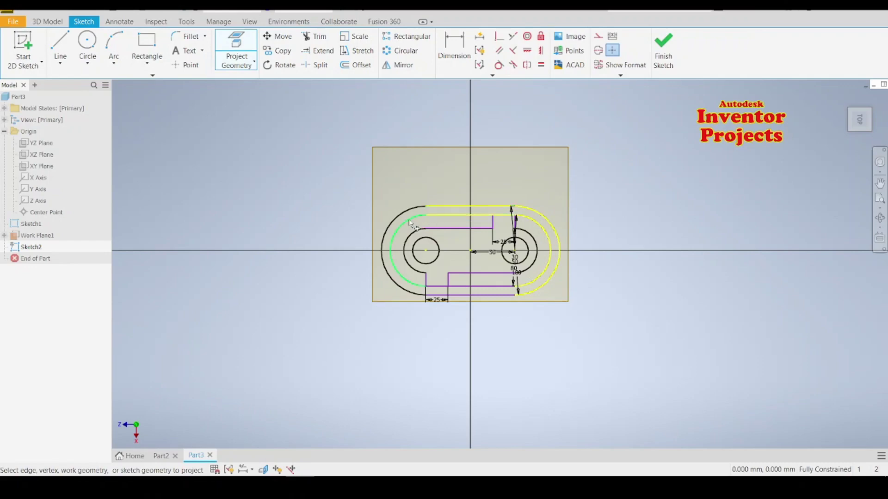
left_click(396, 221)
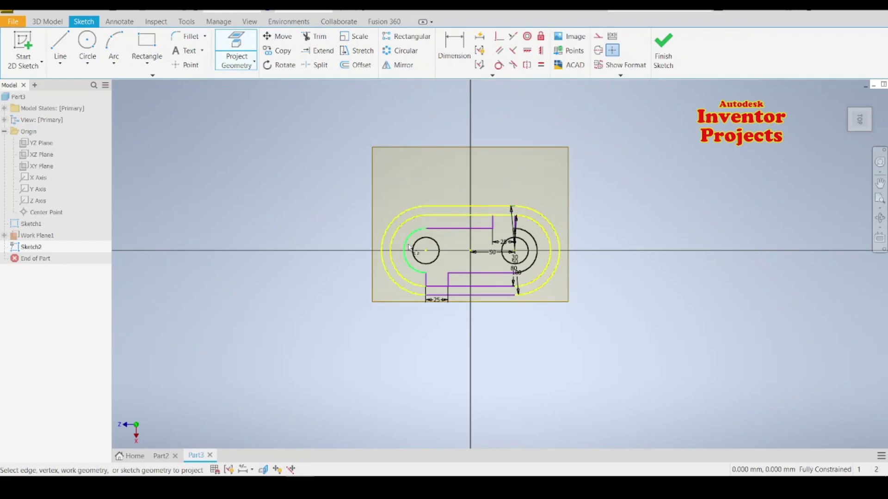
Step: Project the small left arc, both hole circles, the right arc and both web lines
left_click(409, 247)
left_click(419, 250)
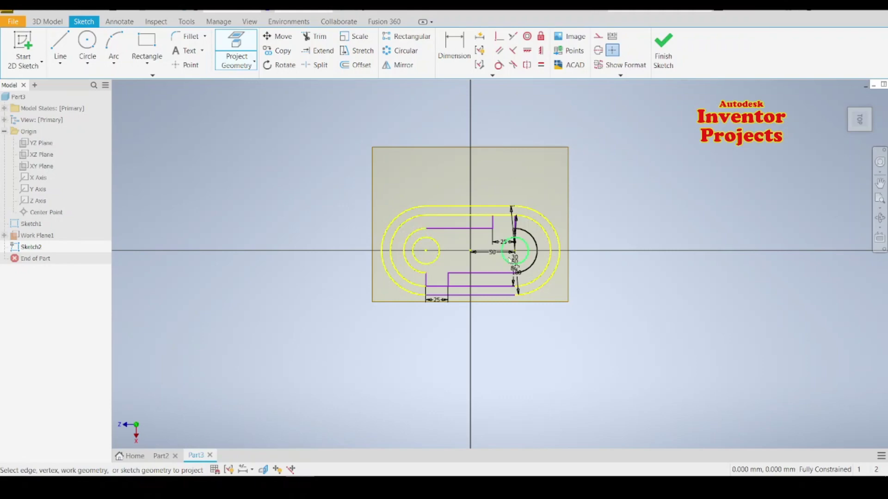
left_click(510, 259)
left_click(531, 268)
left_click(494, 274)
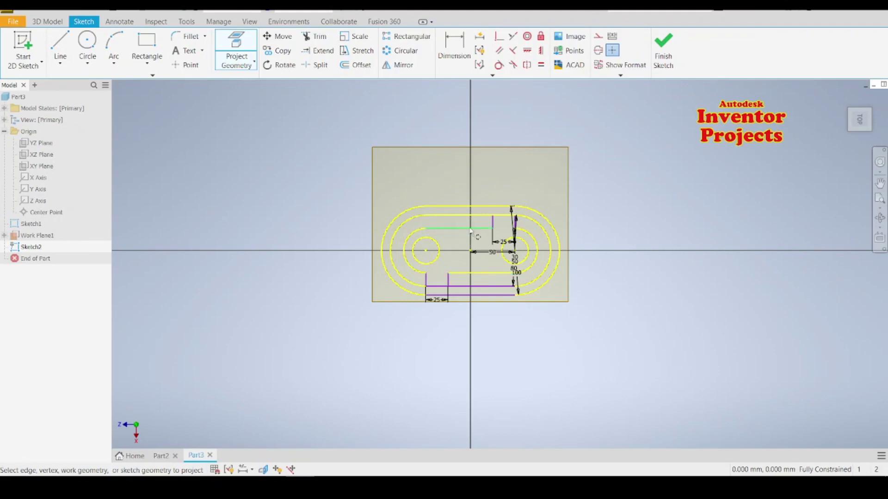
left_click(471, 229)
key("Escape")
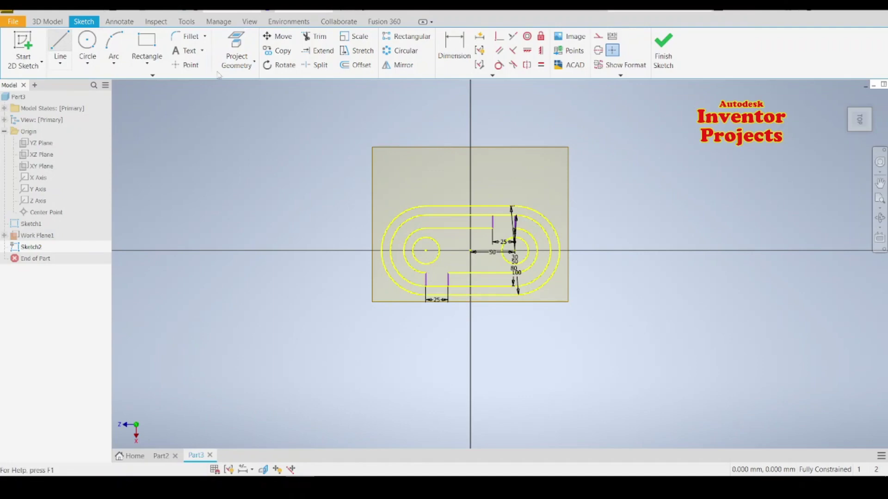
Step: Draw a 25 mm line, then an 80 mm line starting at -25,-50
left_click(64, 44)
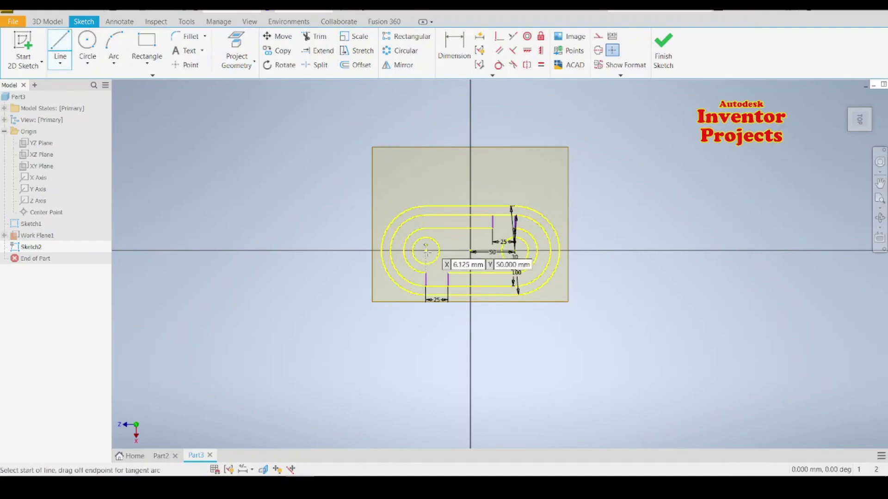
left_click(425, 273)
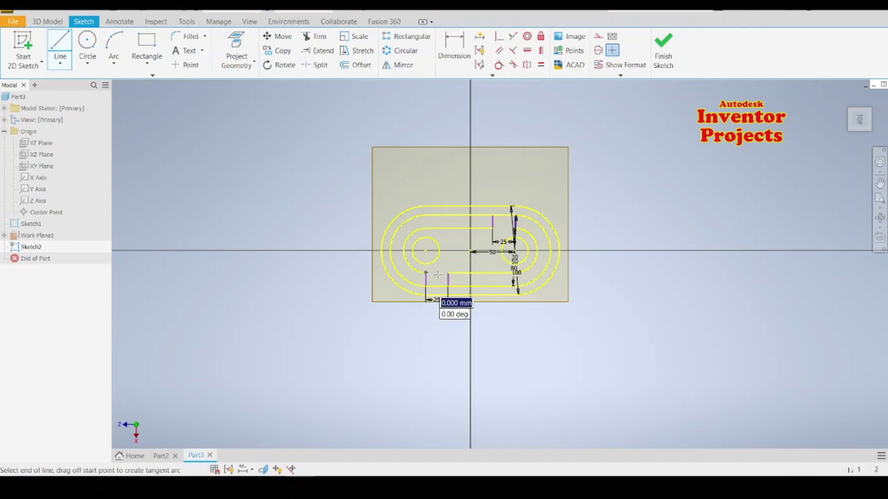
double_click(447, 273)
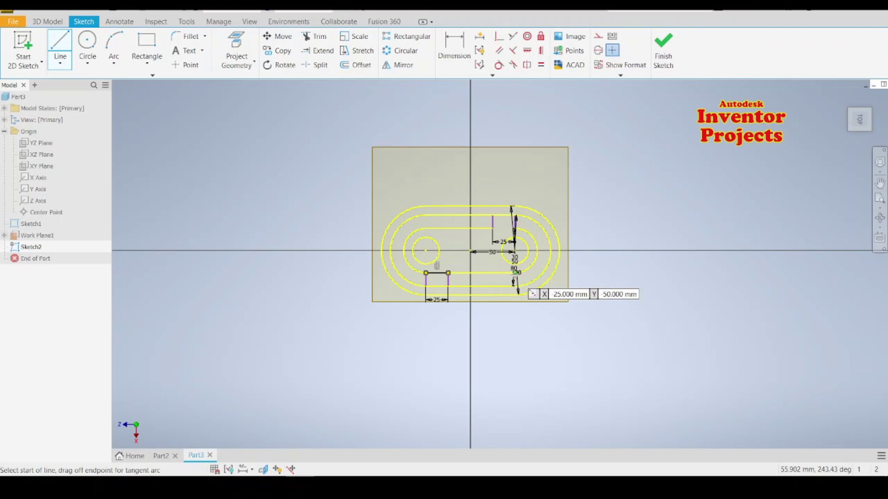
key("Return")
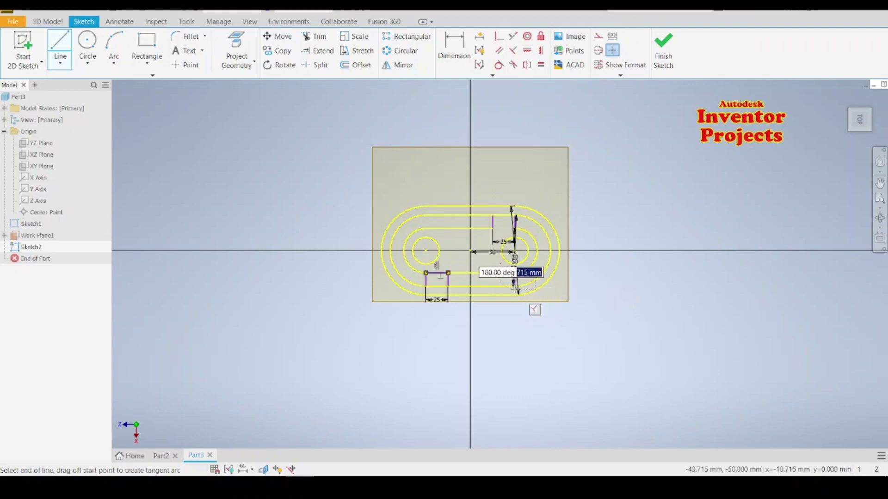
type("80")
key("Return")
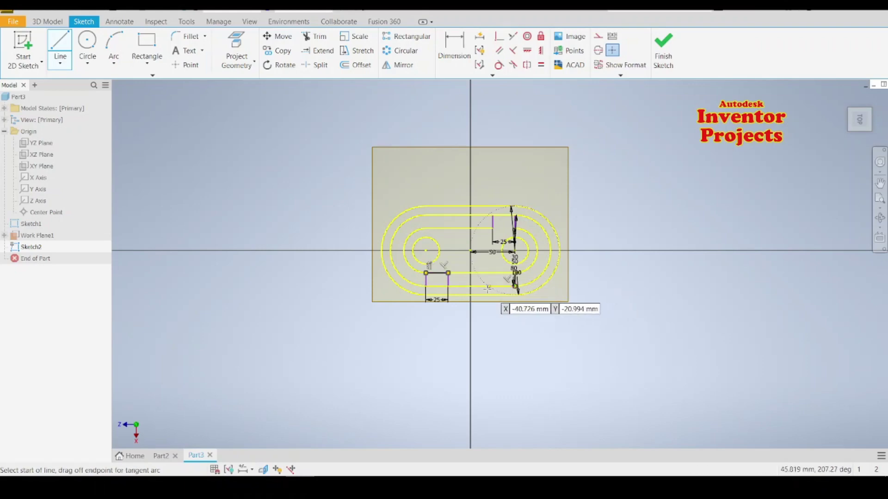
Step: Add a line from the point -40,-20 linking the lower notches, then trim a segment
type("-40")
key("Tab")
type("-20")
key("Tab")
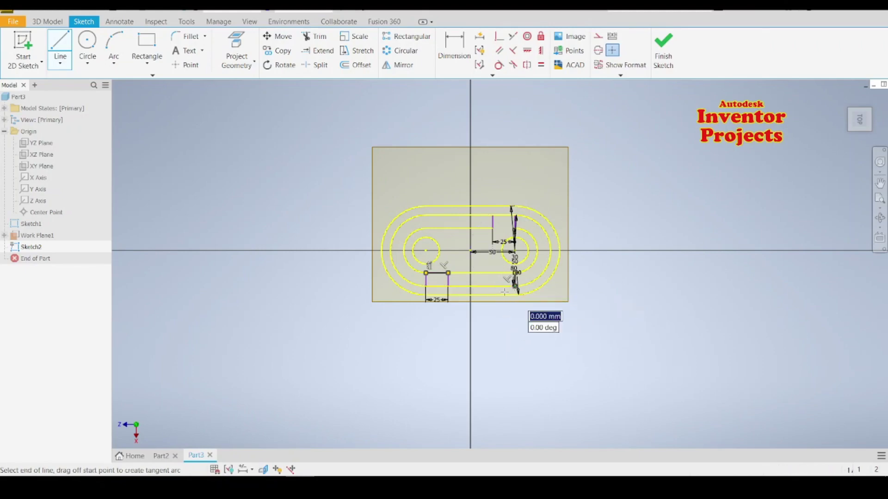
left_click_drag(515, 284, 507, 279)
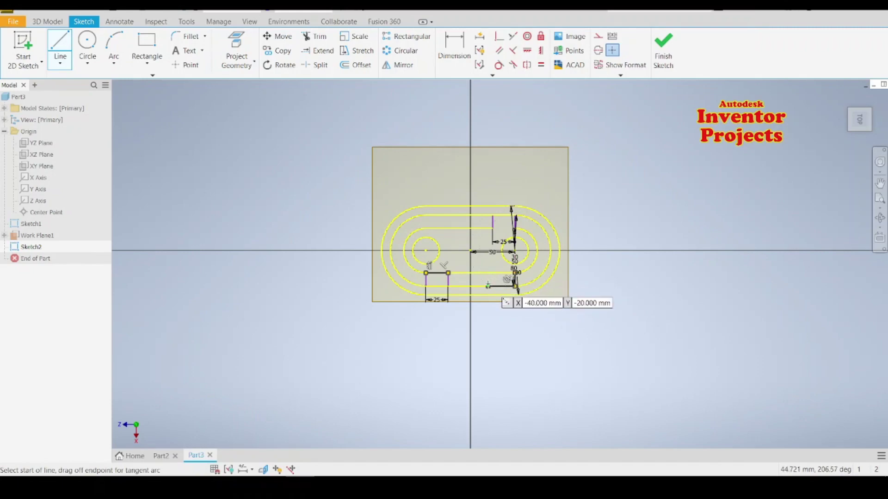
left_click(488, 286)
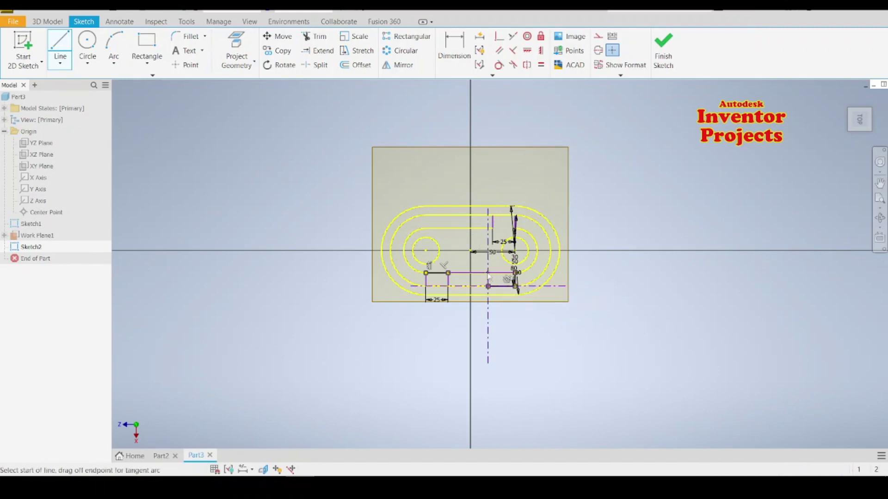
key("Escape")
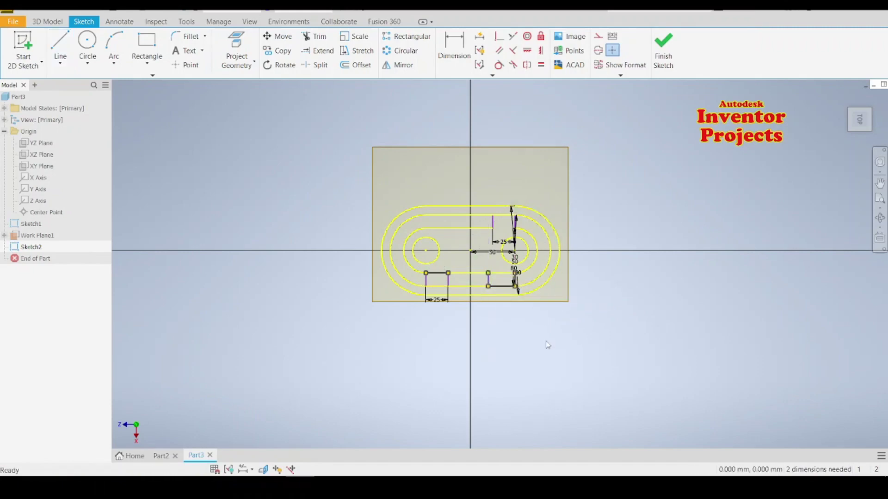
left_click(314, 36)
left_click(502, 277)
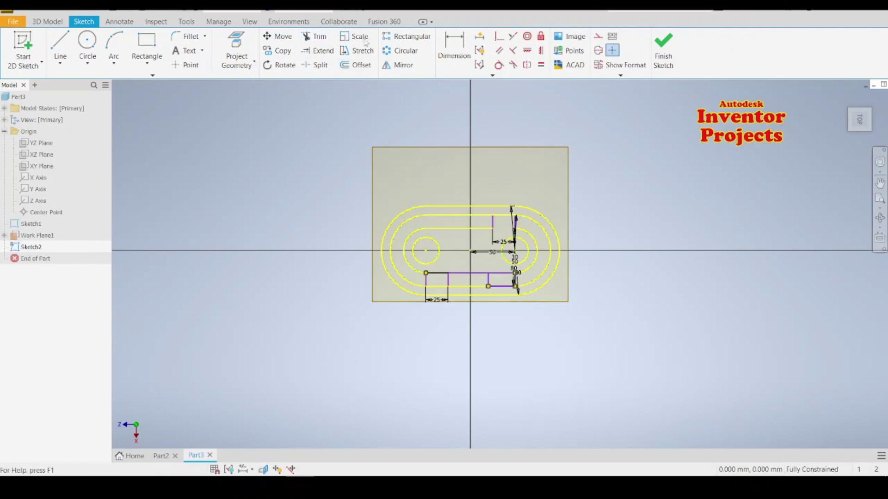
left_click(317, 39)
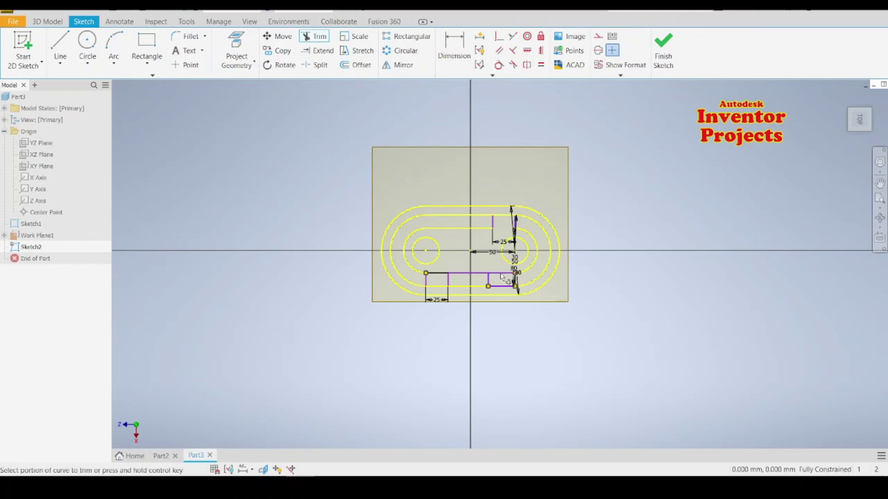
key("Escape")
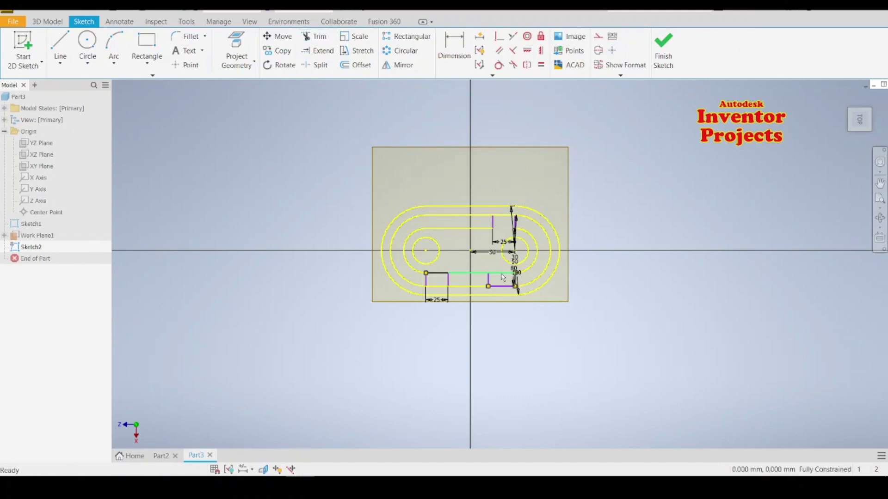
right_click(503, 278)
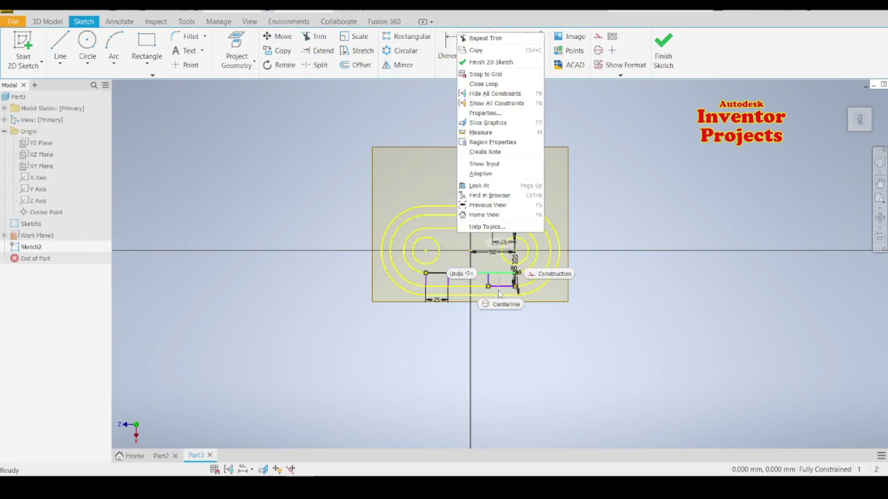
key("Escape")
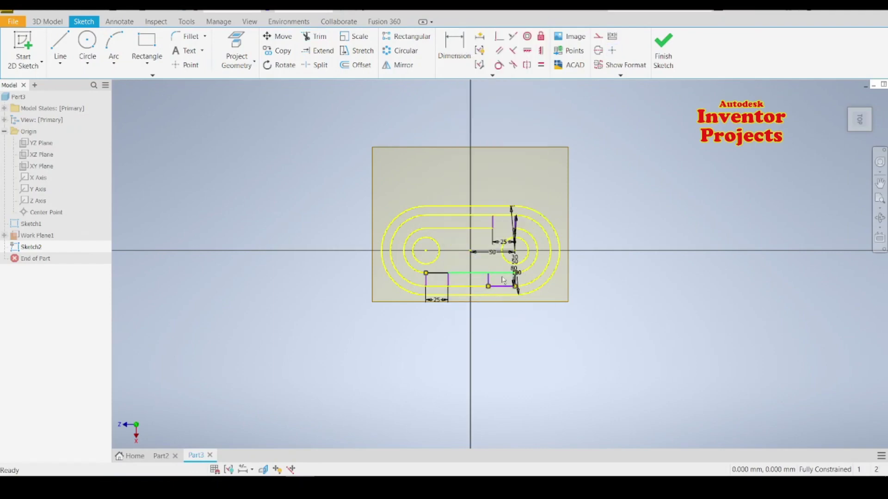
right_click(503, 279)
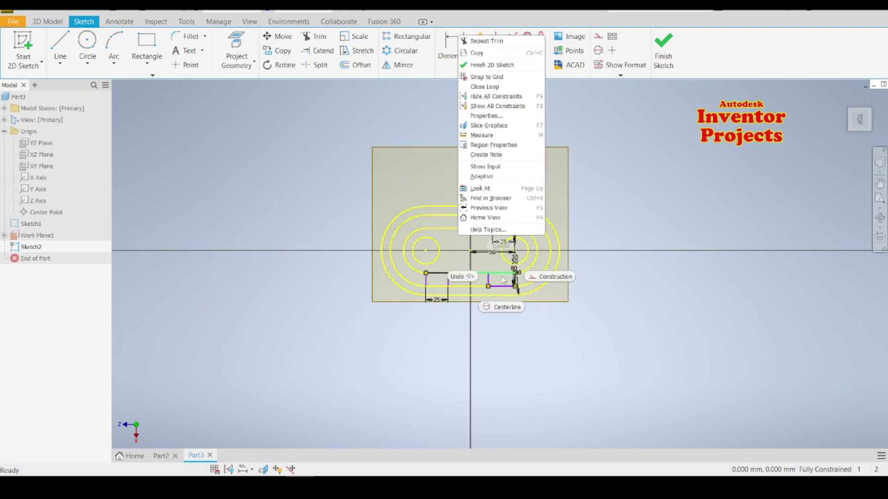
key("Escape")
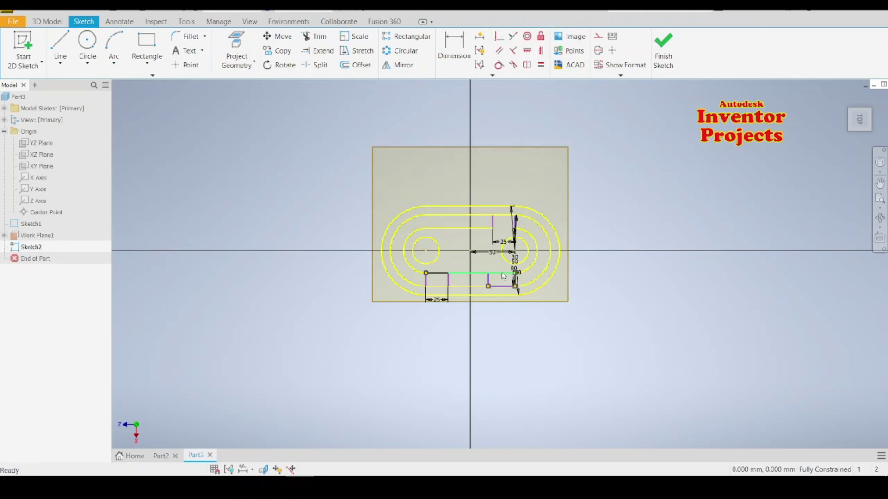
left_click(503, 276)
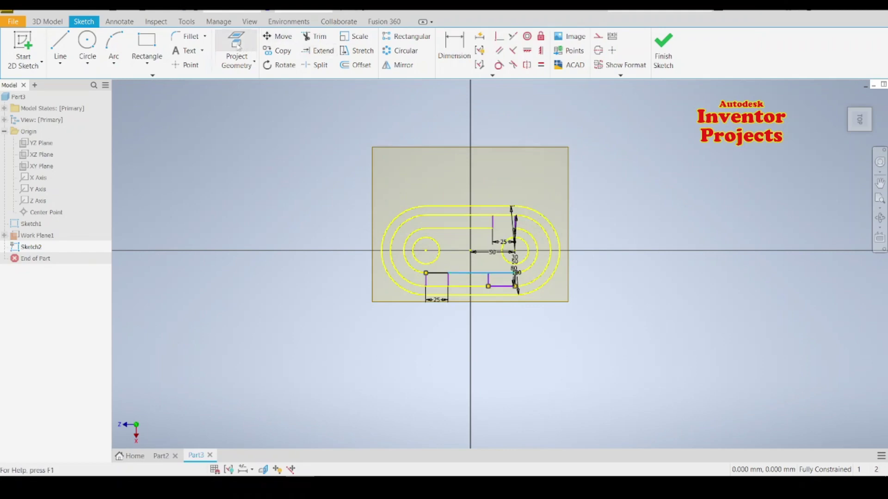
Step: Draw a 25 mm horizontal line from the slot's upper-left endpoint with a short downward end
left_click(61, 50)
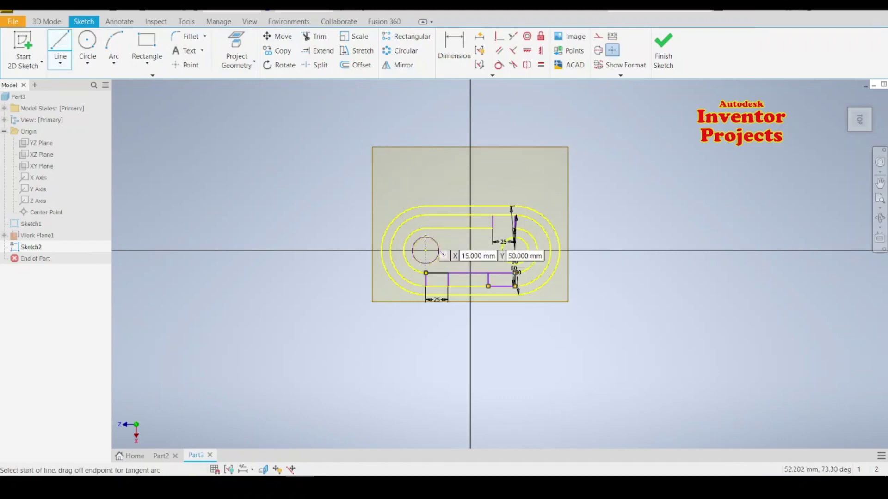
left_click(425, 250)
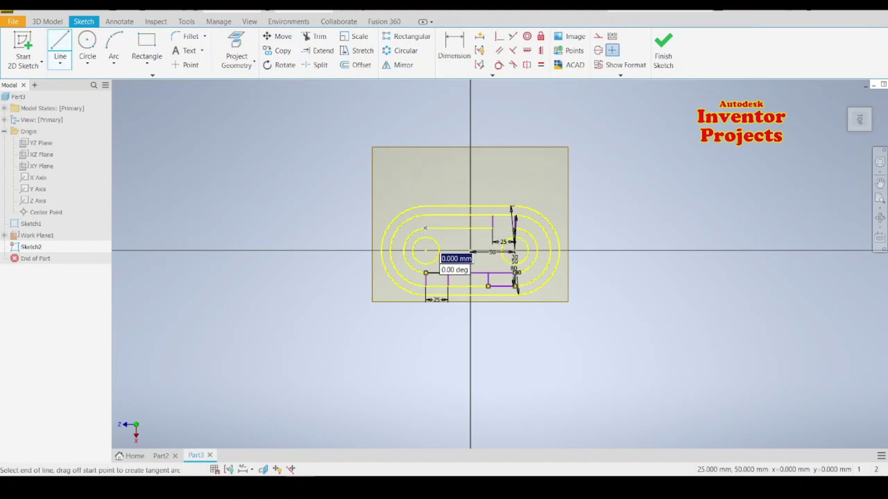
key("Escape")
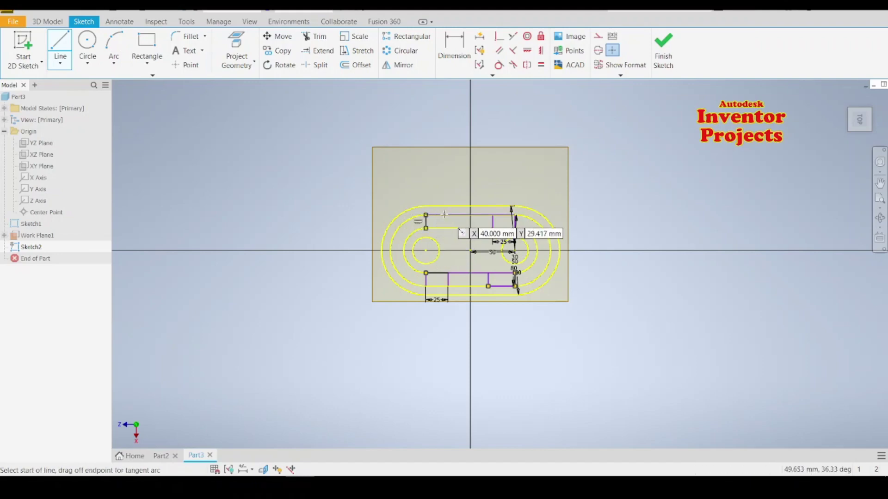
key("2")
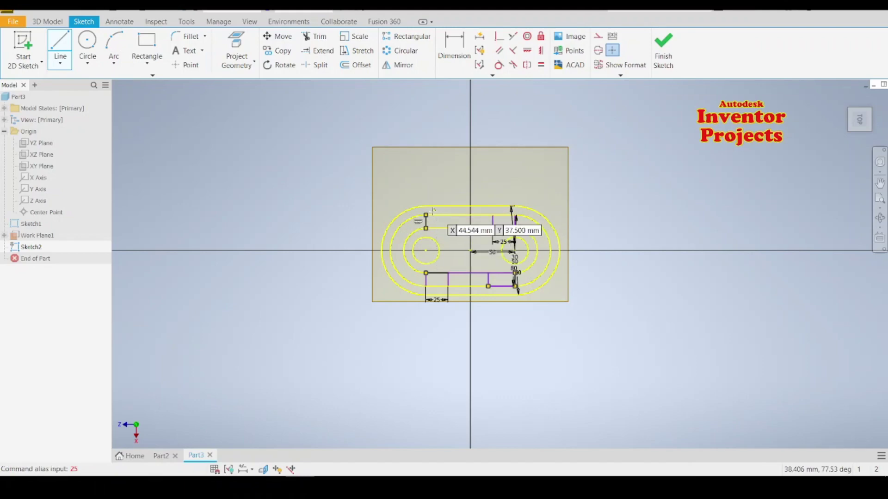
left_click(426, 214)
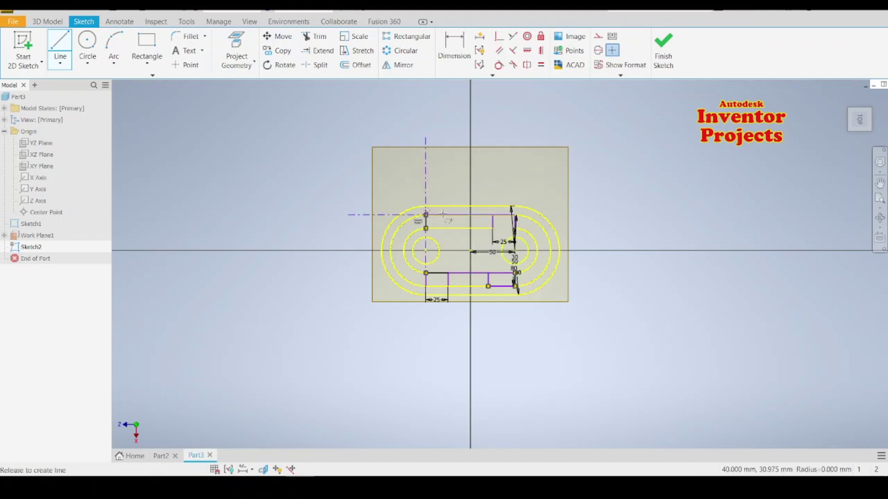
key("2")
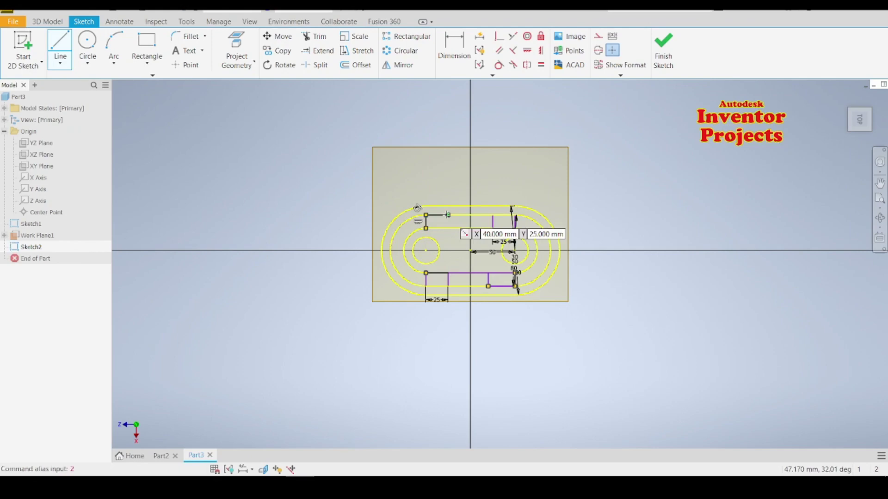
double_click(448, 214)
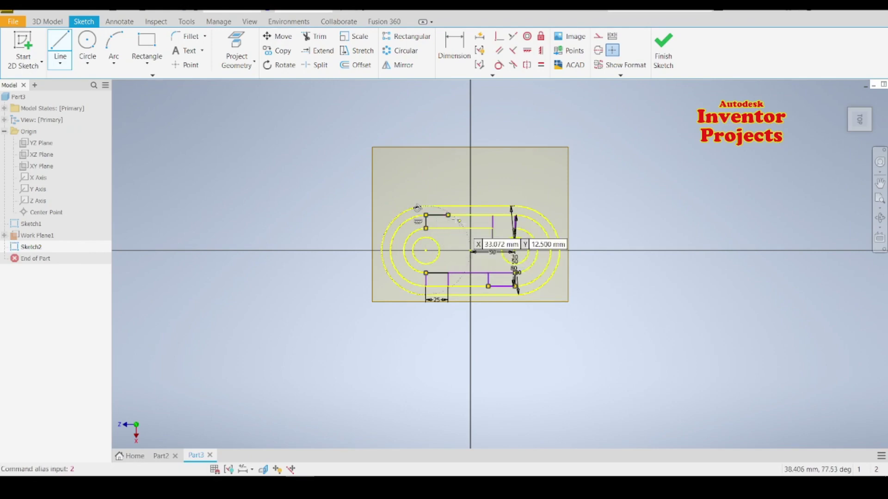
left_click(448, 215)
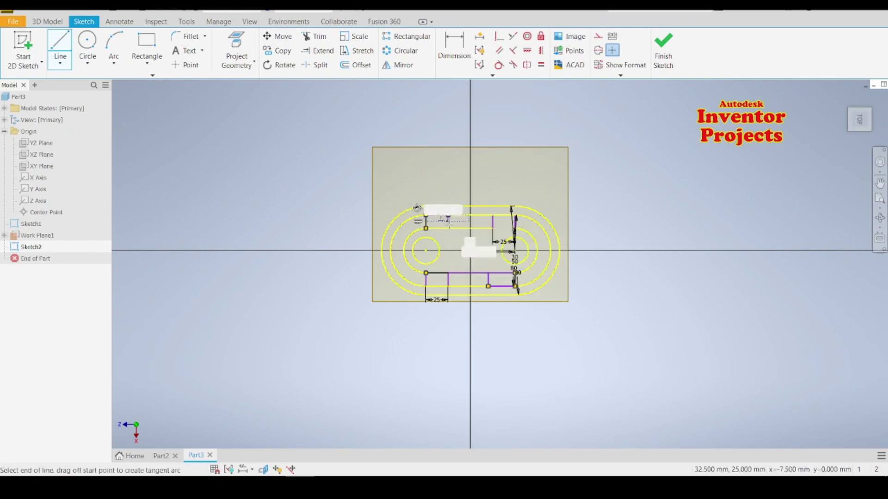
double_click(448, 228)
key("Escape")
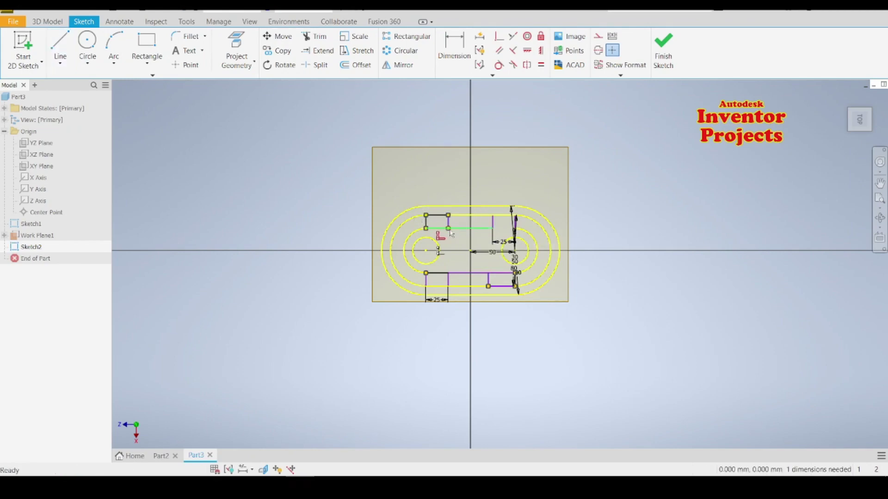
Step: Finish Sketch2 and turn off Work Plane1's visibility
left_click(663, 56)
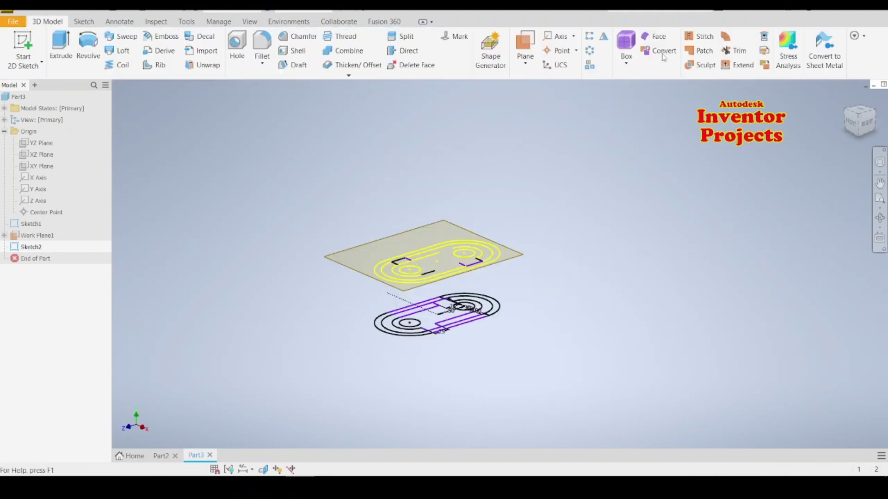
left_click(447, 226)
right_click(448, 227)
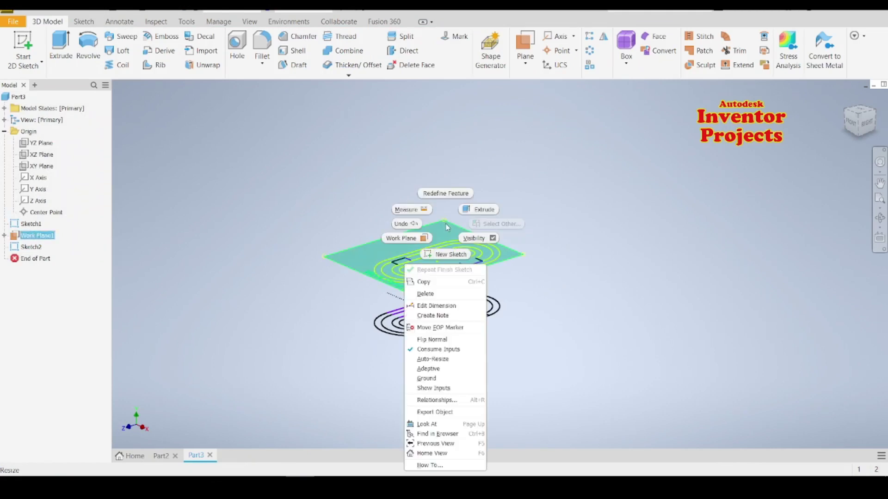
left_click(475, 239)
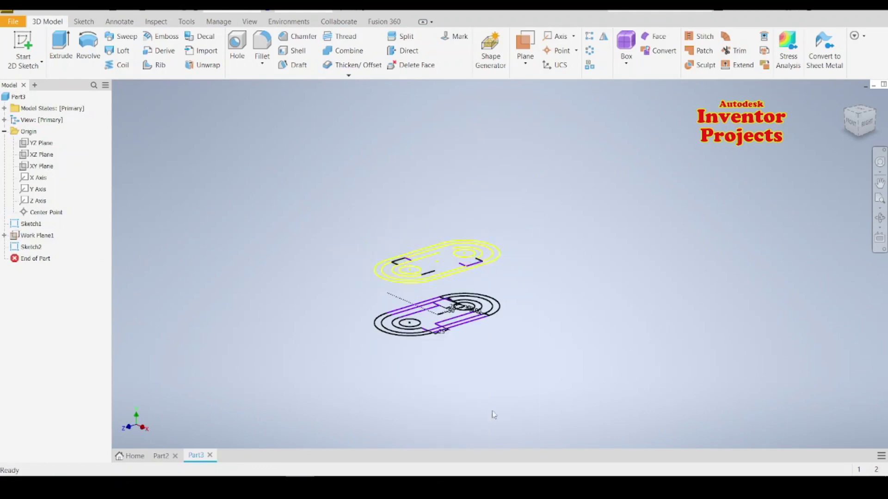
left_click(531, 40)
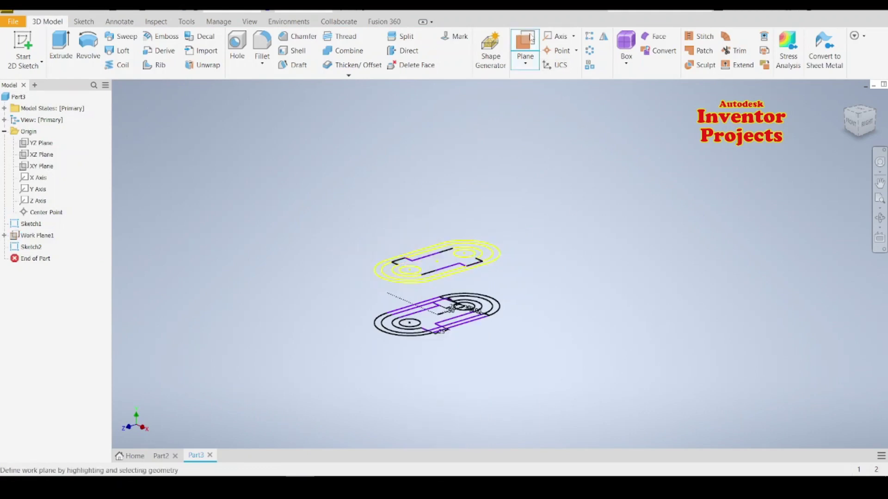
Step: Create Work Plane2 parallel to the YZ Plane through a point on the sketches
left_click(525, 64)
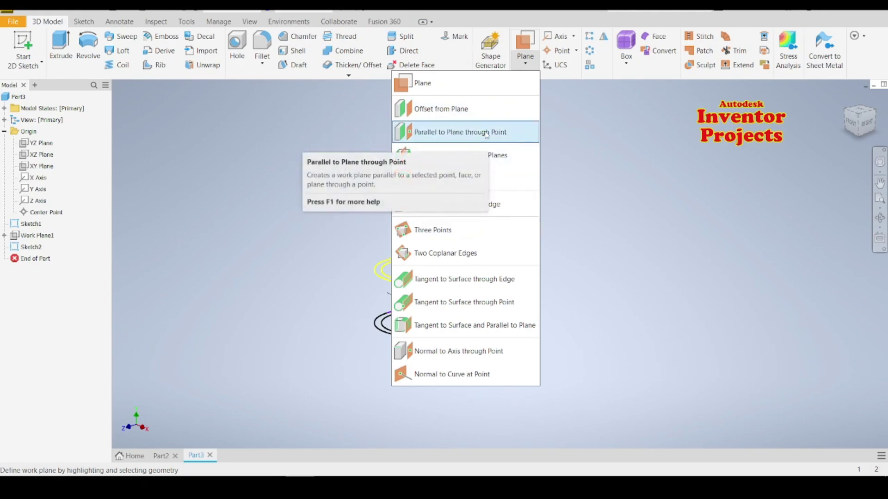
left_click(472, 83)
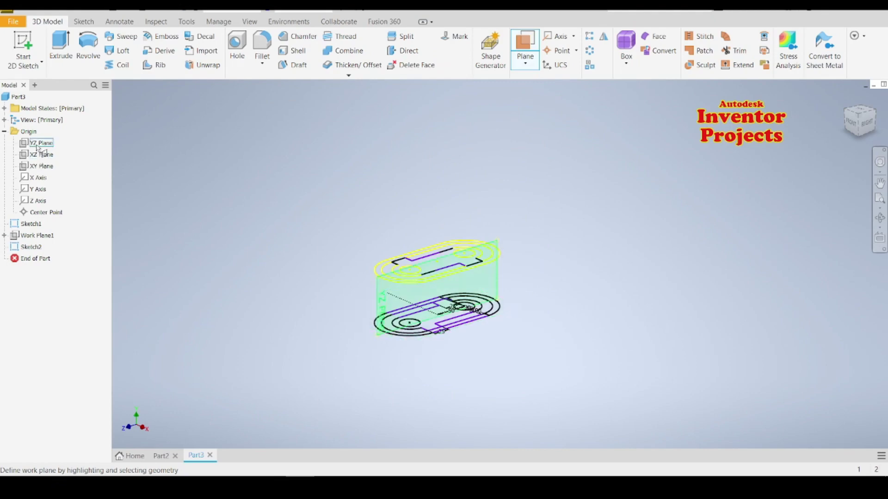
left_click(37, 147)
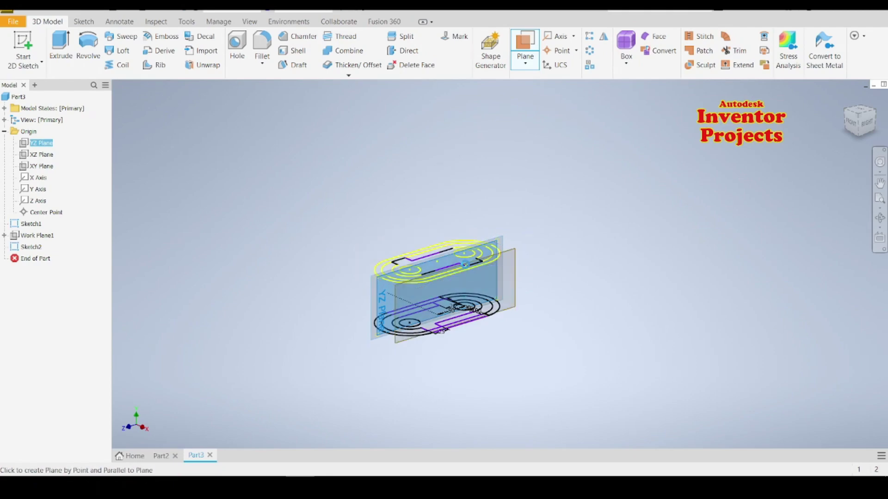
left_click(466, 267)
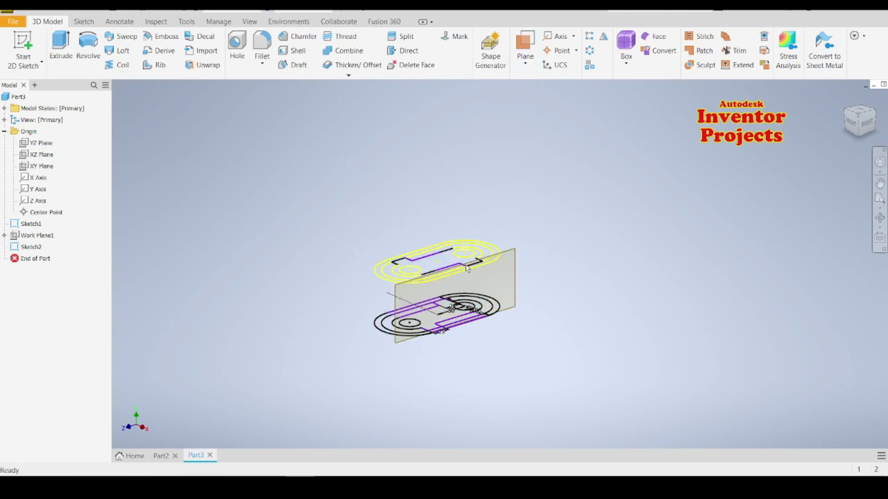
Step: Start Sketch3 on Work Plane2 in isometric view and project the lower sketch's edge
left_click(514, 254)
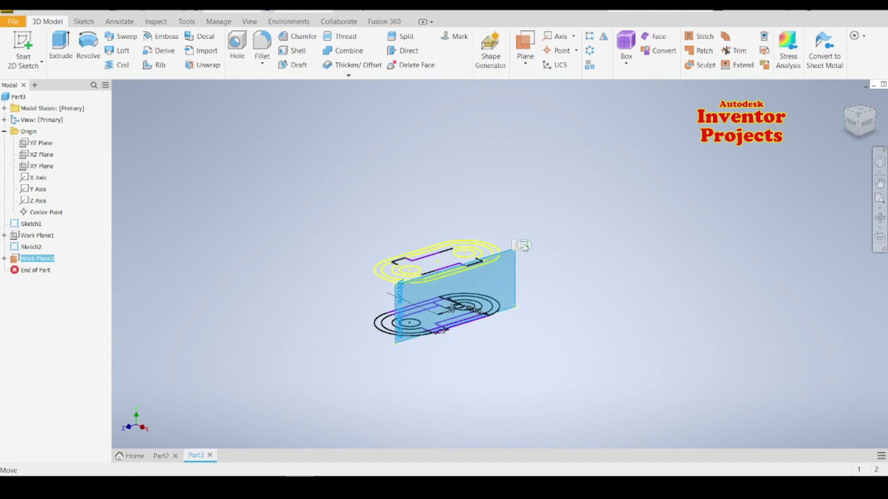
left_click_drag(524, 246, 525, 248)
key("s")
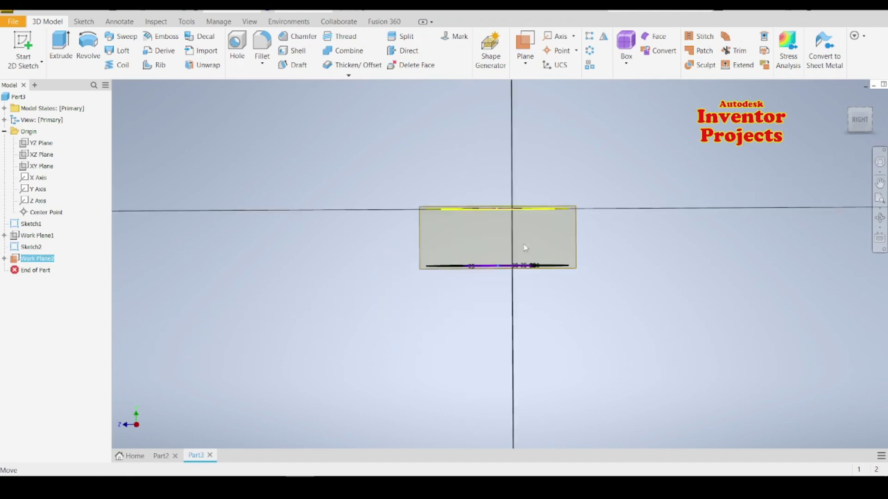
left_click(850, 112)
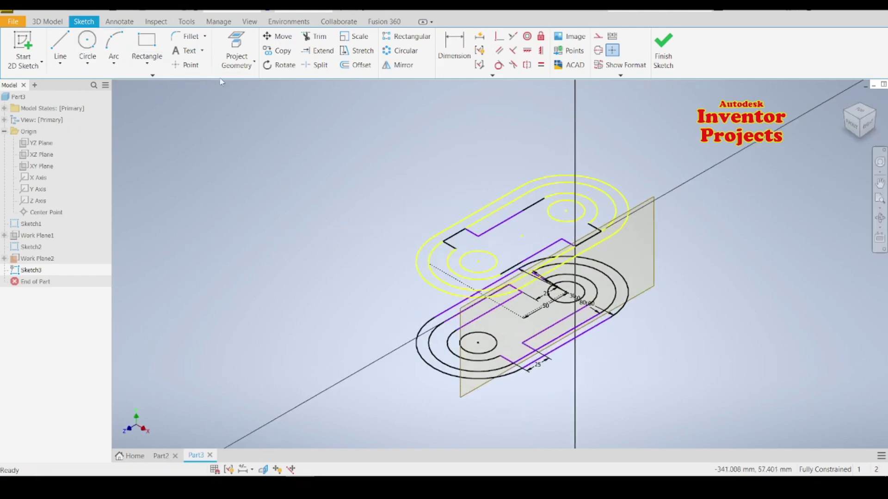
left_click(241, 47)
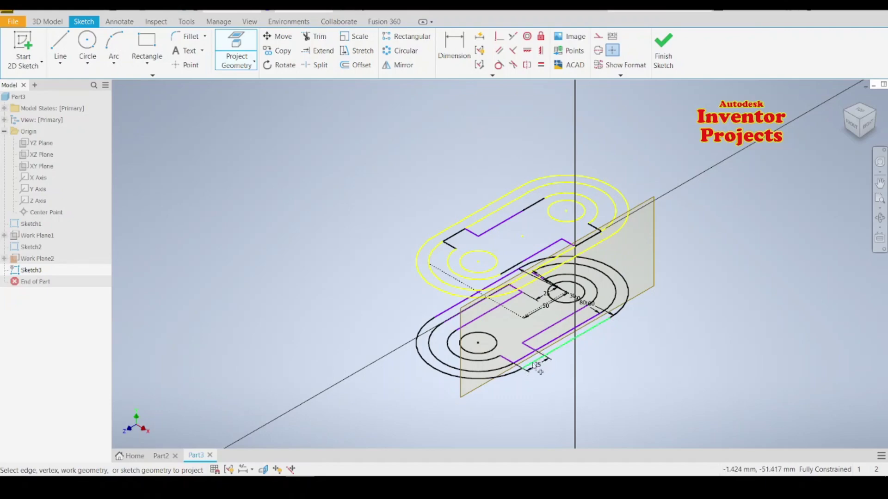
left_click(544, 360)
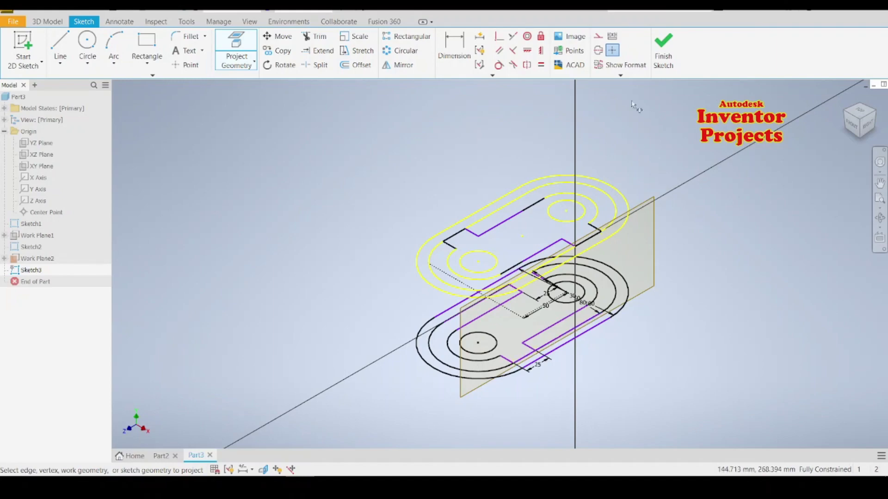
Step: Draw the diagonal web outline up to the upper sketch, closing with a 25 mm segment, and finish
left_click(60, 49)
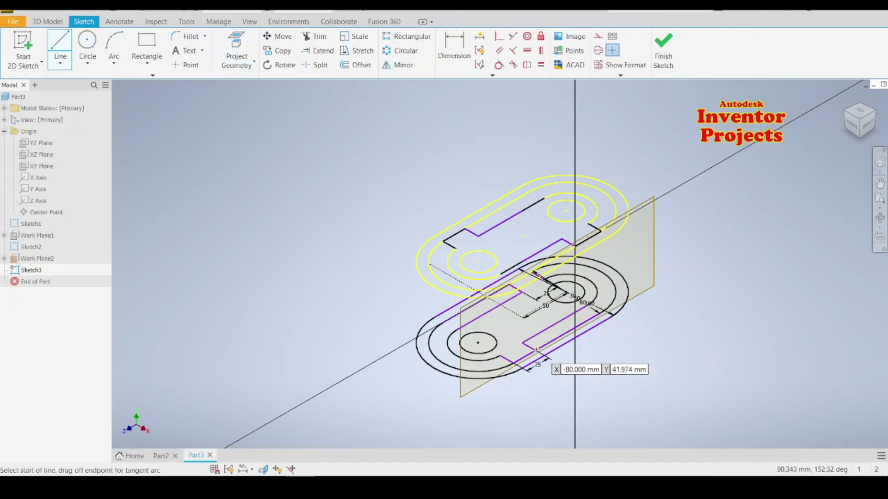
left_click(537, 350)
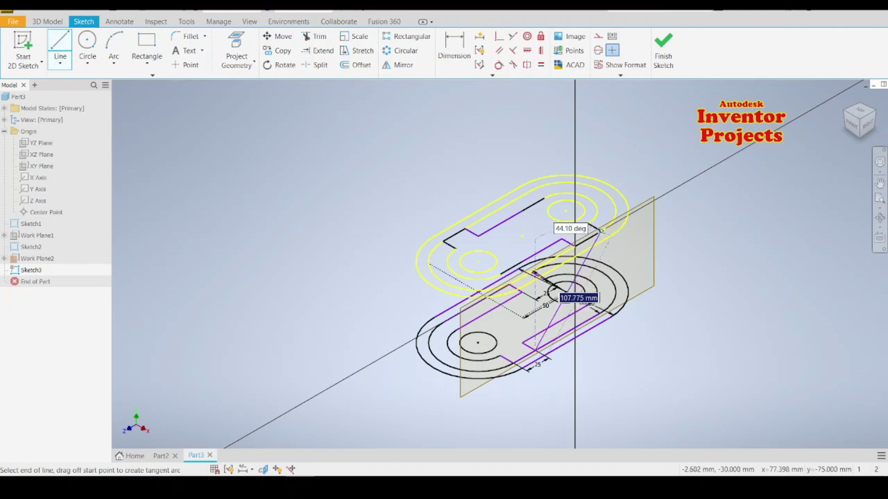
left_click(601, 231)
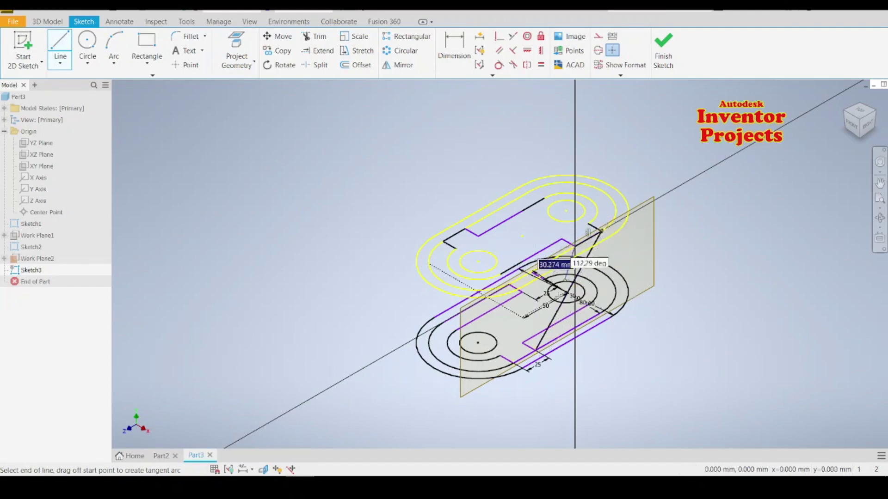
left_click(513, 364)
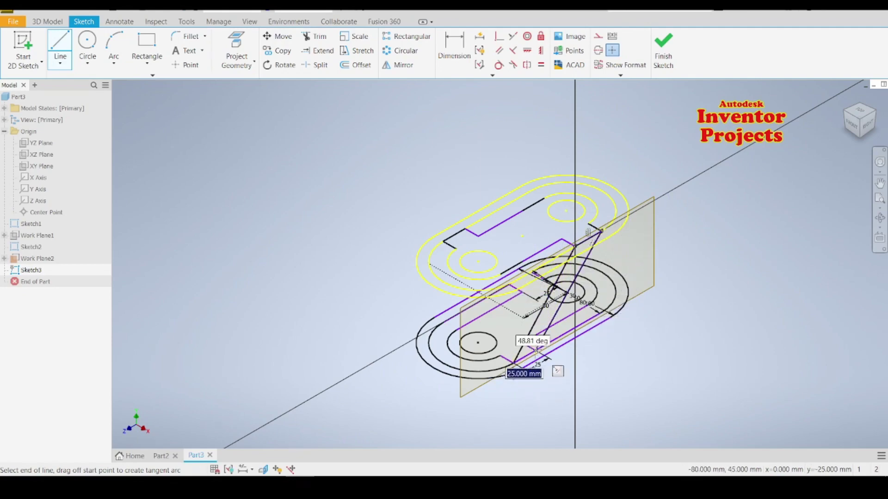
left_click(535, 350)
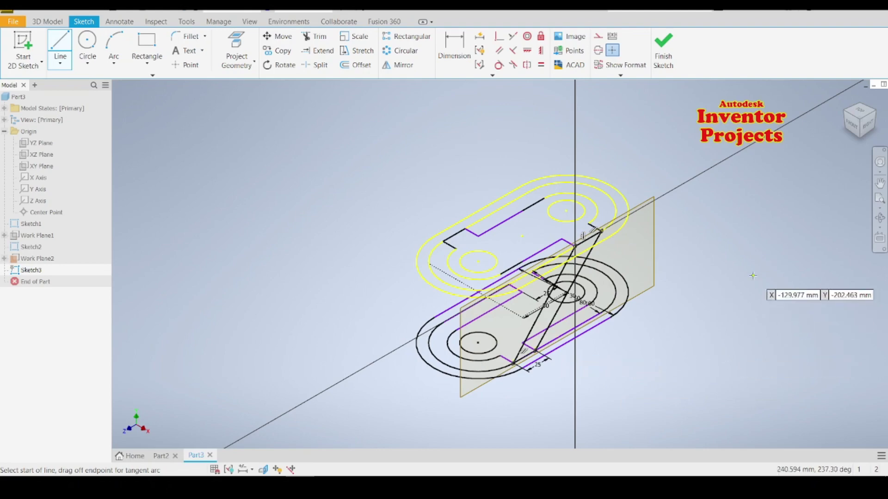
left_click(670, 56)
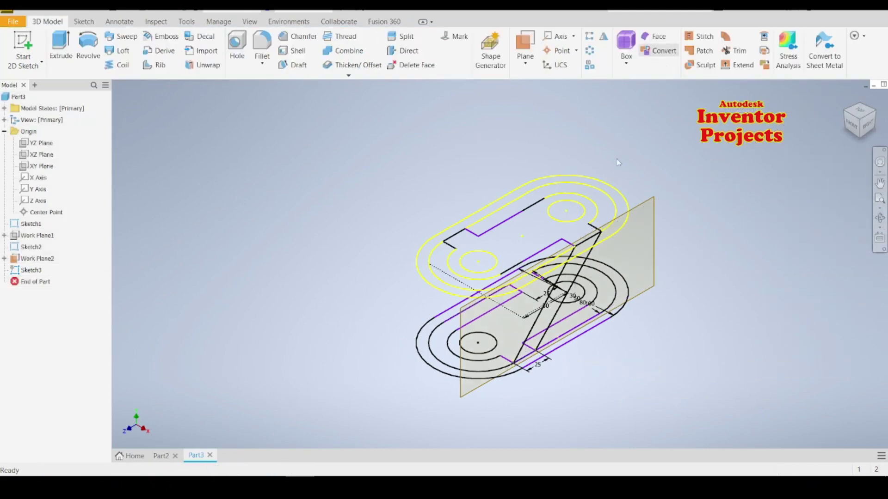
Step: Hide the vertical Work Plane2 and rotate the view with the ViewCube
left_click(653, 201)
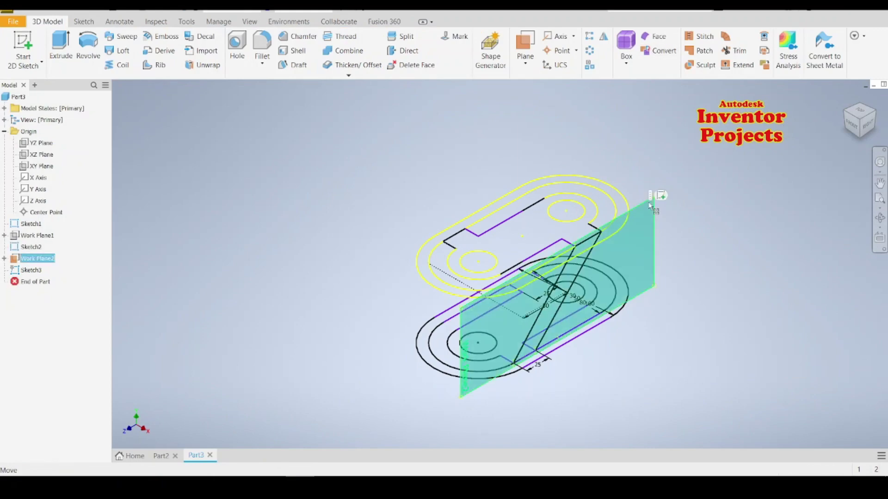
right_click(651, 204)
left_click(673, 221)
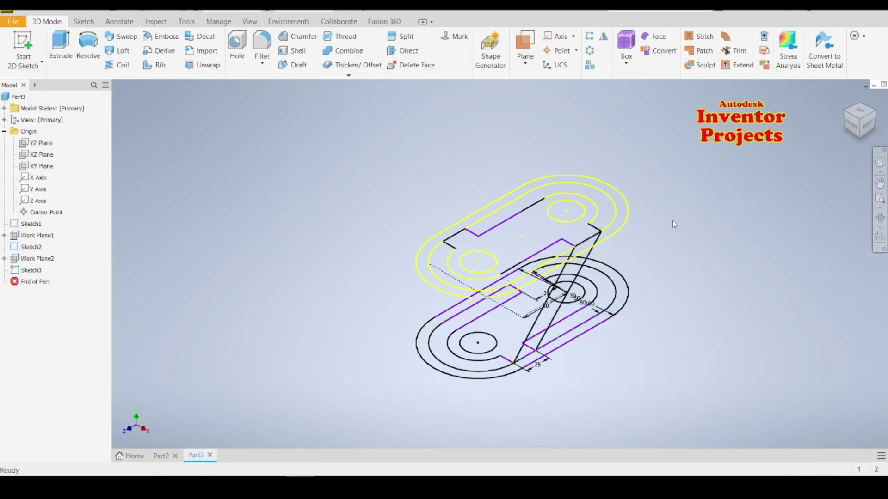
left_click(847, 114)
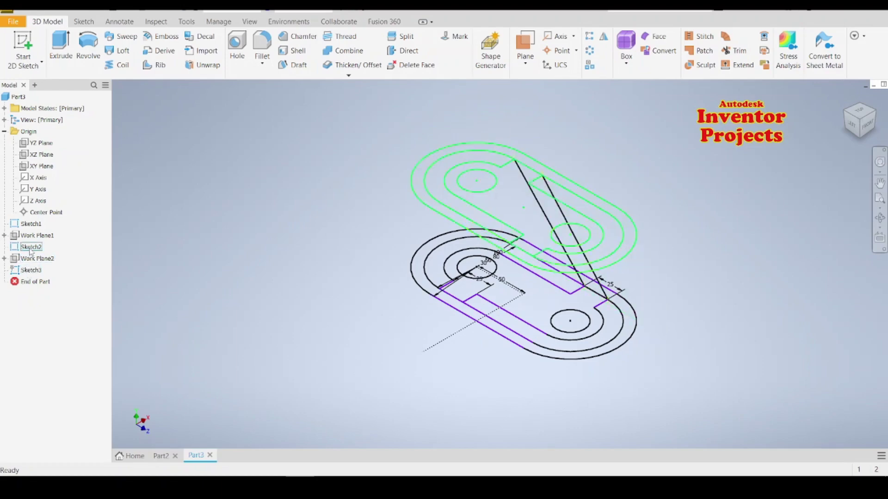
Step: Turn off Dimension Visibility for Sketch1
left_click(31, 223)
right_click(33, 225)
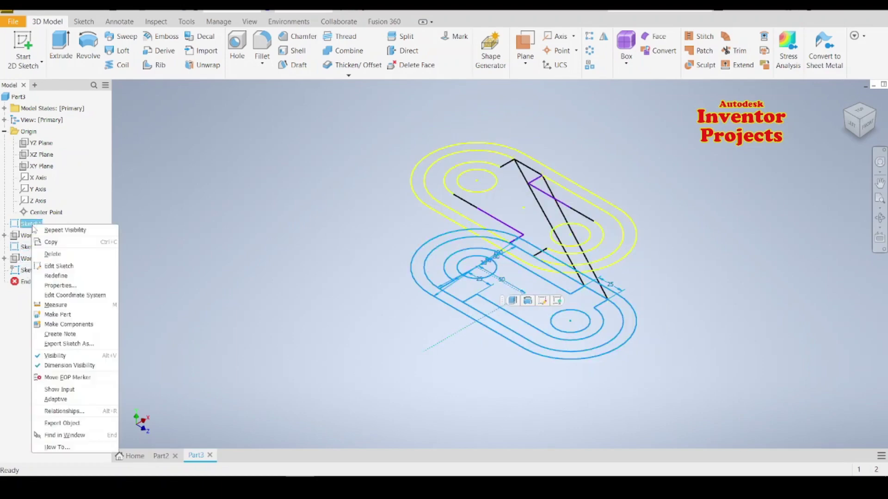
left_click(73, 364)
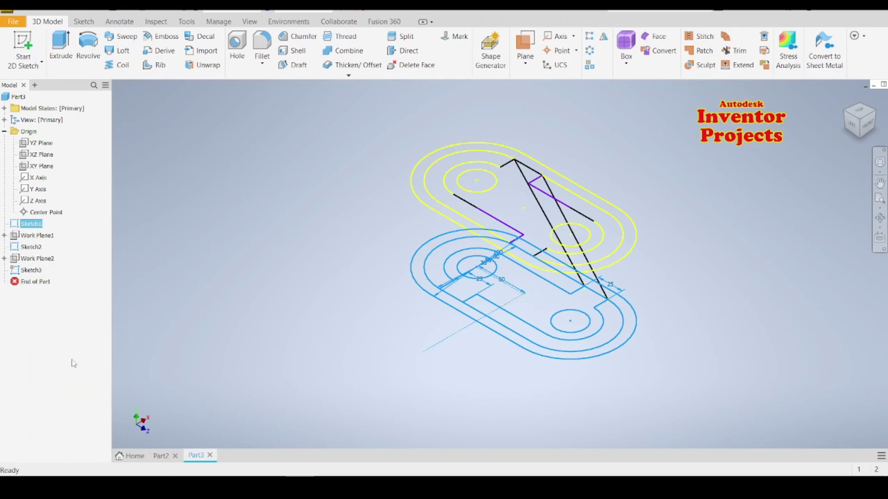
left_click(336, 349)
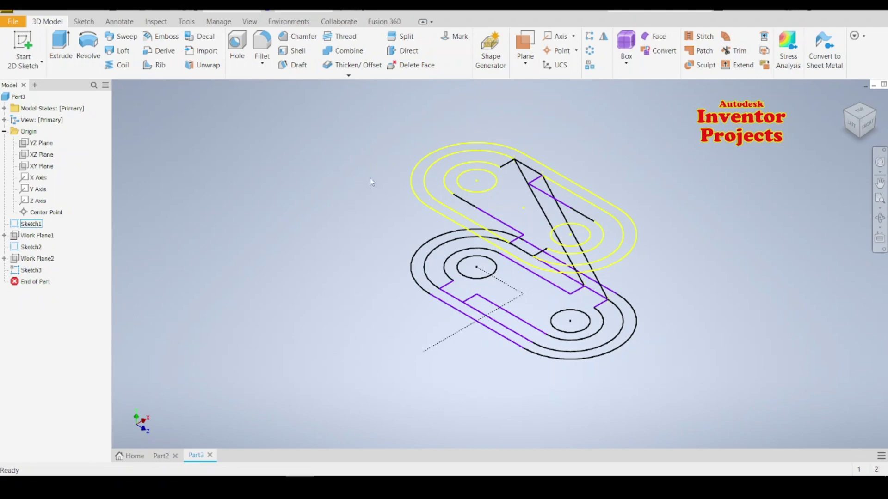
Step: Create Work Plane3 parallel to the YZ Plane through a model point, viewed from the side
left_click(525, 45)
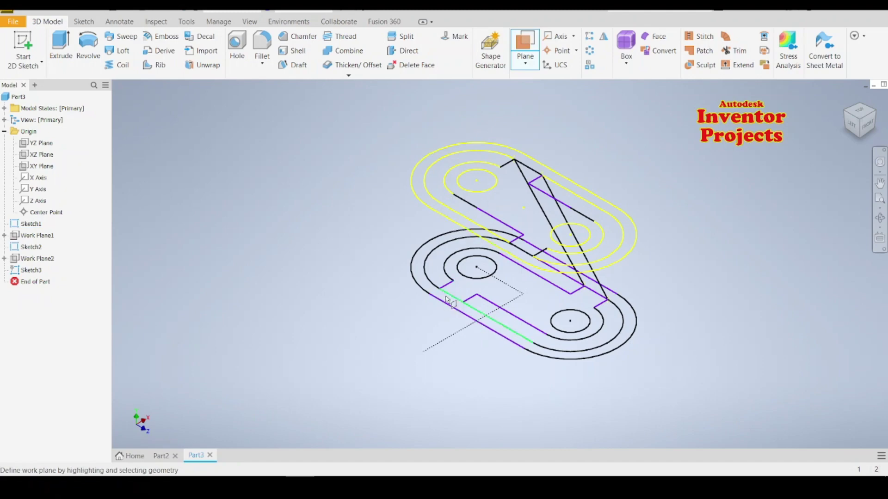
left_click(32, 145)
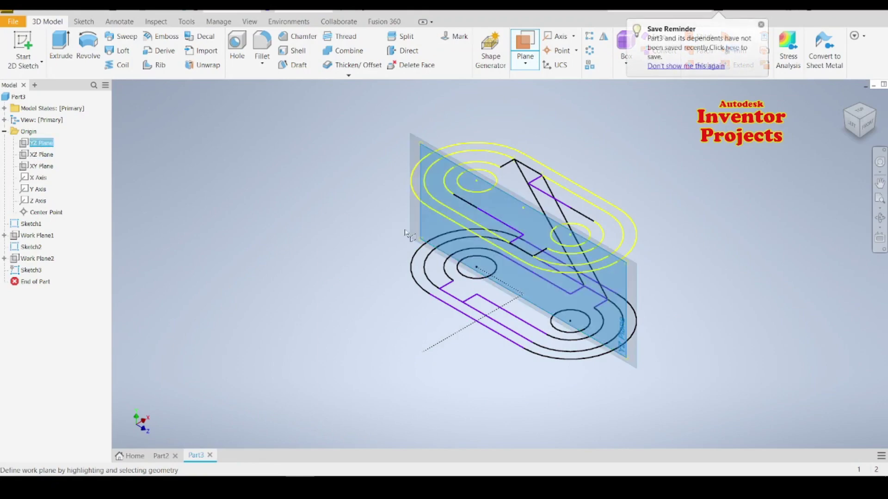
left_click(511, 244)
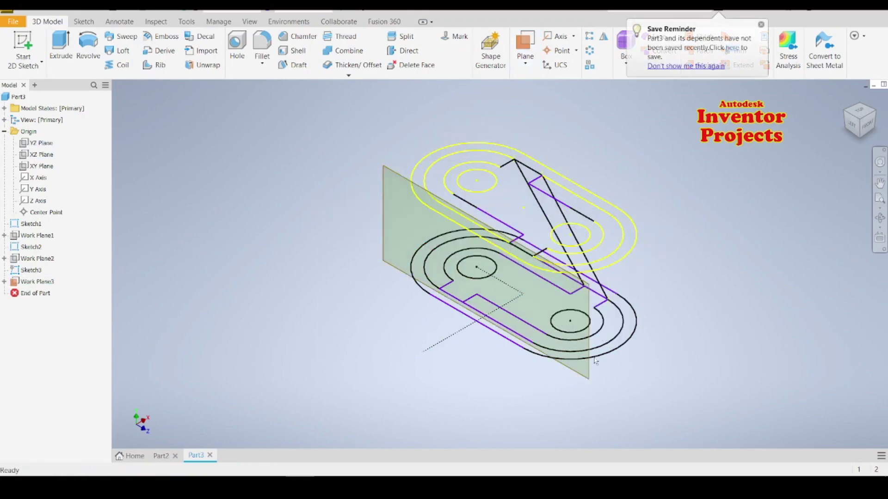
left_click(597, 375)
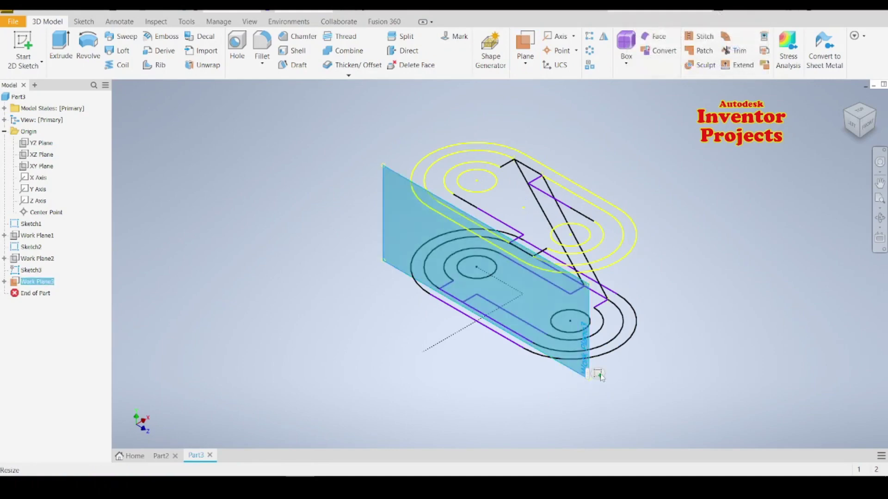
left_click(855, 119)
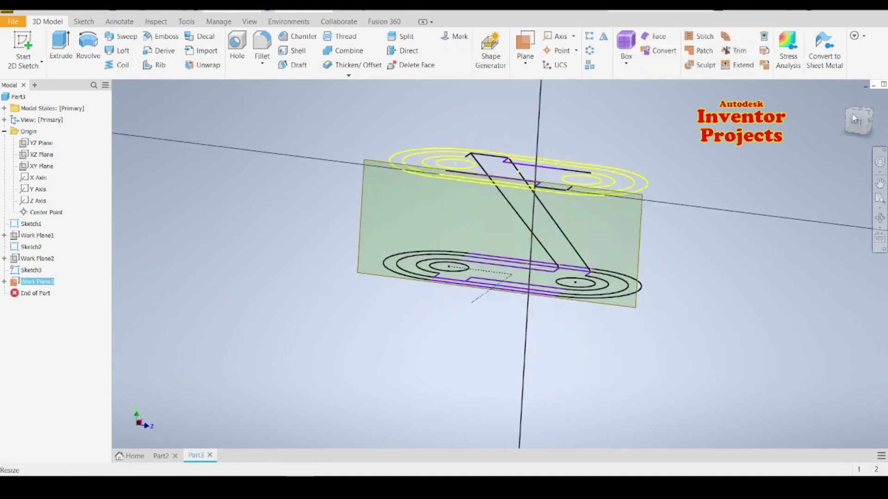
Step: On the work plane sketch, project the plate edges and draw a closed slanted web outline between the plates
key("s")
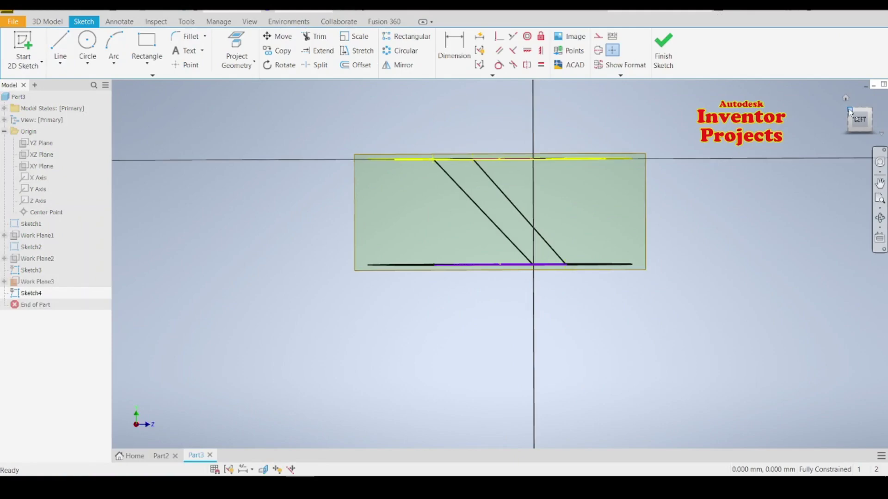
left_click(849, 109)
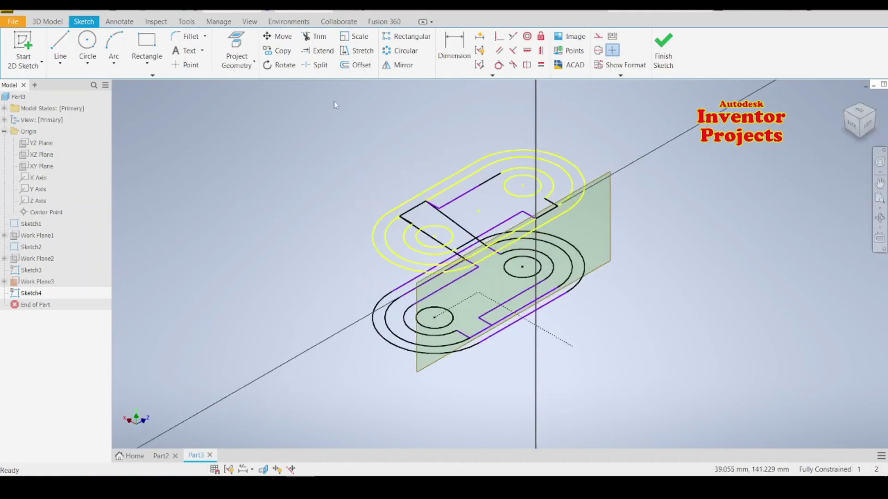
left_click(236, 47)
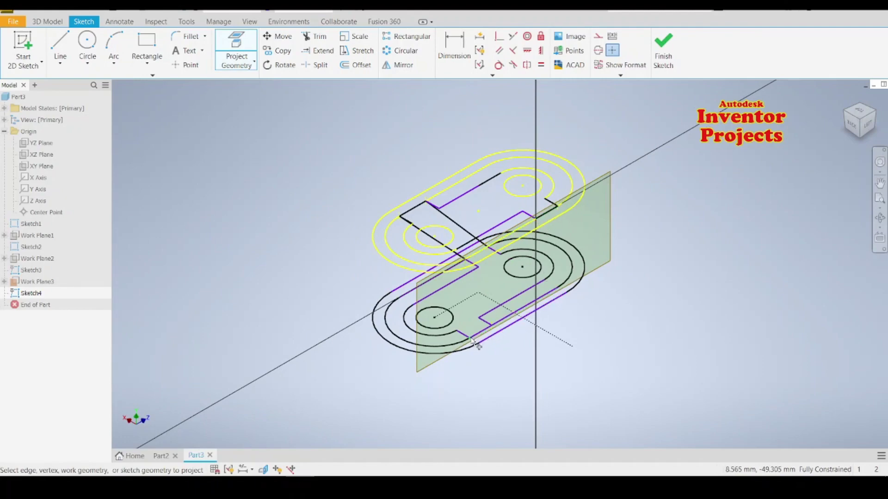
left_click(61, 44)
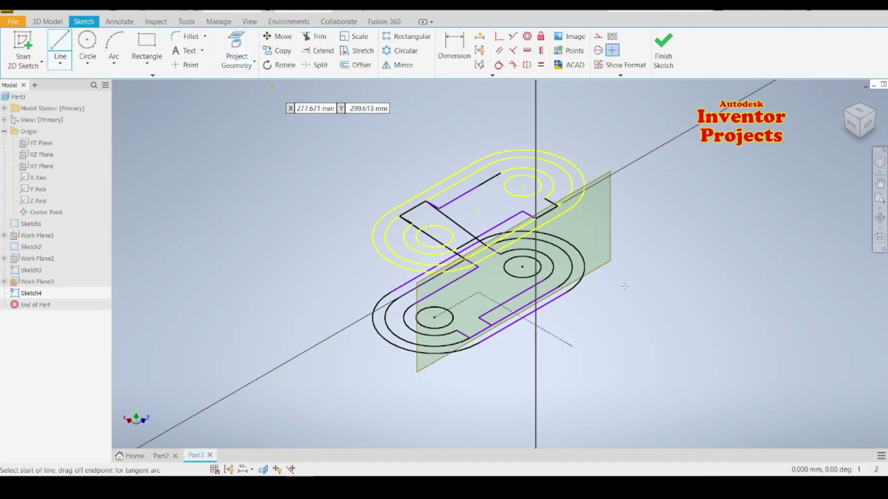
left_click(491, 324)
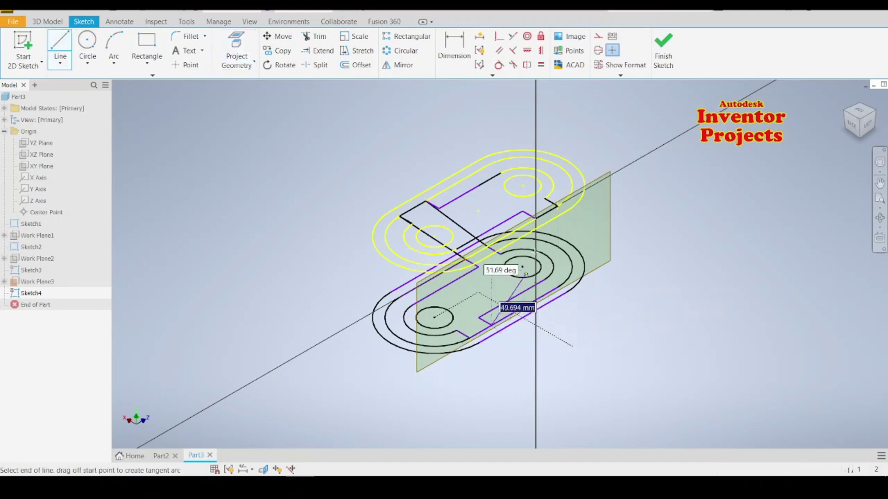
left_click(557, 205)
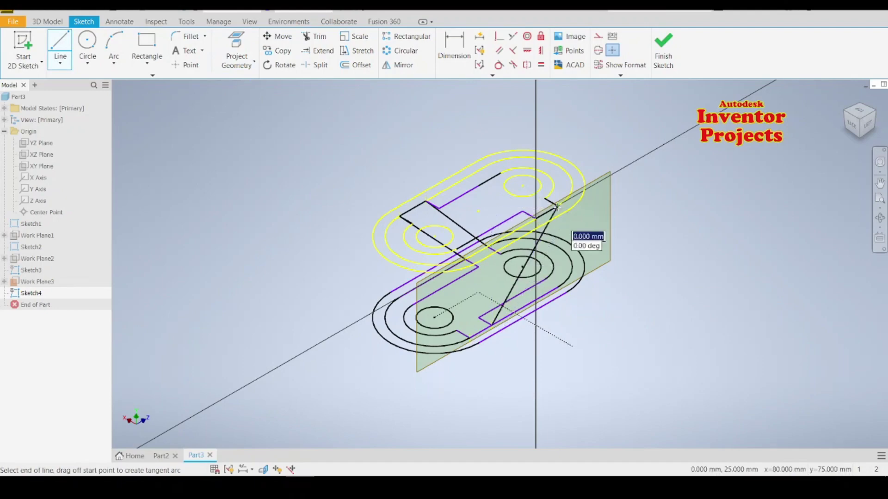
left_click(536, 217)
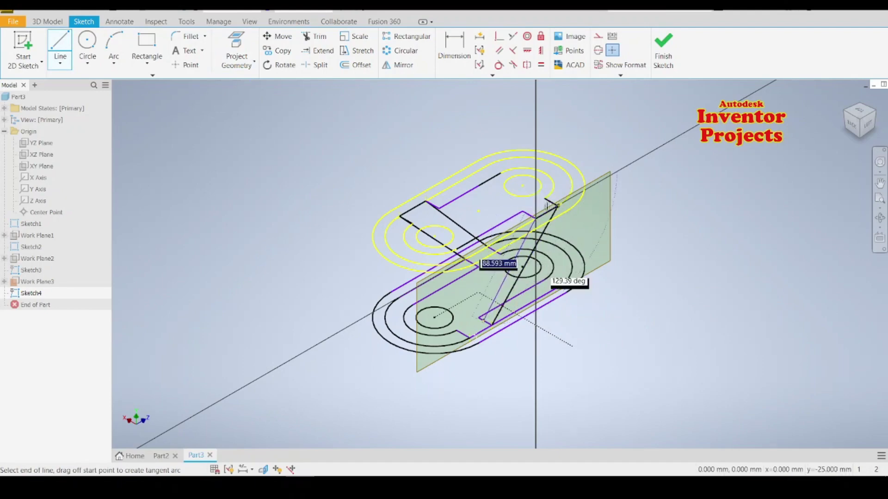
left_click(470, 338)
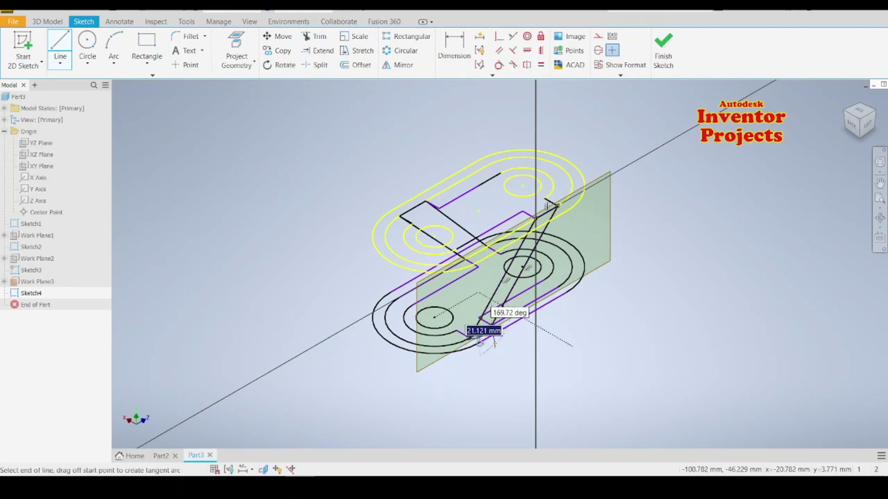
left_click(490, 328)
key("Escape")
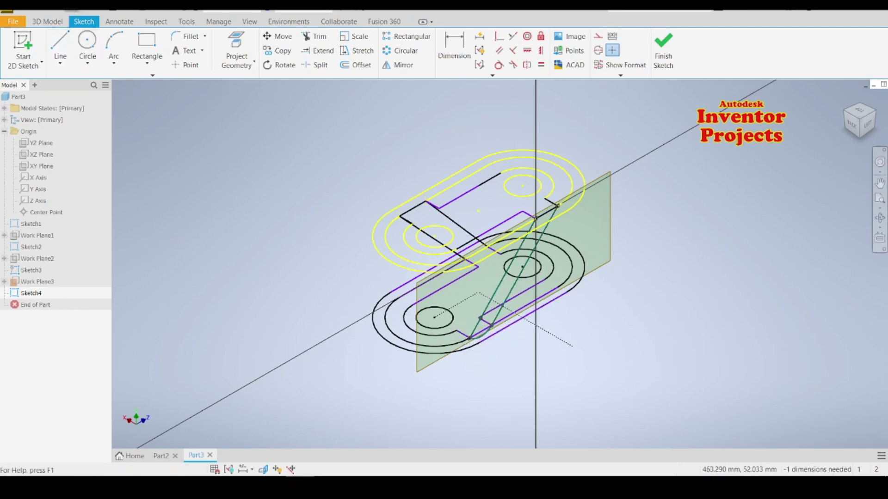
Step: Add a 25 mm line at the lower plate's edge and finish the sketch
left_click(65, 43)
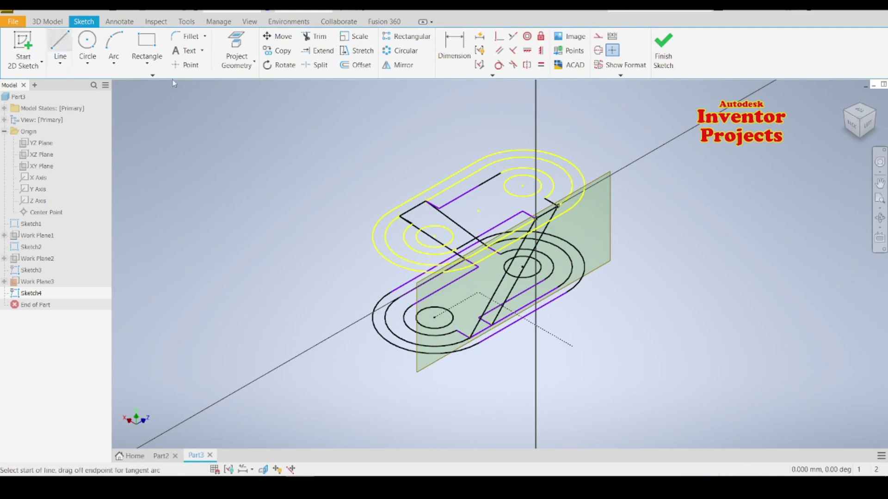
left_click(471, 339)
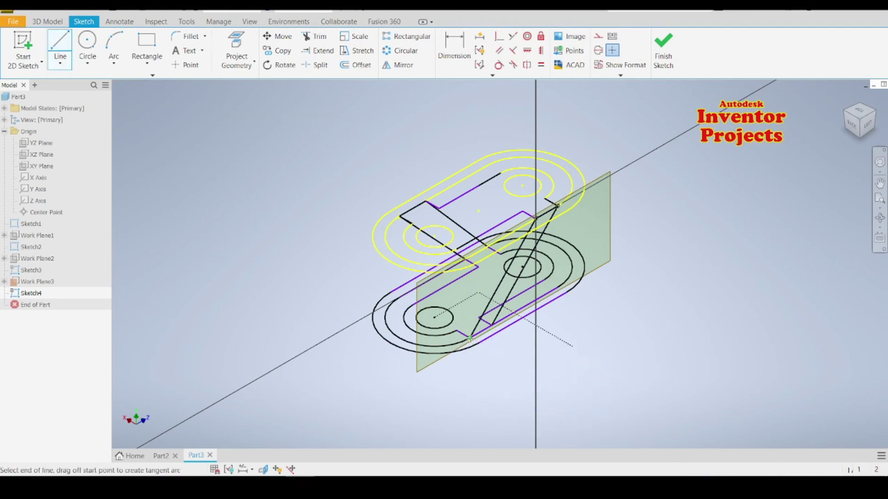
double_click(492, 326)
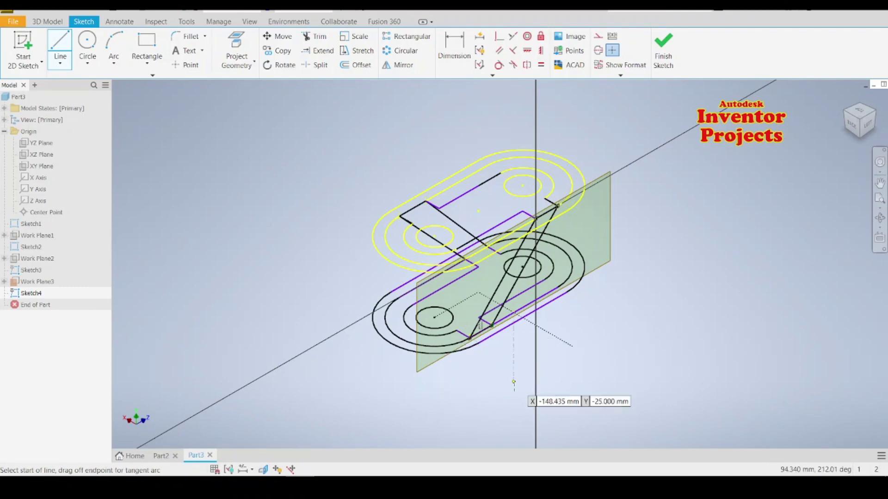
key("Escape")
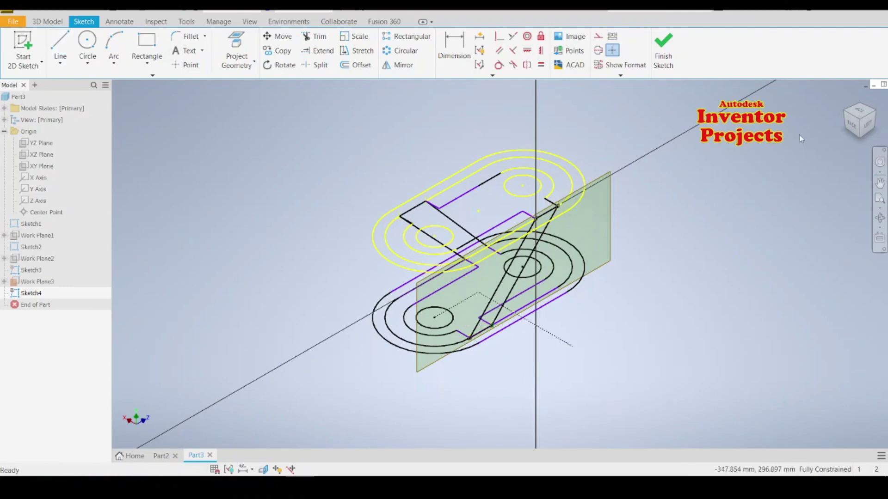
left_click(663, 68)
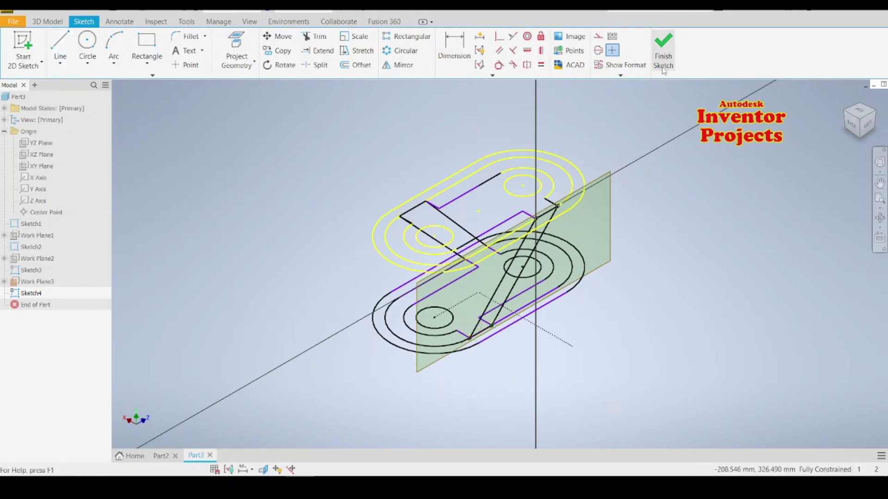
Step: Turn off Work Plane3 visibility and begin an Extrude of the Sketch1 plate at 10 mm
left_click(612, 178)
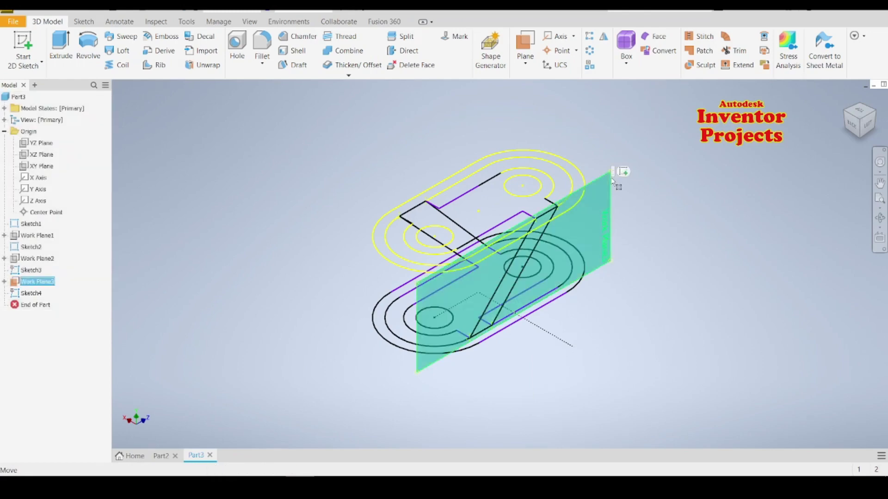
right_click(612, 181)
left_click(635, 193)
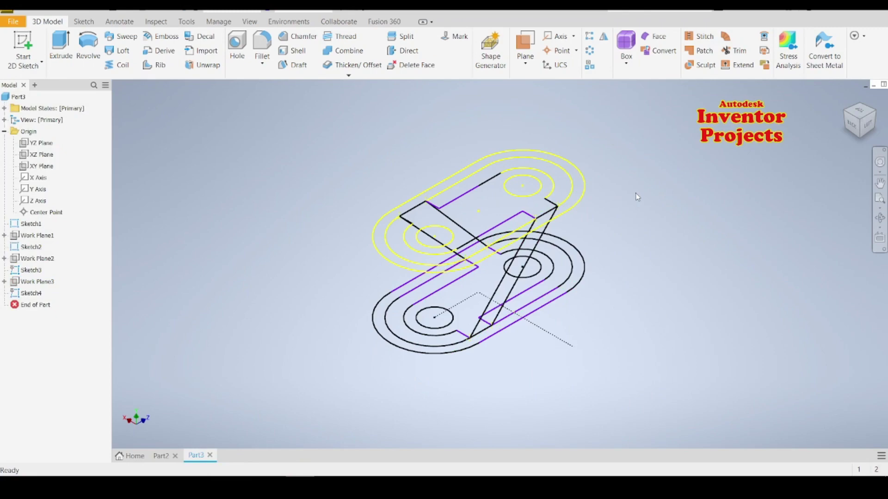
left_click(62, 44)
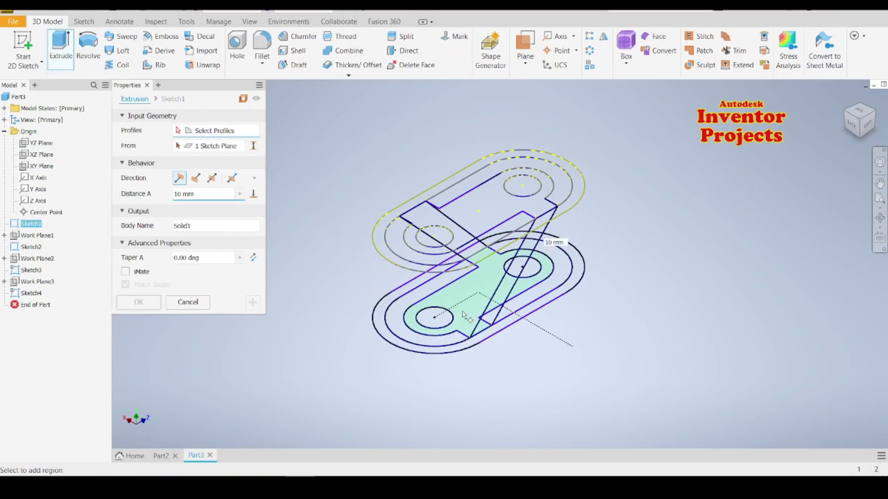
Step: Extrude the lower plate's inner region, ring and remaining outline 15 mm thick
left_click(464, 317)
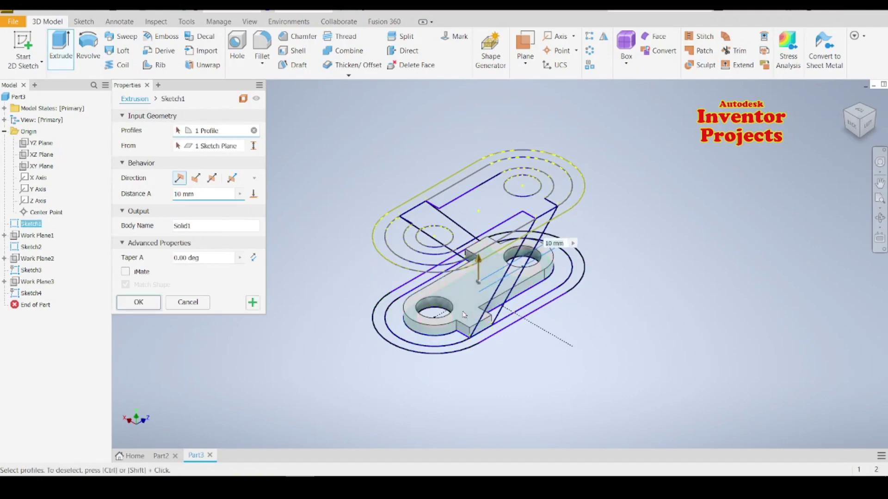
left_click(509, 320)
left_click(524, 313)
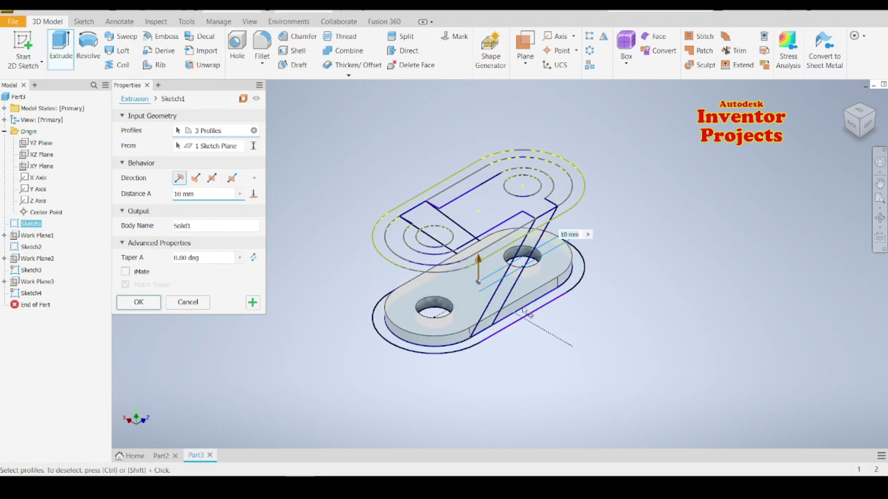
left_click(524, 316)
type("15")
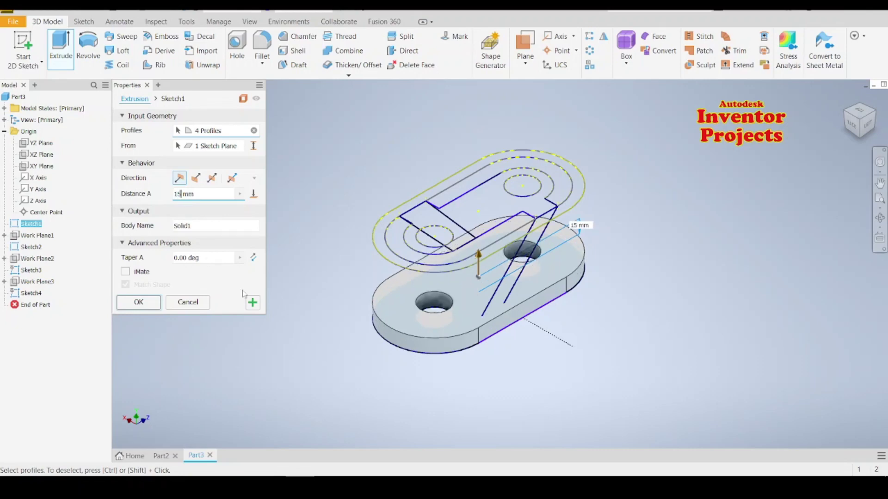
left_click(251, 301)
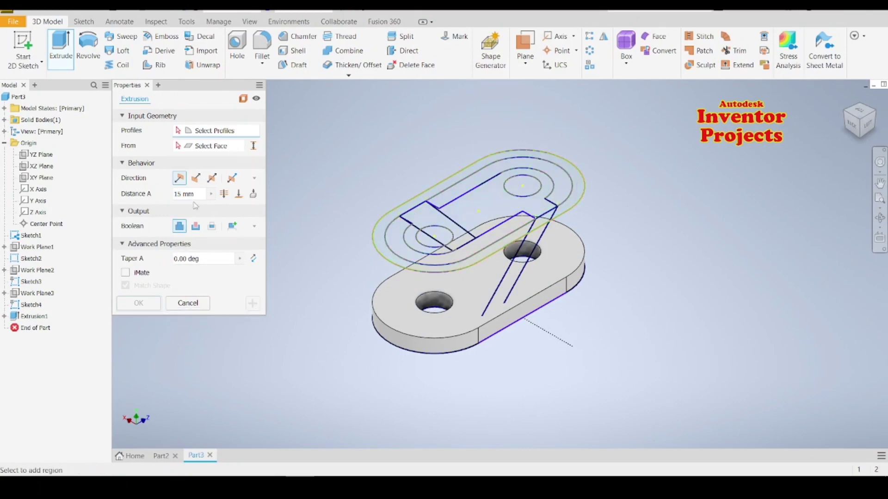
Step: Extrude the Sketch2 outer ring and slotted inner region 10 mm for the upper plate
left_click(178, 194)
type("10")
left_click(580, 186)
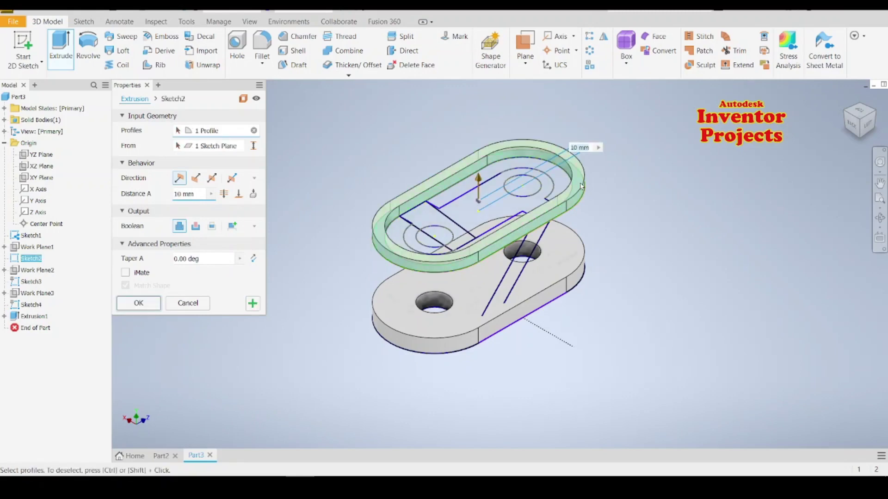
left_click(489, 202)
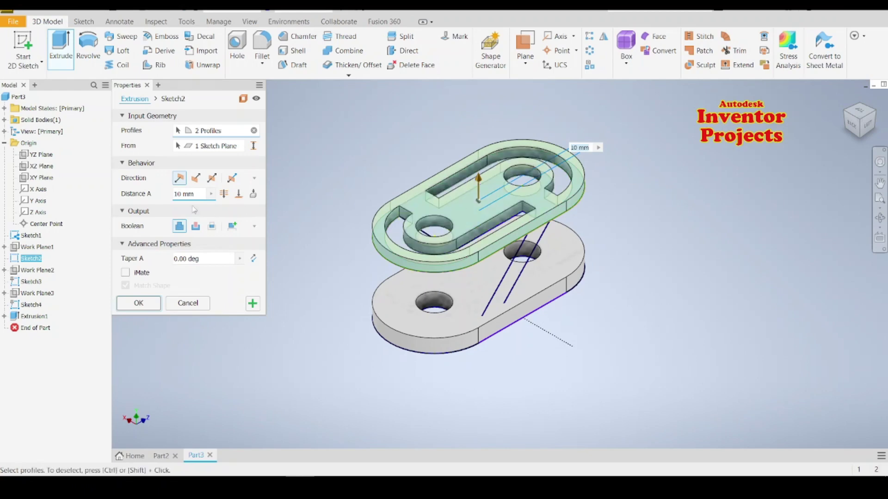
left_click(253, 303)
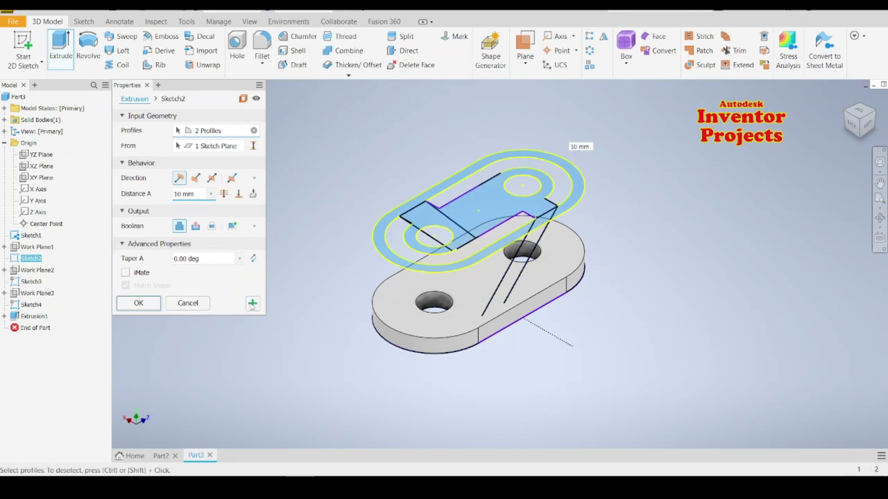
Step: Extrude the Sketch4 slanted web profile 10 mm in the flipped direction
left_click(505, 296)
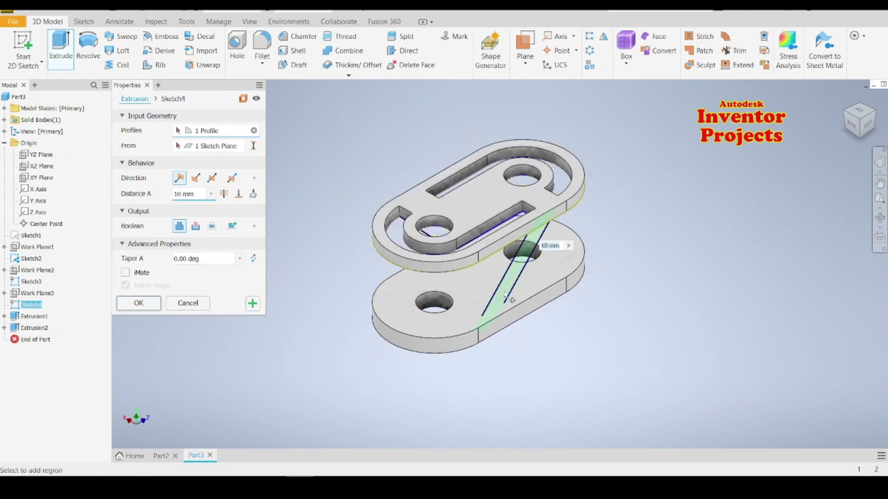
left_click(195, 179)
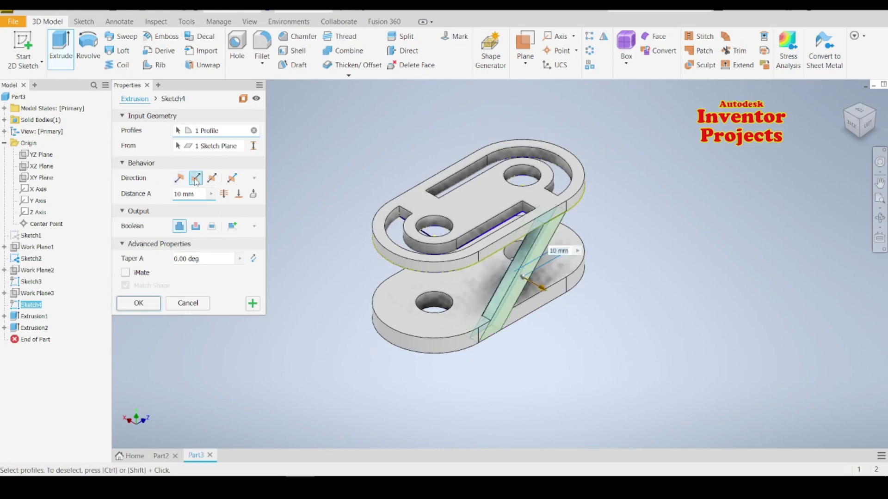
left_click(252, 303)
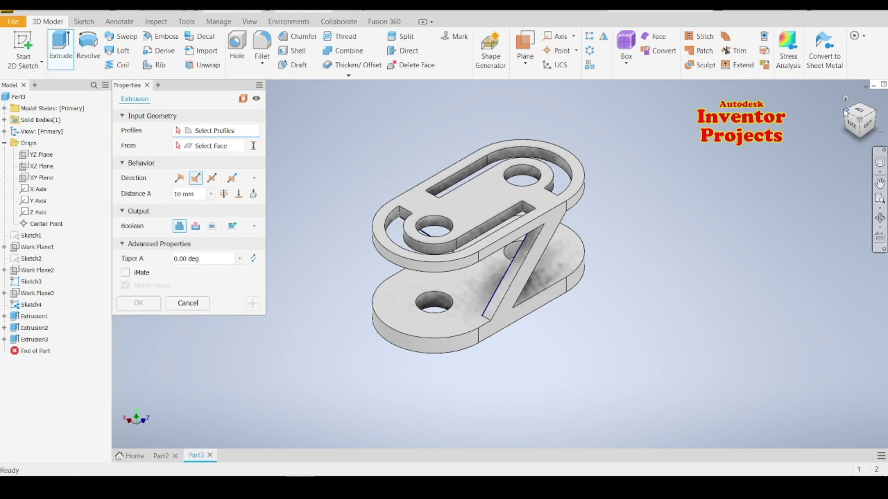
Step: Extrude the Sketch3 slanted web profile 10 mm in the default direction
left_click_drag(846, 112, 845, 113)
left_click(845, 114)
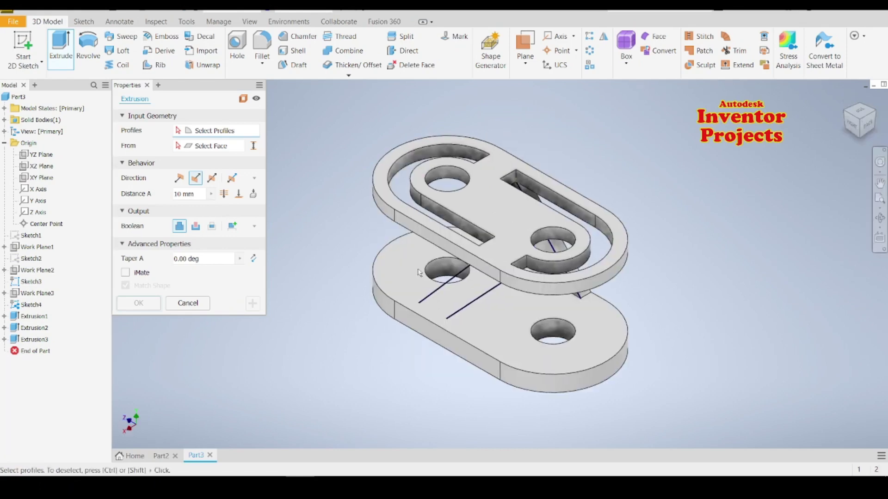
left_click(444, 298)
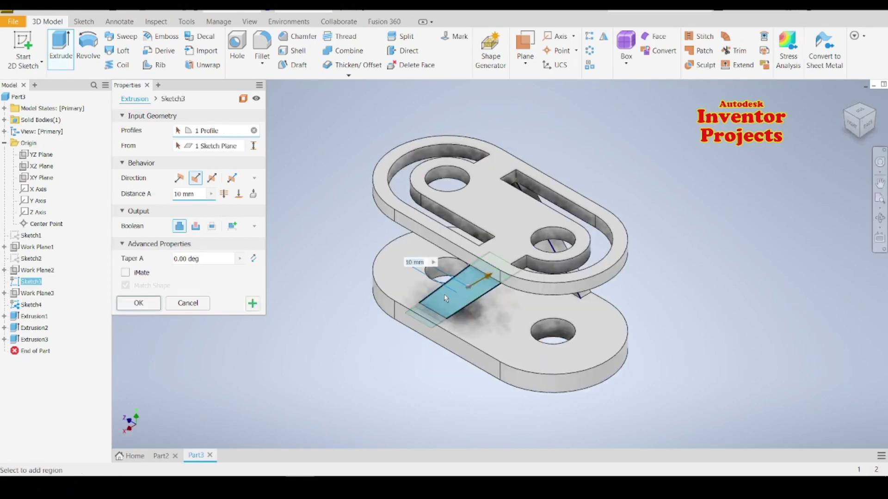
left_click(180, 180)
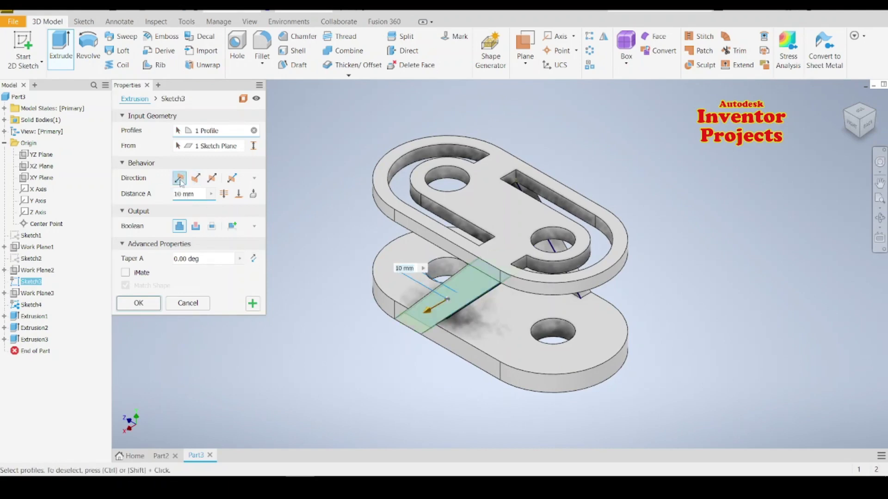
left_click(138, 304)
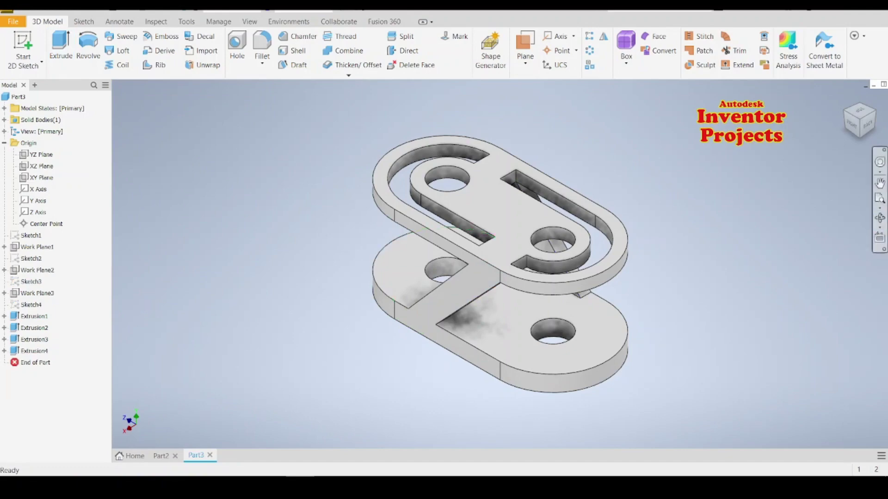
Step: Check the right-side view, return Home, and start Sketch5 on the YZ Plane
mouse_move(859, 120)
left_click(853, 126)
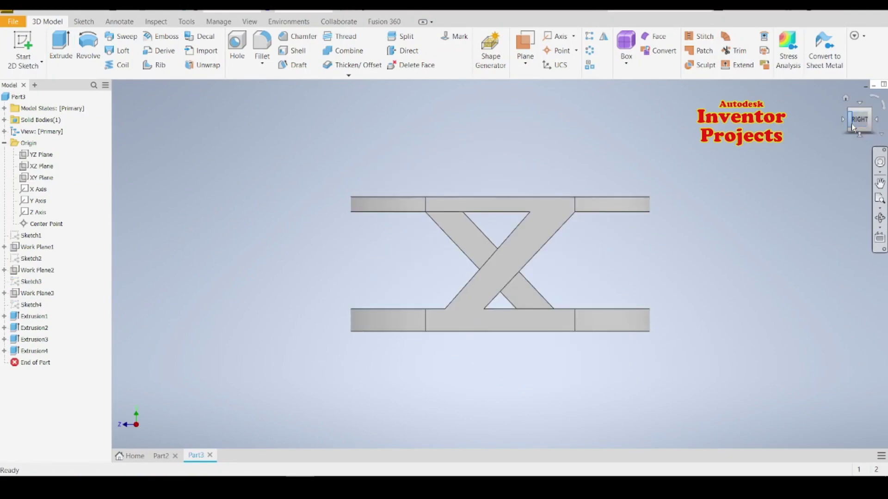
left_click(844, 99)
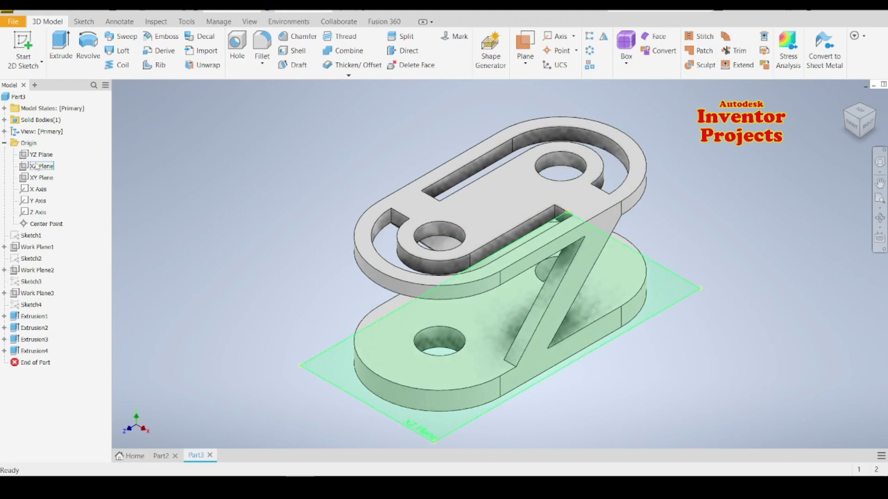
left_click(39, 156)
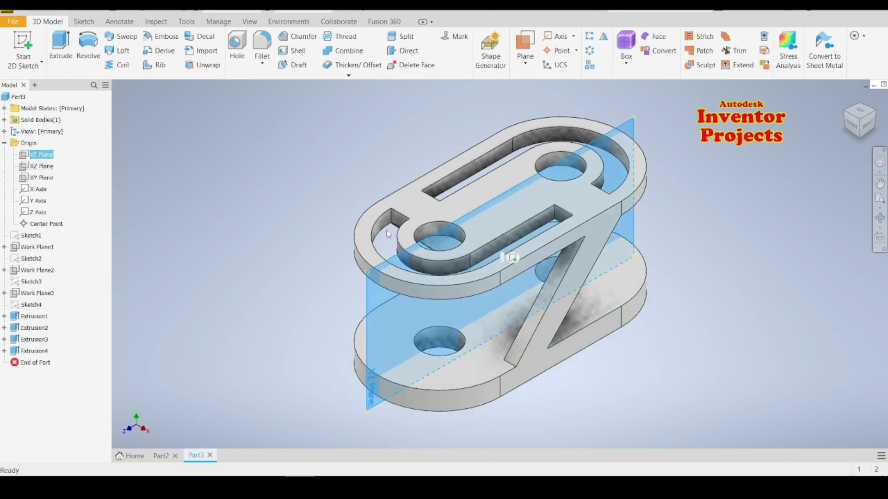
left_click(511, 258)
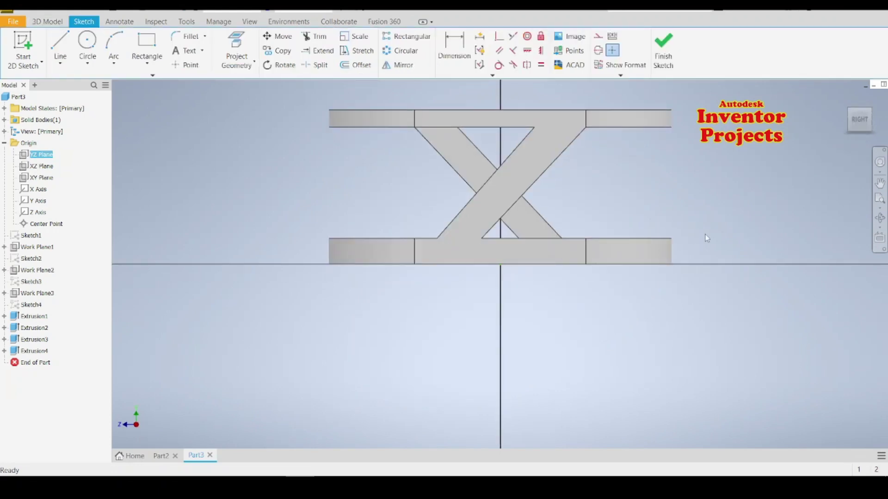
Step: Recentre the side view and slice the graphics at the sketch plane with F7
left_click(879, 183)
left_click_drag(689, 156, 650, 228)
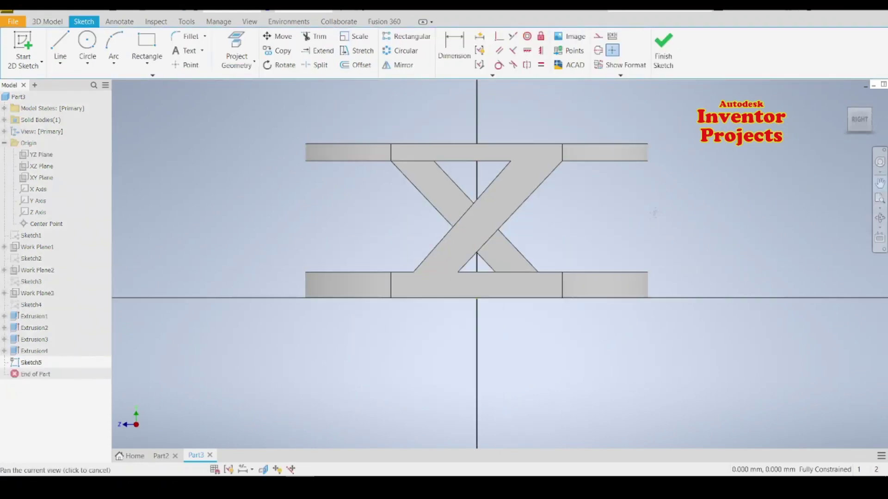
key("Escape")
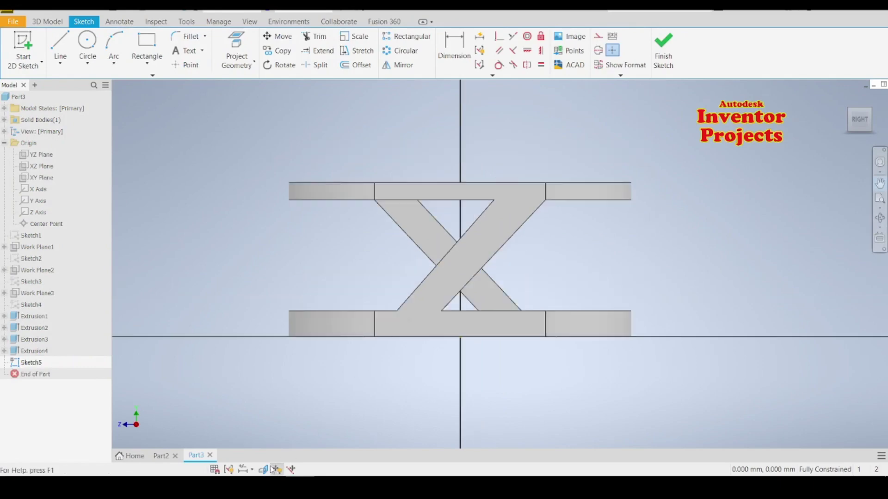
key("F7")
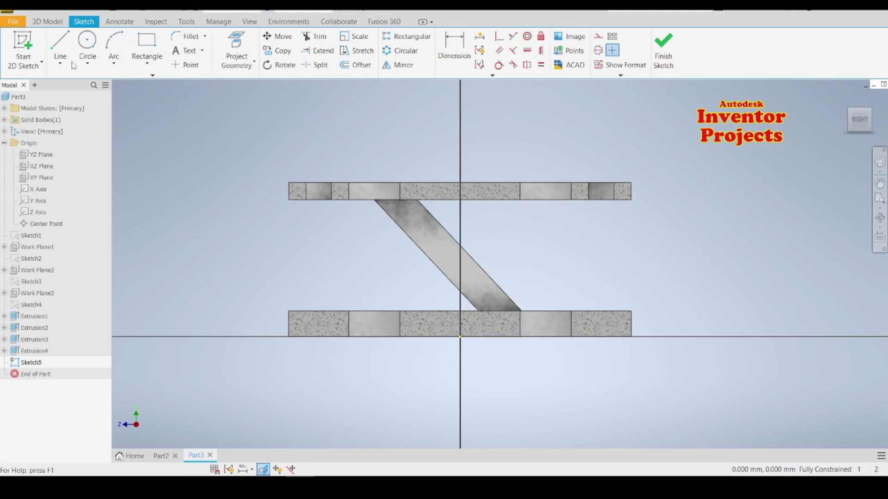
Step: Draw a line rising up-left from the top plate's right end and make it construction geometry
left_click(60, 41)
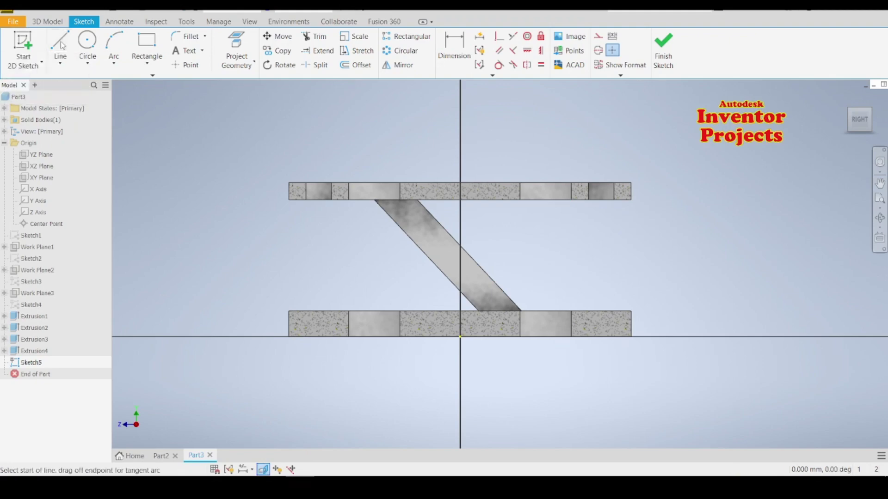
left_click(632, 182)
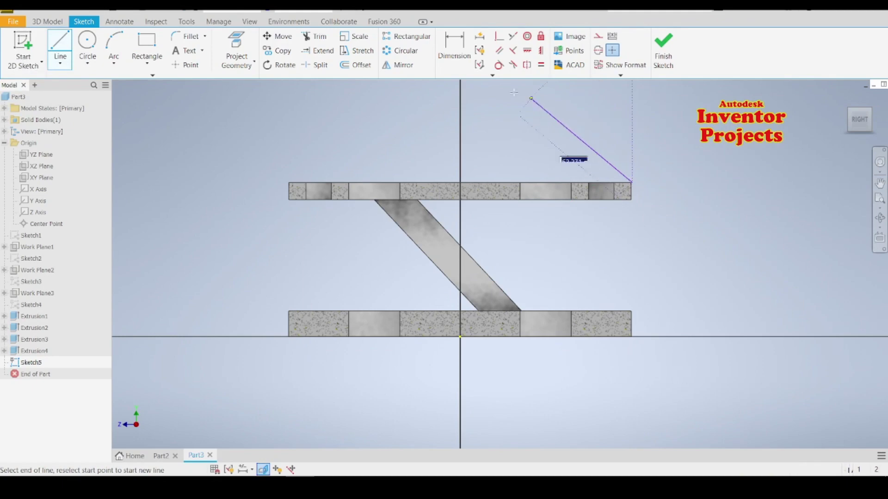
left_click(290, 96)
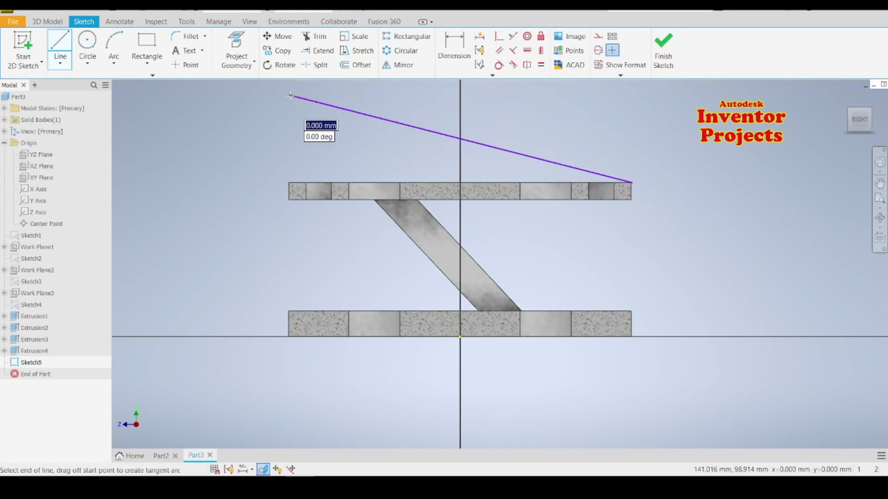
key("Escape")
right_click(325, 106)
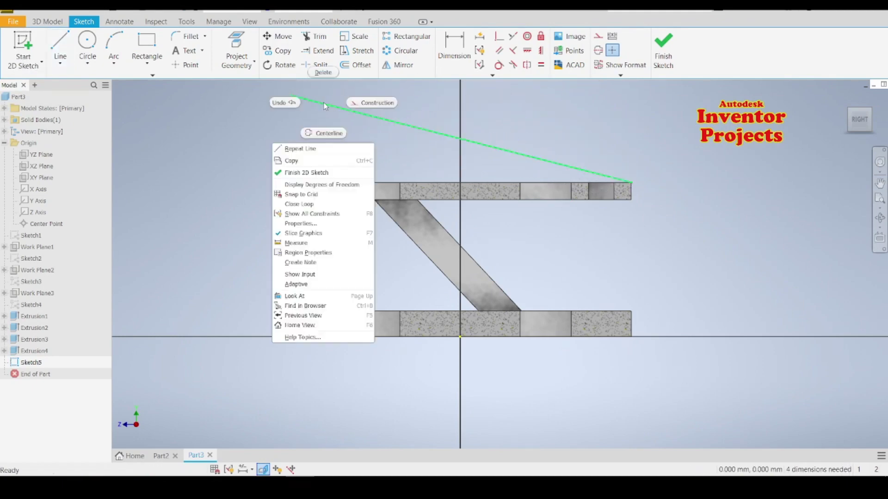
key("Escape")
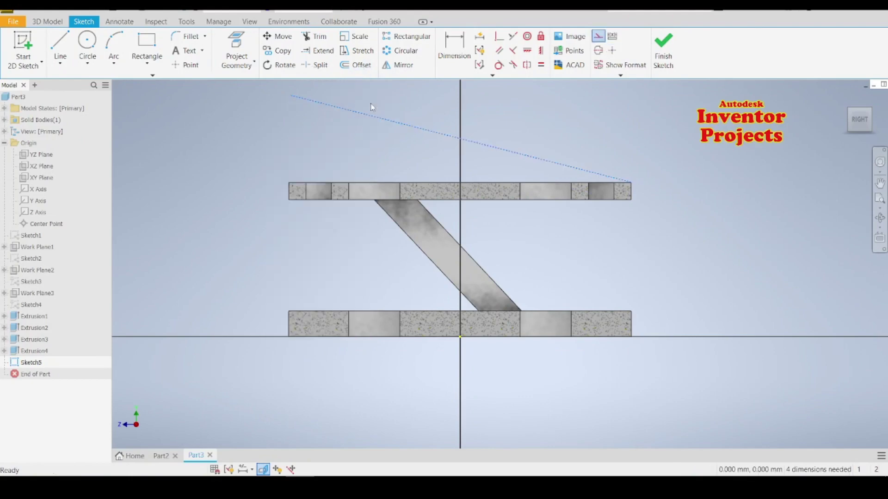
Step: Dimension the construction line against the top plate edge with a value of 10
left_click(454, 56)
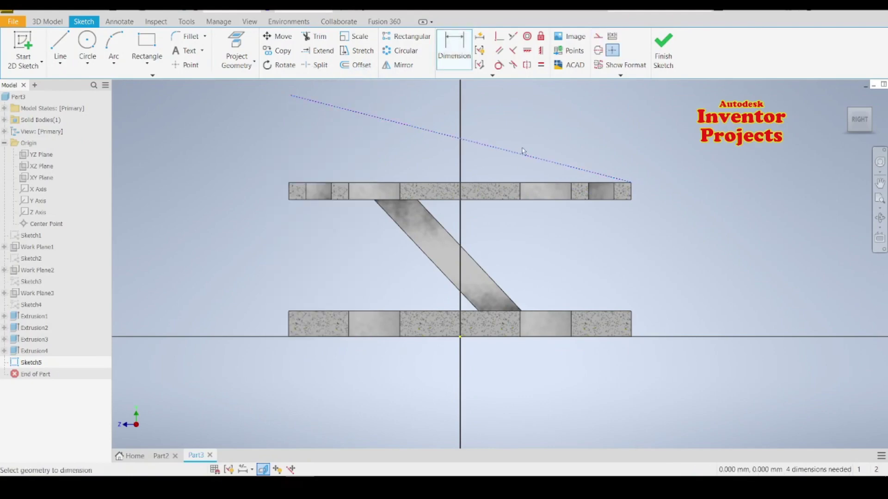
left_click(594, 183)
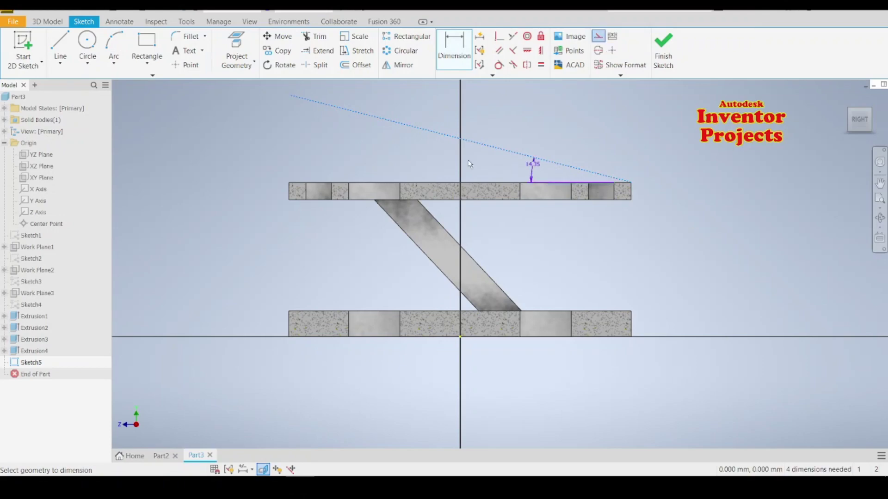
left_click(377, 149)
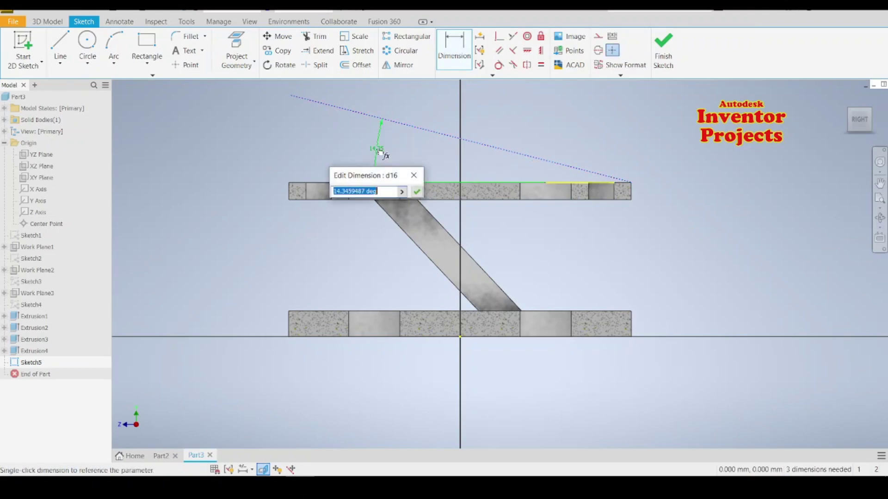
type("10")
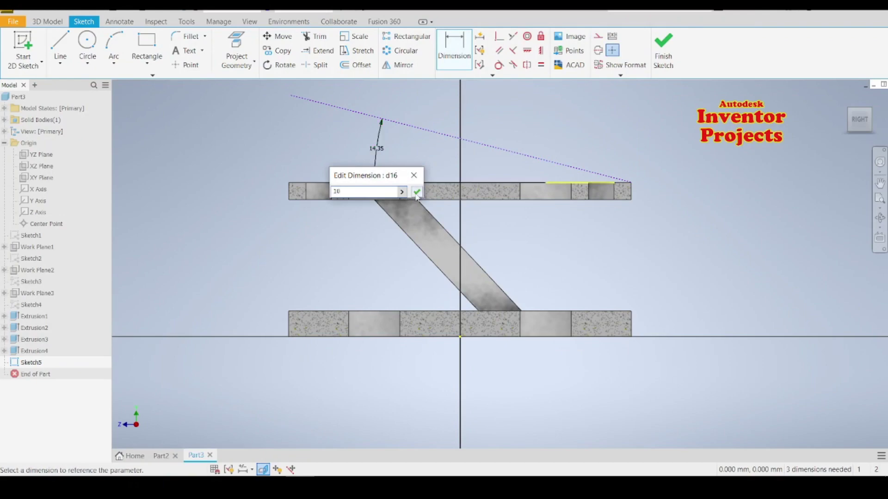
left_click(416, 193)
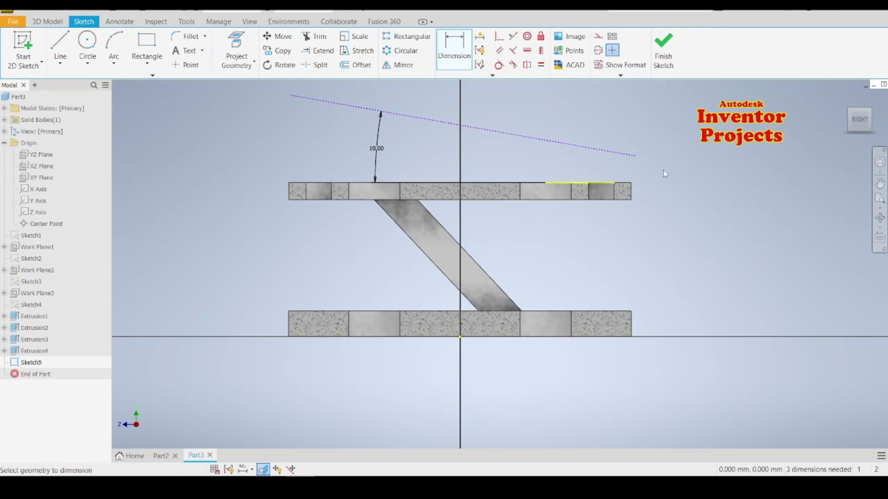
key("Escape")
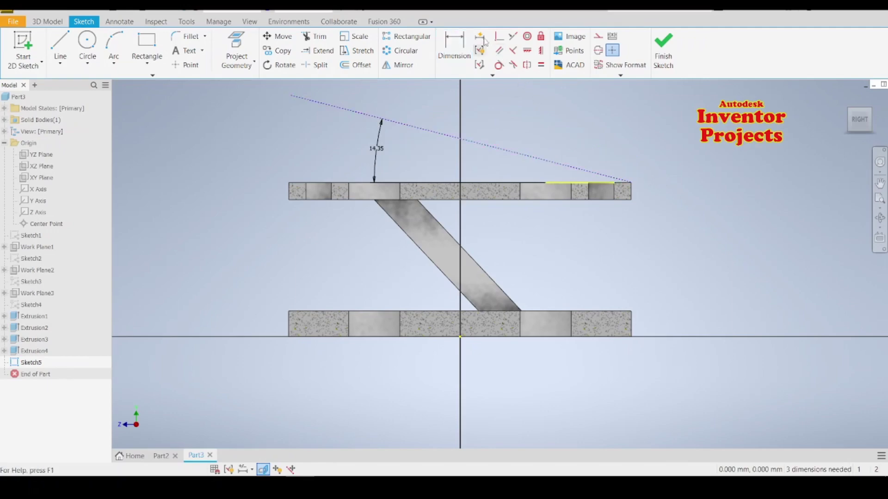
Step: Apply Perpendicular constraints and join the dashed line's end to the top edge's right endpoint
left_click(499, 36)
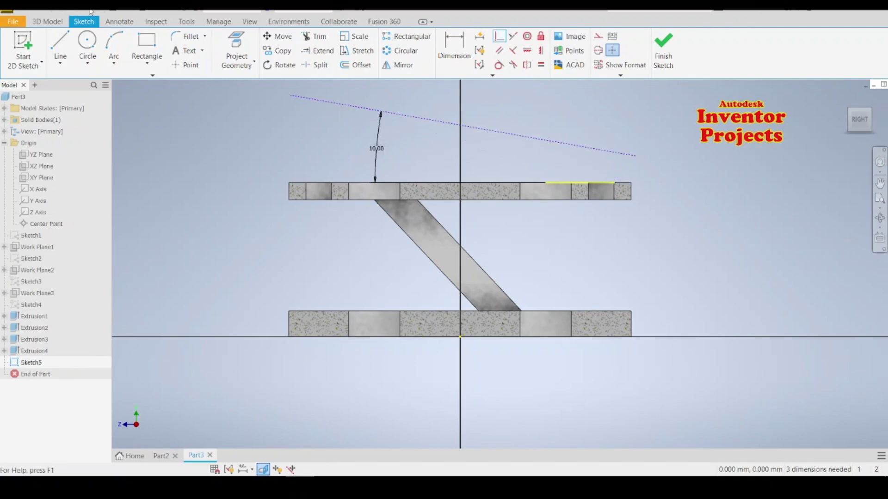
left_click(496, 39)
left_click(636, 157)
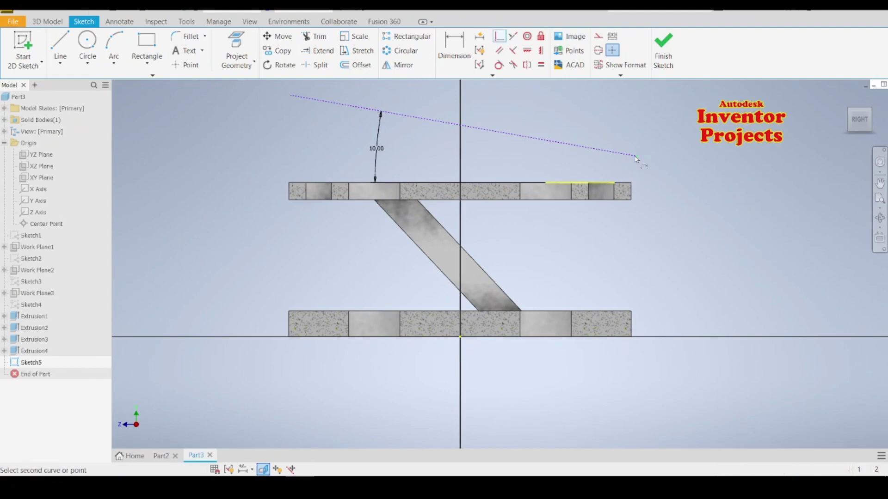
left_click(631, 183)
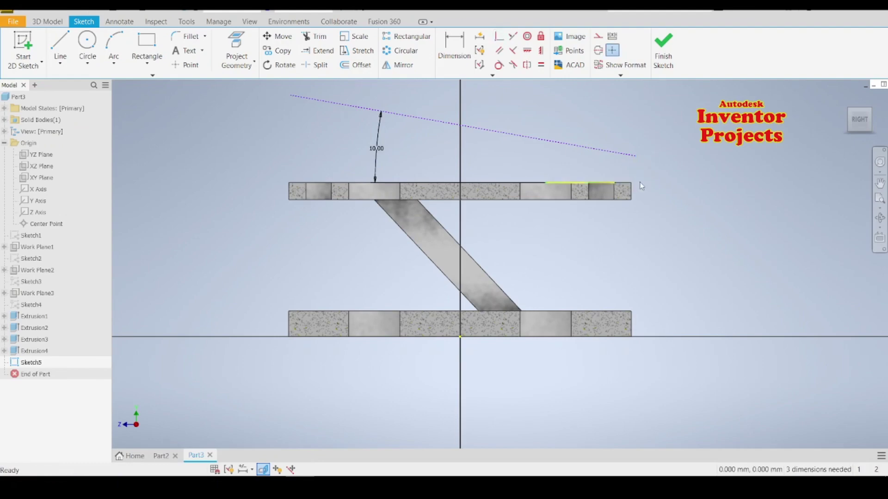
left_click(500, 39)
left_click(633, 184)
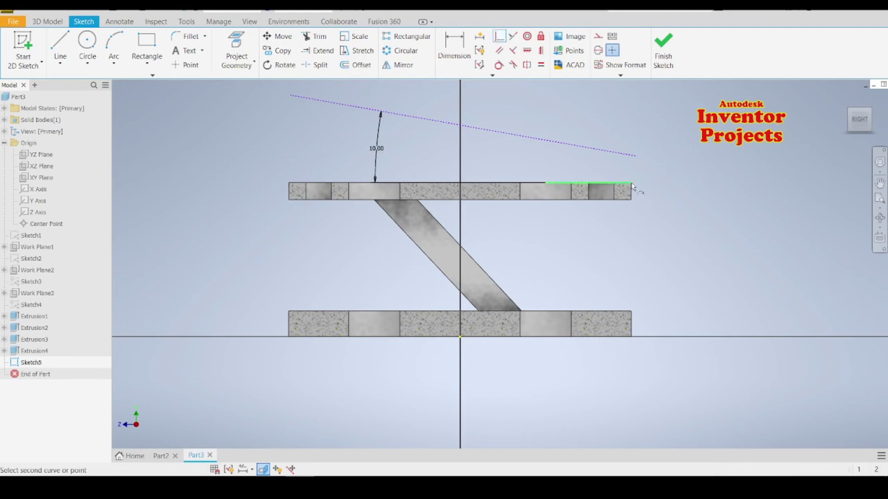
left_click(636, 159)
left_click_drag(636, 157, 787, 183)
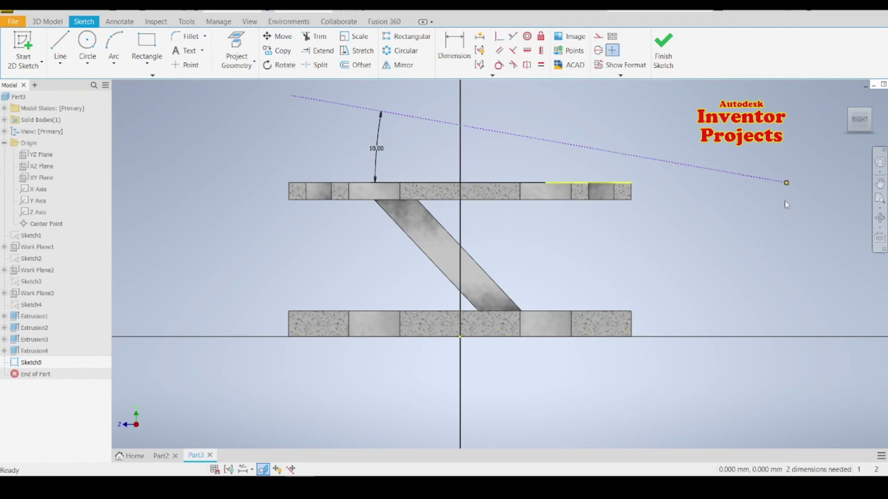
key("ctrl+z")
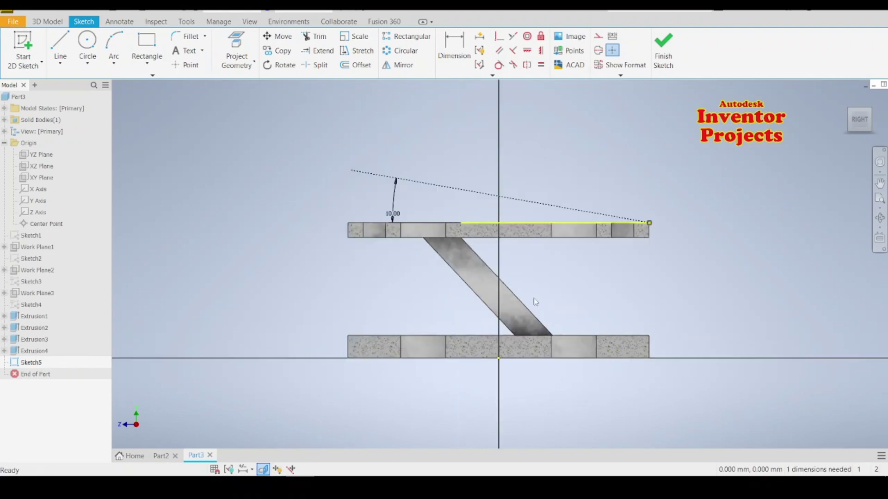
Step: Finish Sketch5 and create Work Plane4 at 90° through the sloped line
left_click(663, 59)
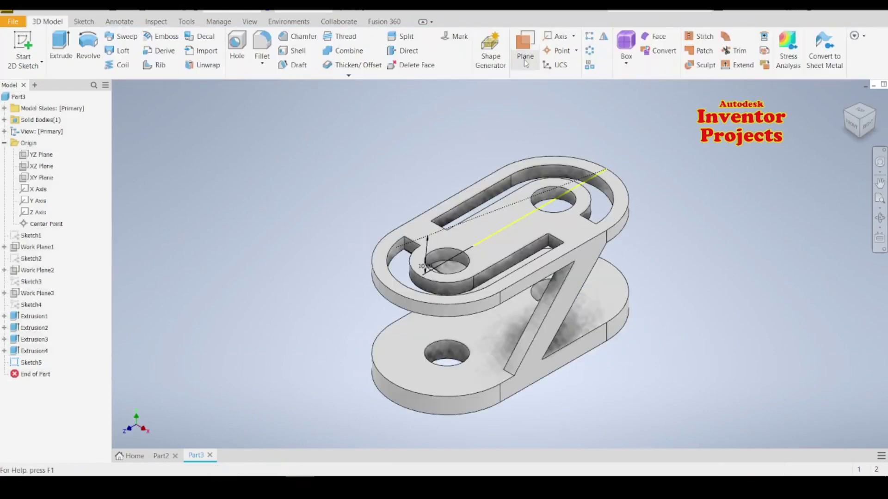
left_click(527, 45)
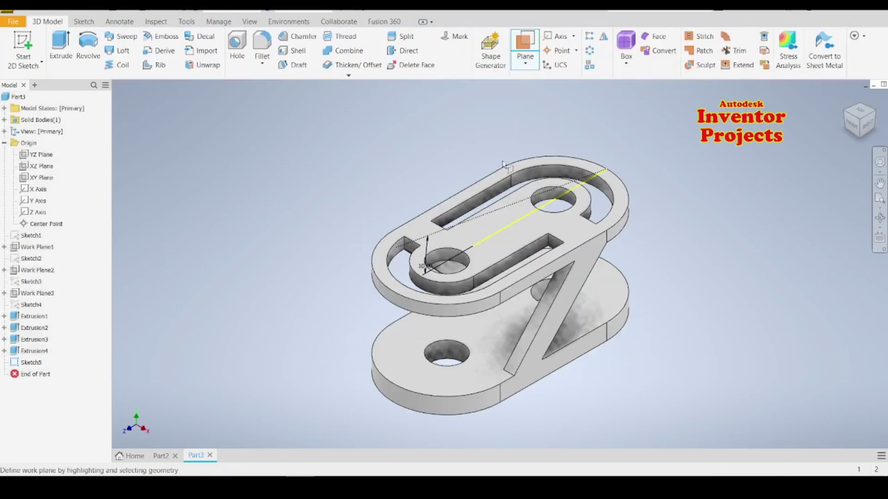
left_click(500, 219)
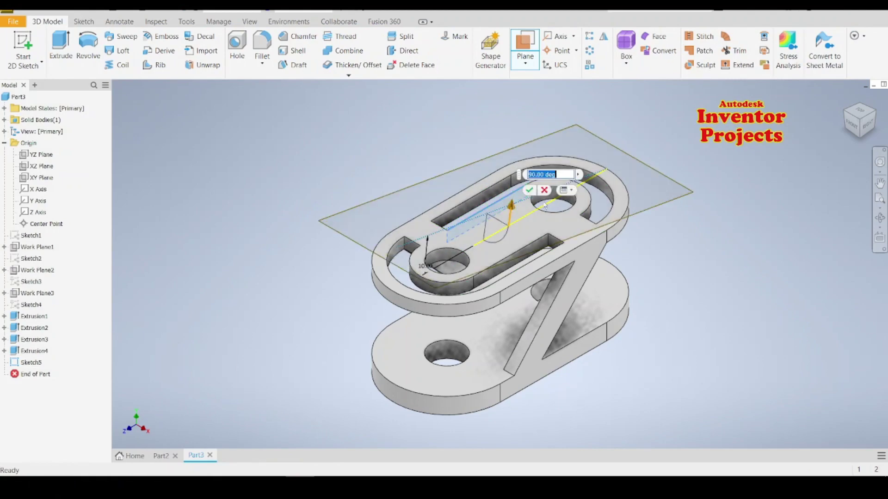
left_click(529, 190)
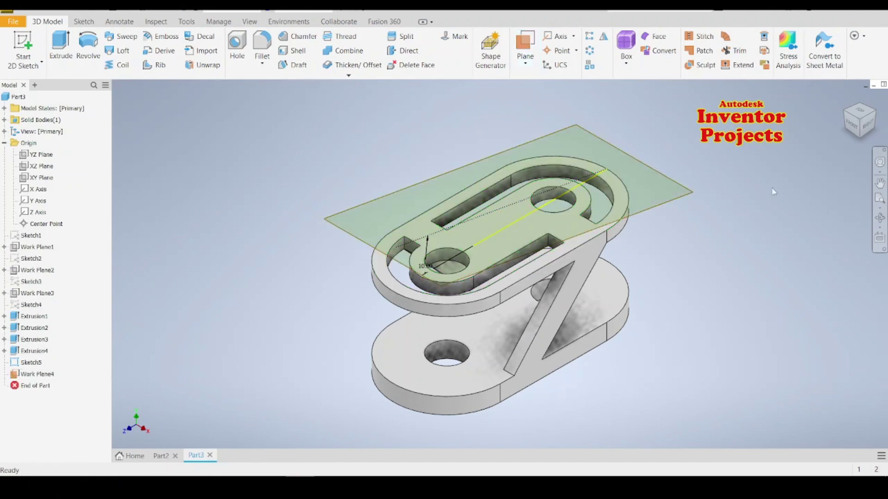
Step: Start Sketch6 on the new Work Plane4
left_click(680, 195)
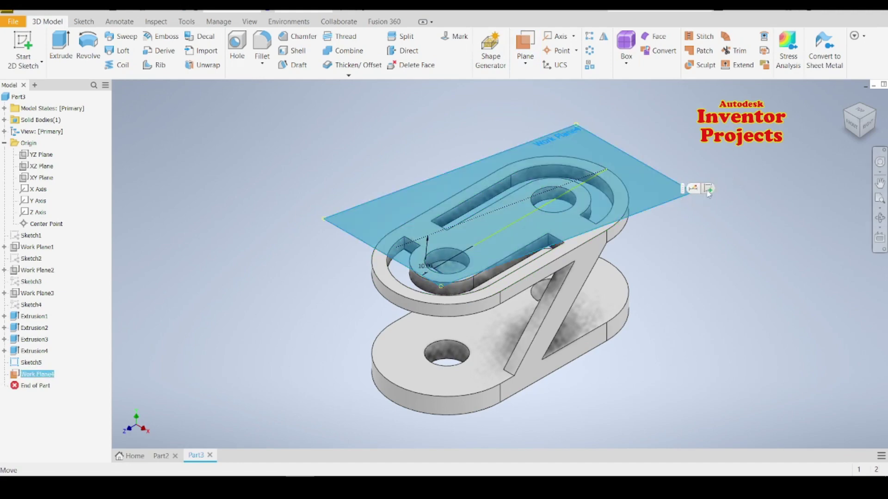
left_click(708, 190)
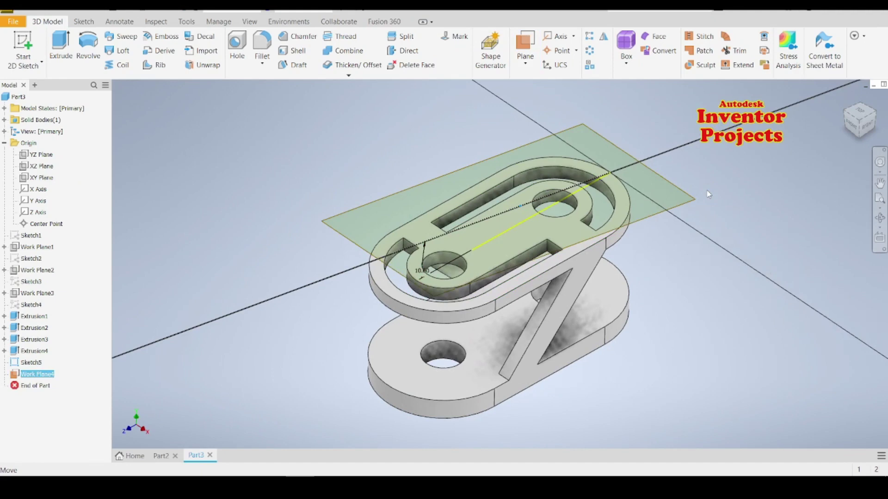
left_click(708, 194)
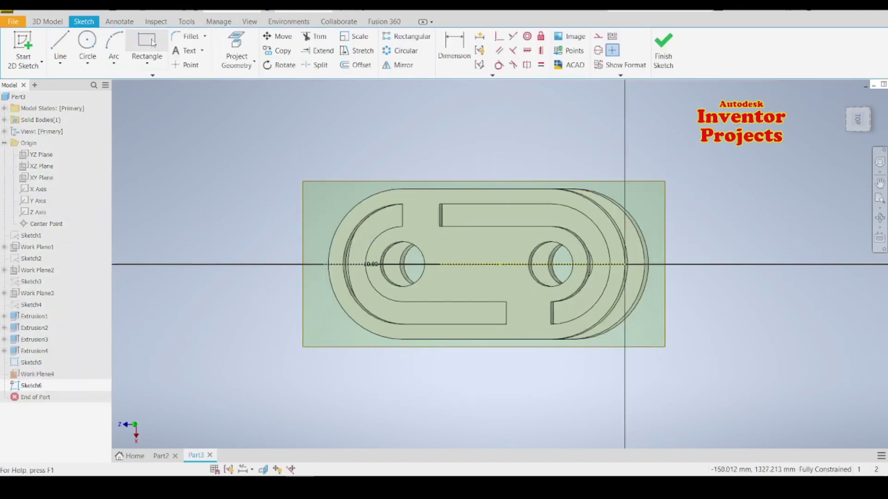
Step: Project the top plate's outer arcs and edges plus its inner slot edges and right arc
left_click(236, 51)
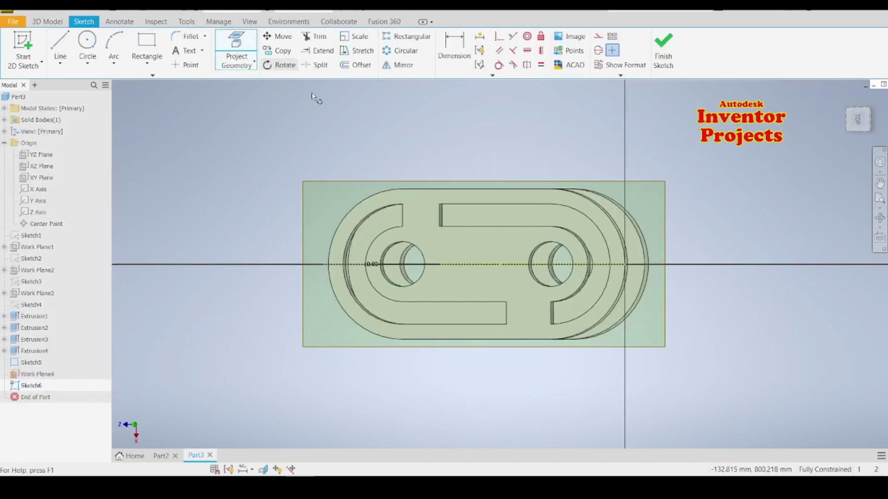
left_click(348, 216)
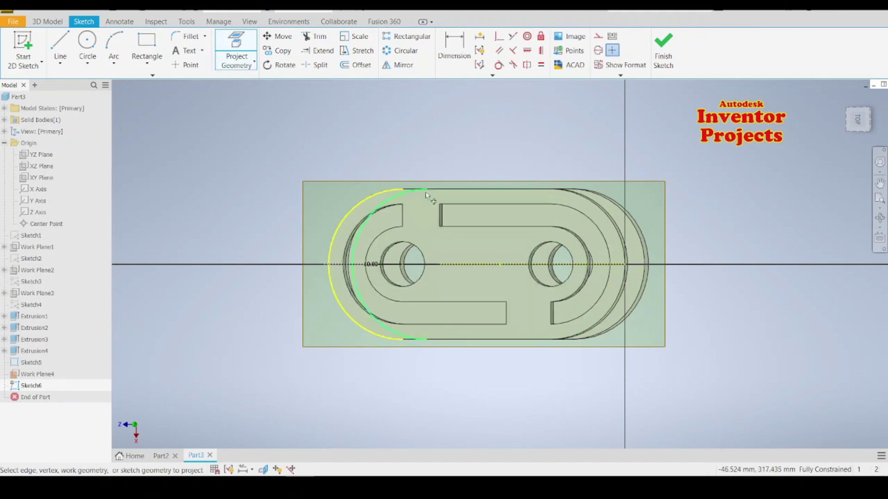
left_click(553, 190)
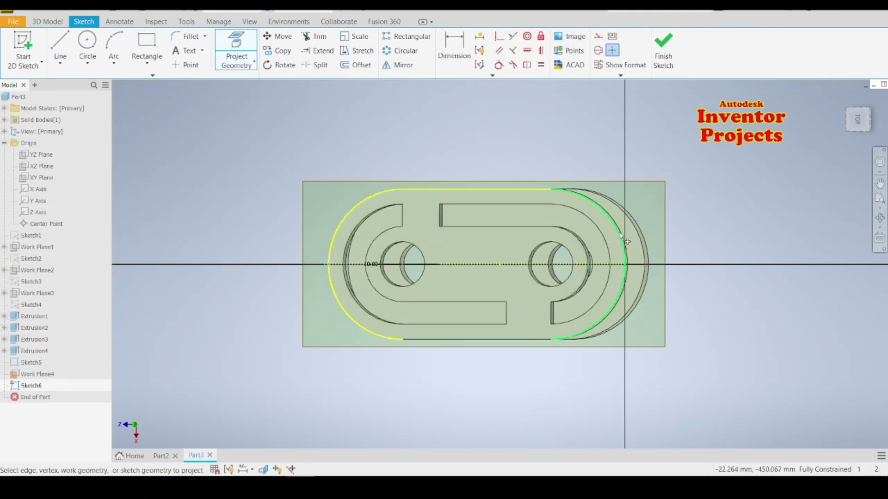
left_click(627, 250)
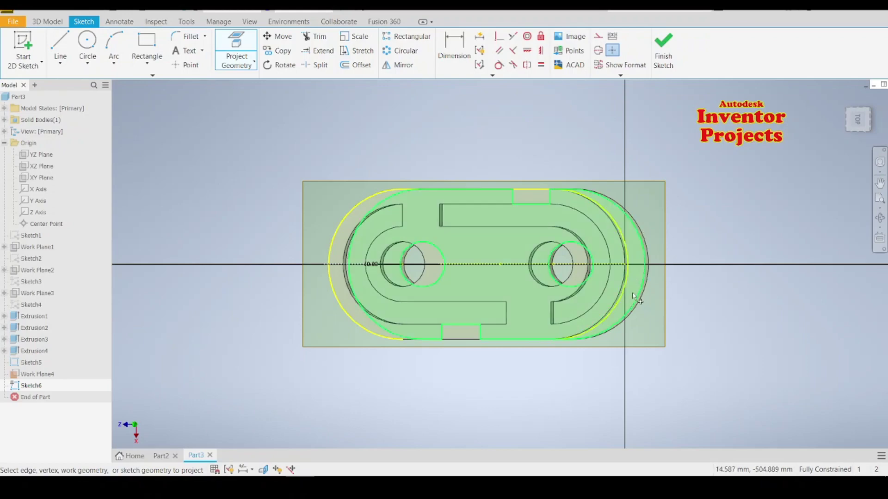
left_click(509, 340)
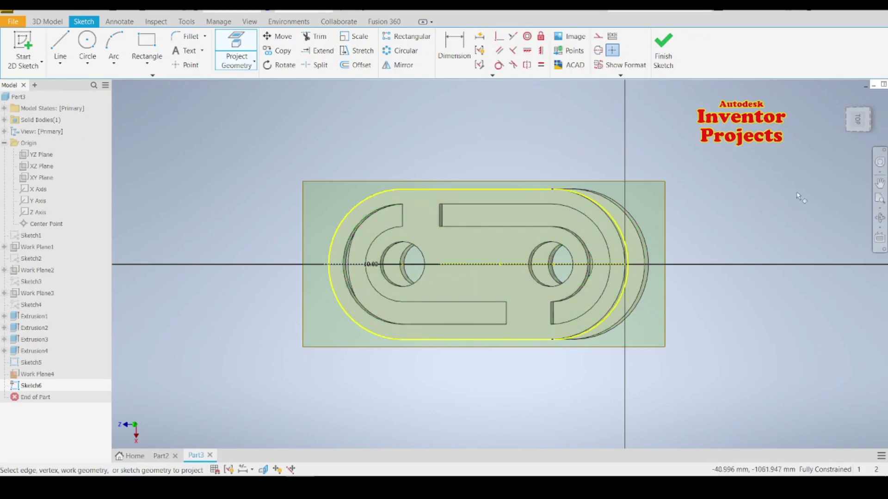
left_click(500, 205)
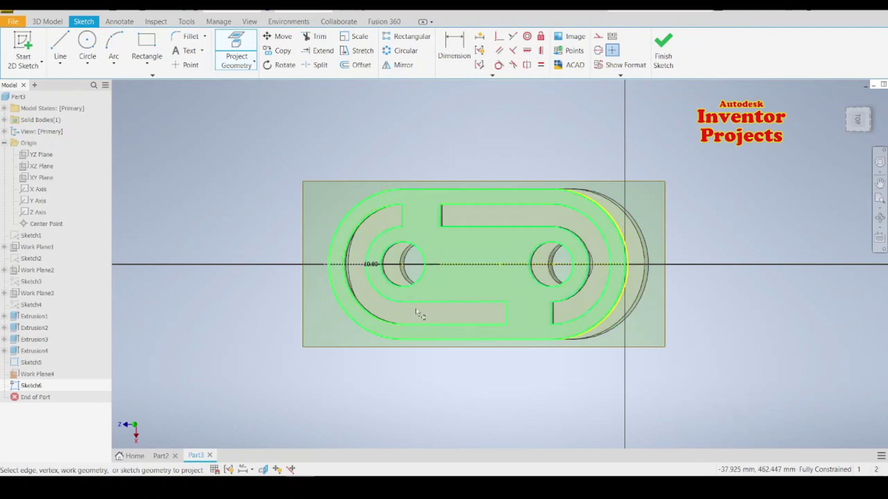
left_click(429, 325)
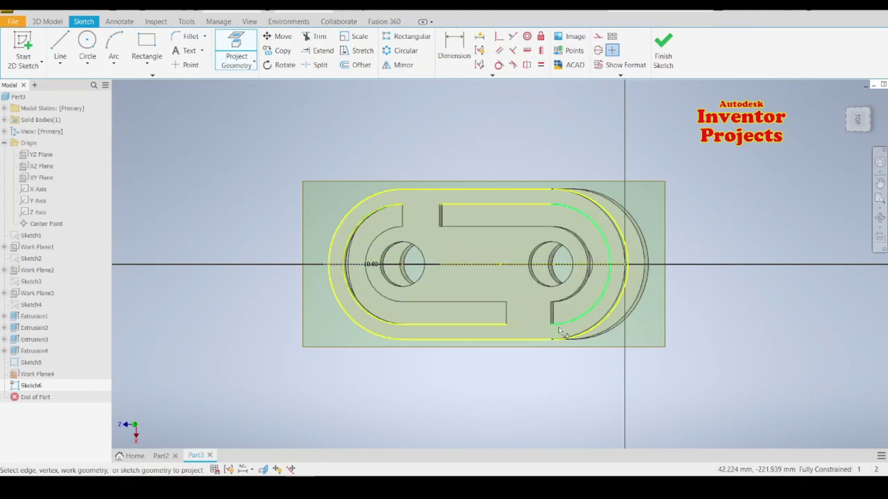
left_click(567, 327)
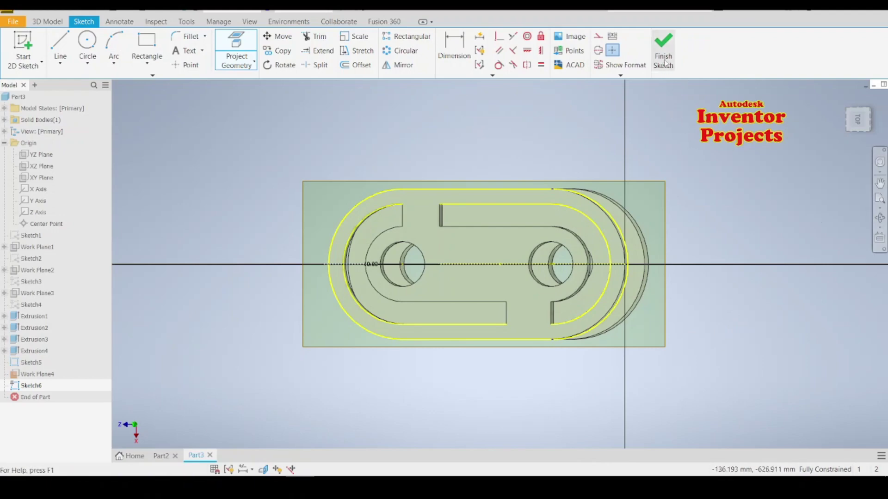
Step: Draw short lines closing the top and bottom gaps of the inner outline, then finish Sketch6
left_click(60, 46)
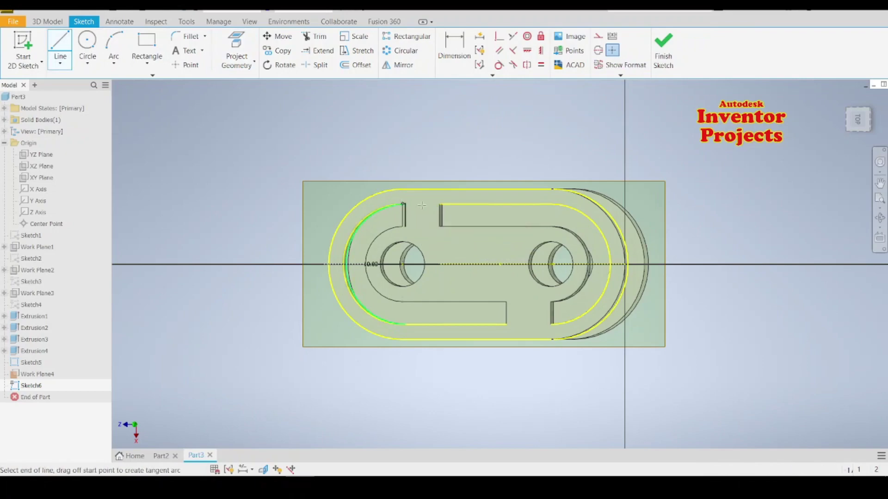
left_click_drag(402, 204, 440, 204)
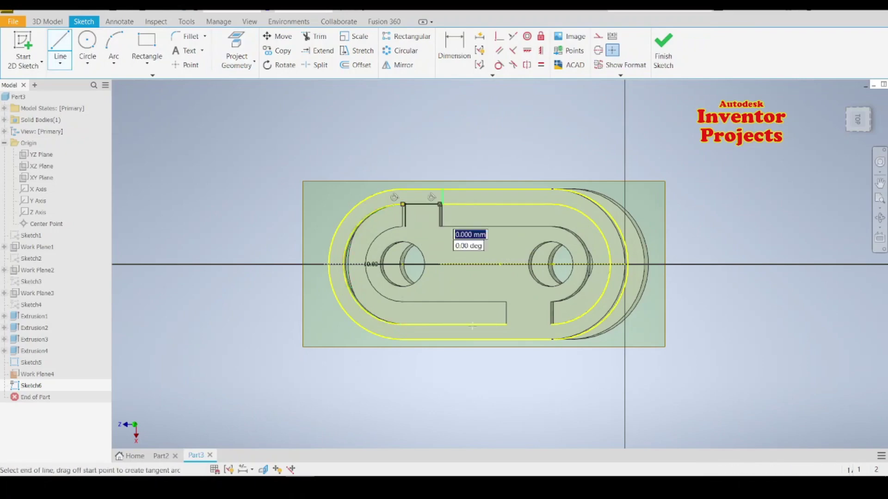
key("Escape")
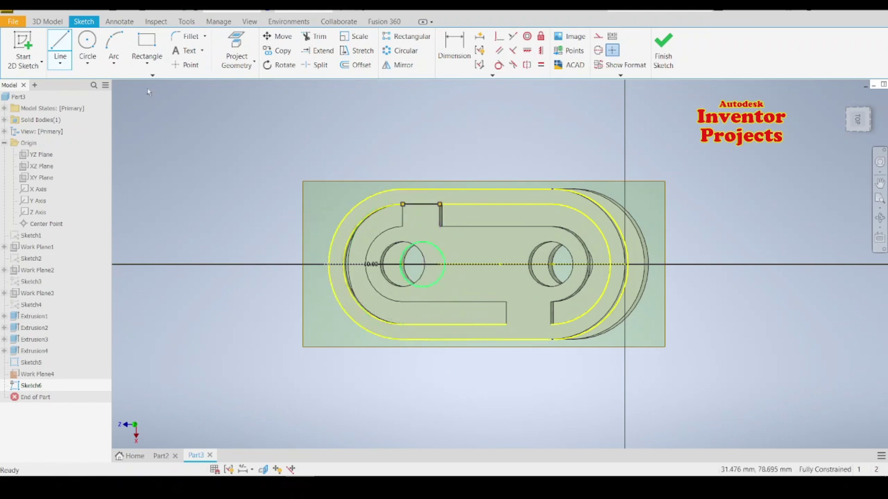
left_click(65, 44)
left_click(64, 44)
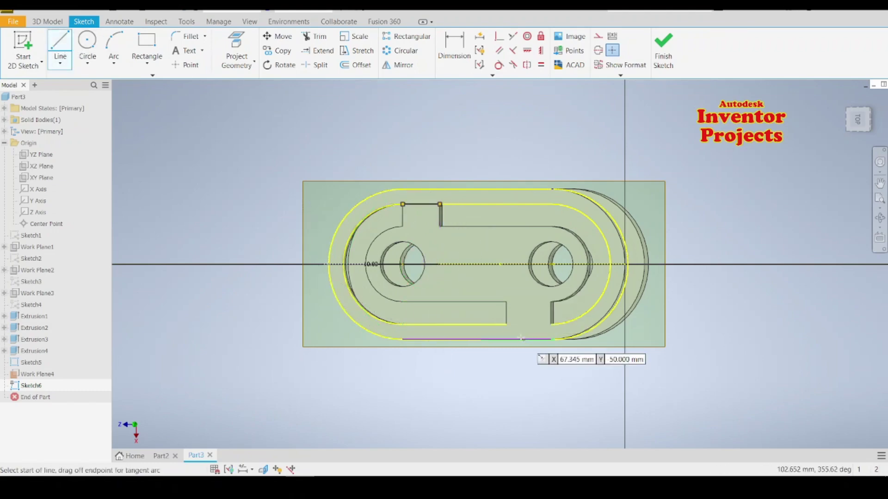
left_click_drag(506, 325, 551, 325)
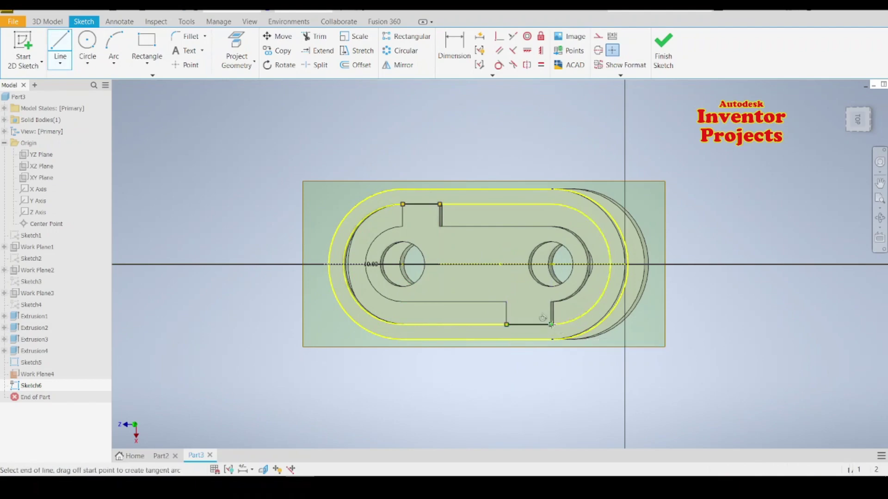
key("Escape")
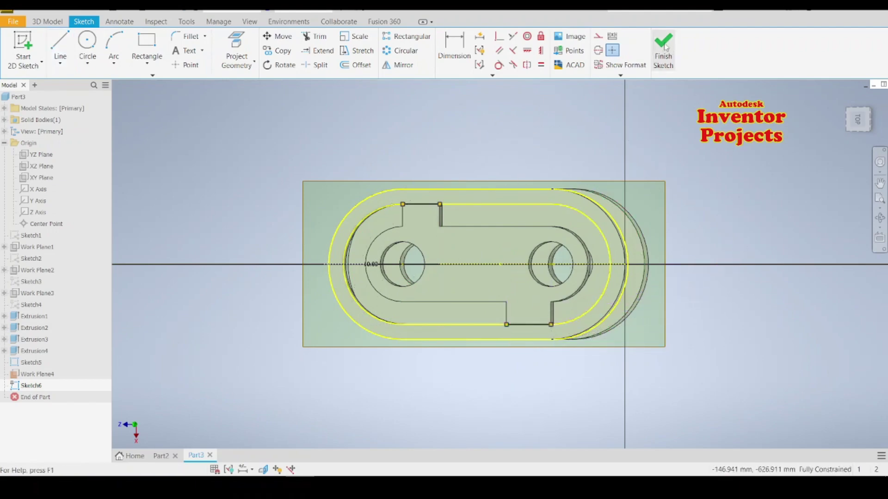
left_click(663, 52)
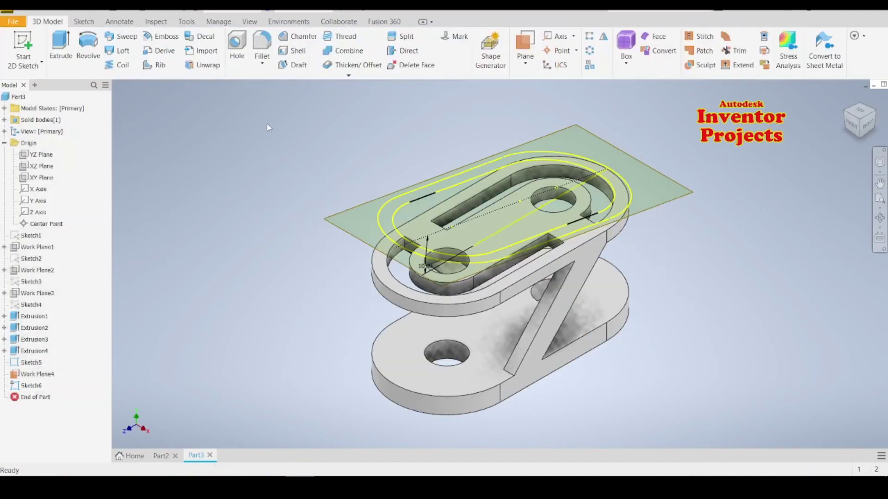
Step: Extrude Sketch6's outer loop To Next, forming a rim down to the existing solid
left_click(61, 48)
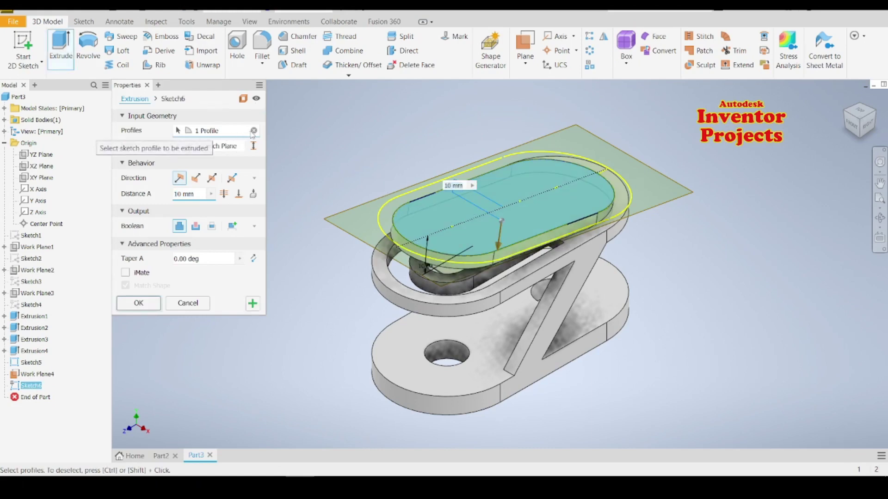
left_click(254, 131)
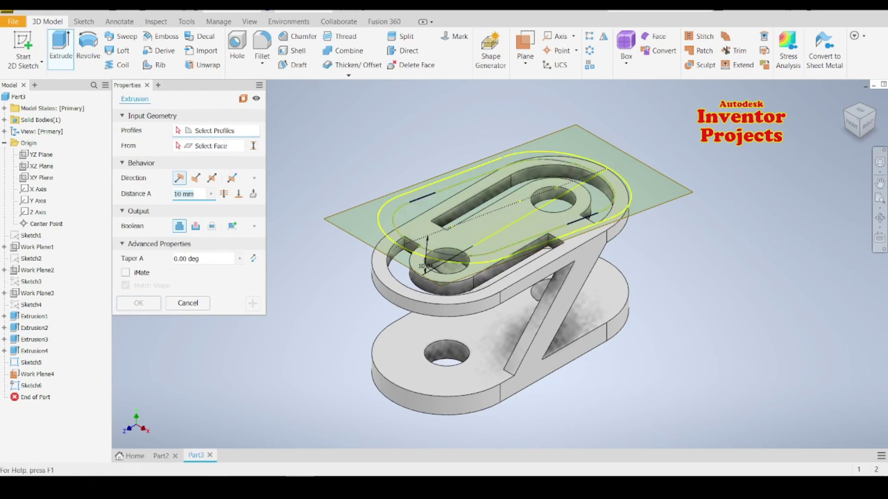
left_click(67, 39)
left_click(59, 42)
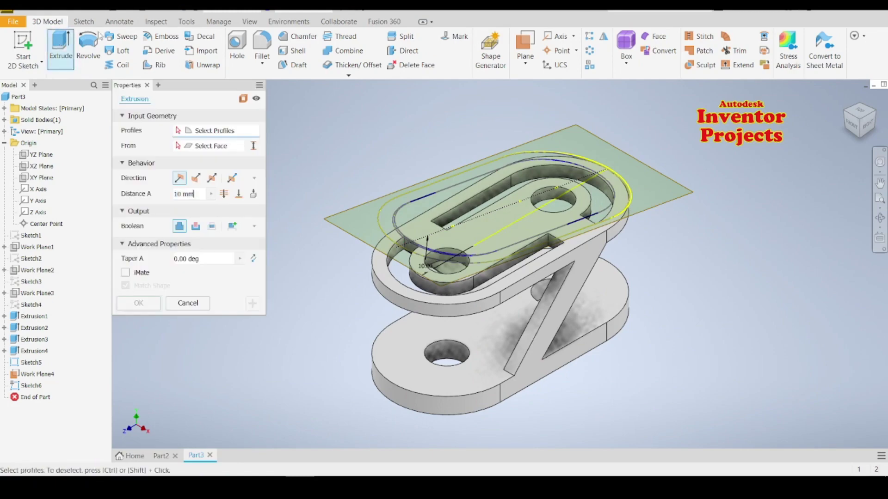
left_click(390, 226)
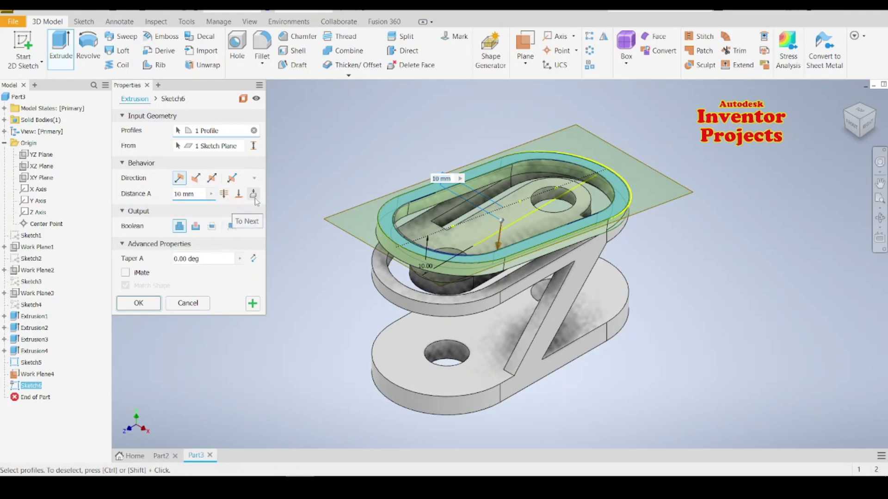
left_click(254, 197)
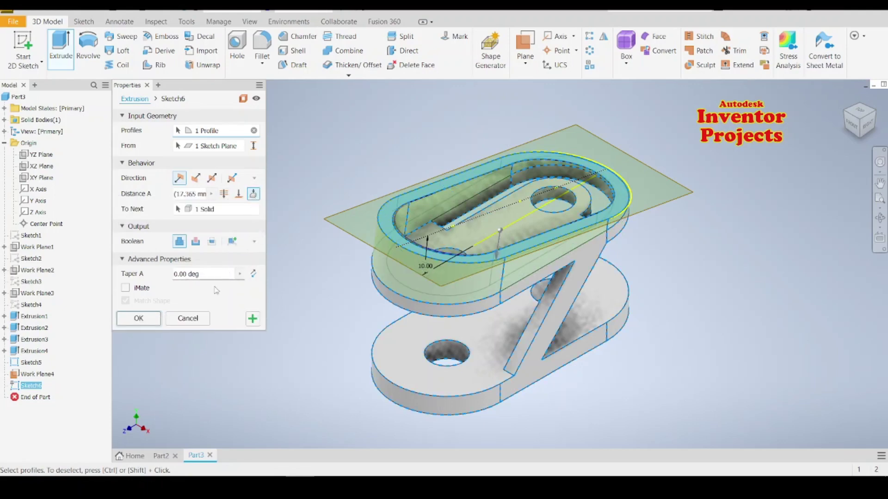
left_click(149, 323)
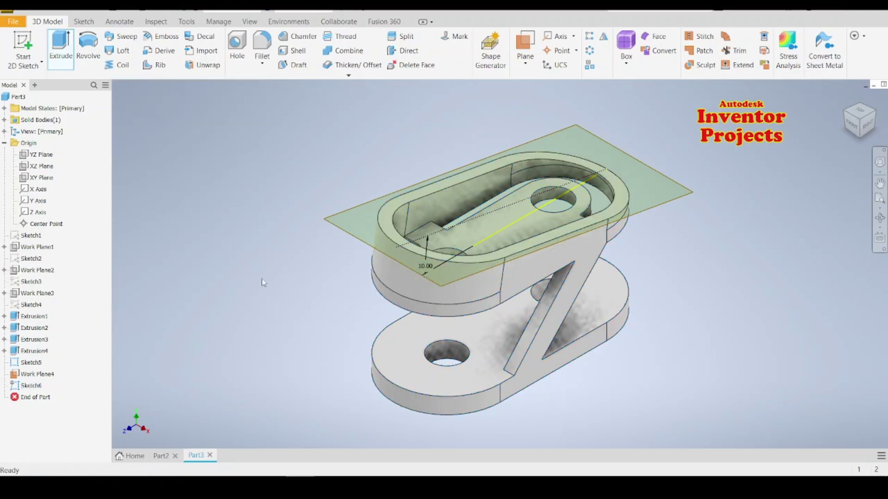
Step: Hide Work Plane4 and Sketch5 so only the solid shows, and select Part3
right_click(684, 193)
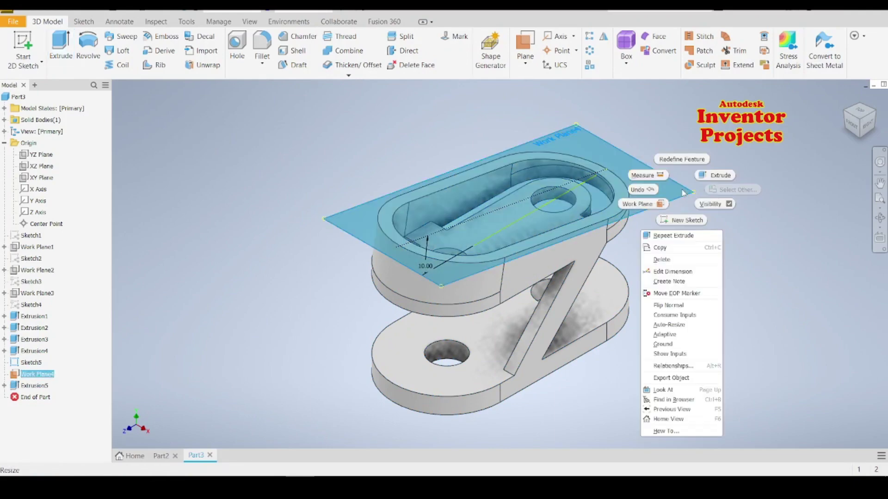
left_click(707, 204)
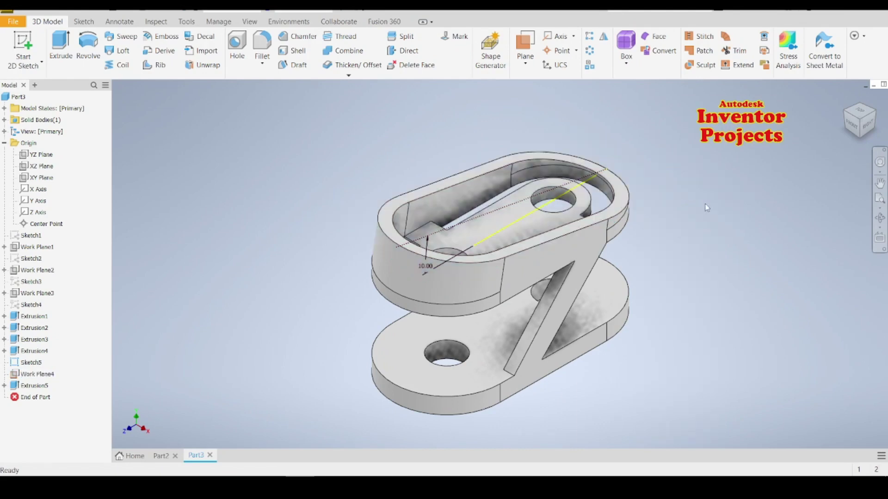
left_click(33, 363)
right_click(33, 363)
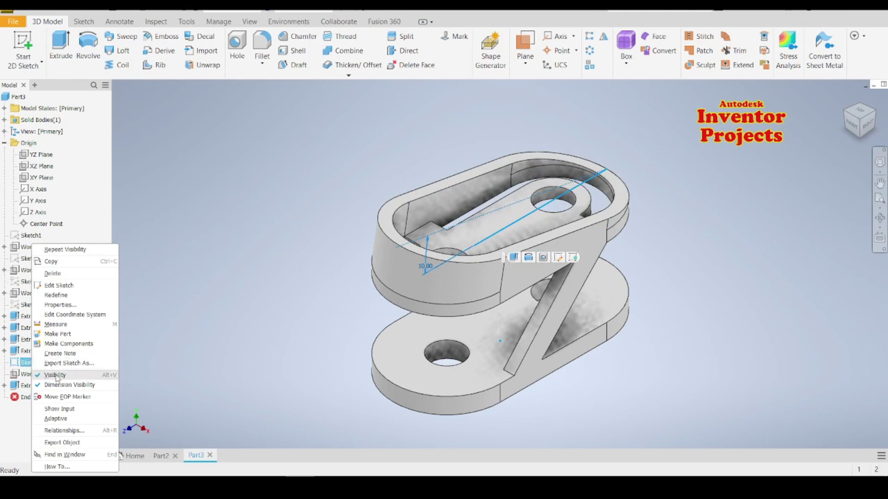
left_click(56, 377)
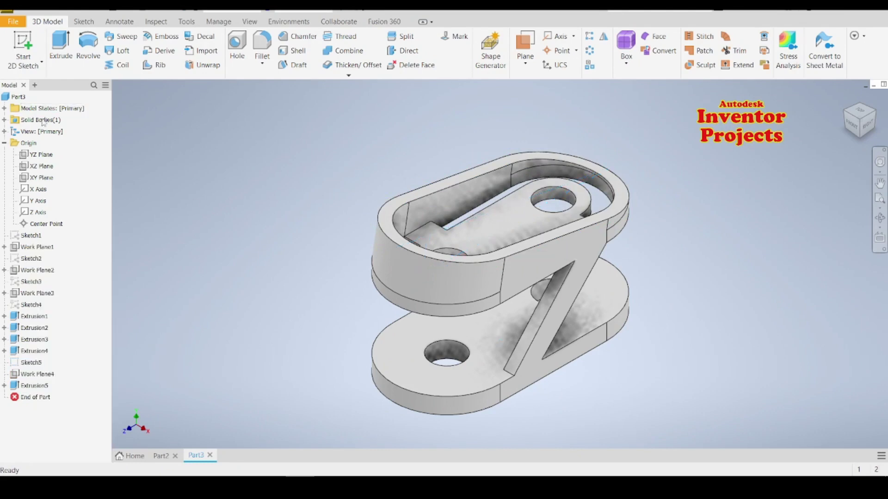
left_click(19, 96)
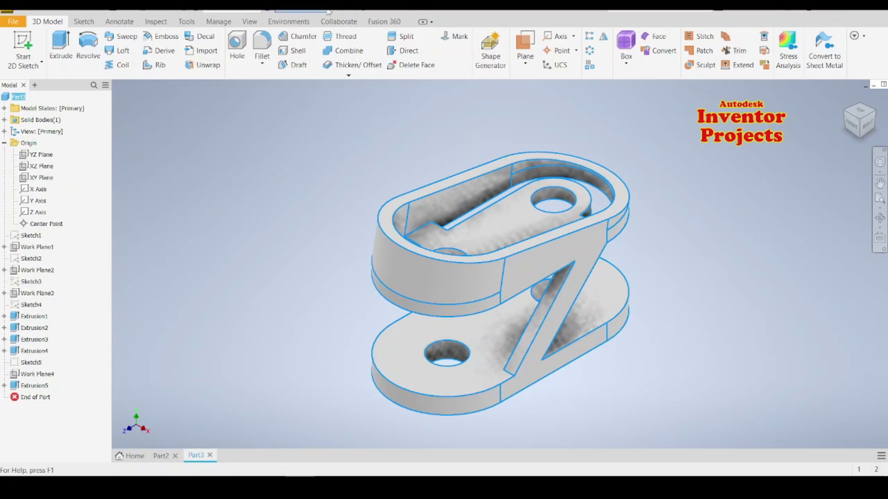
Step: Apply the Blue - Wall Paint - Glossy appearance to the whole bracket
left_click(328, 12)
scroll(270, 157, "up", 15)
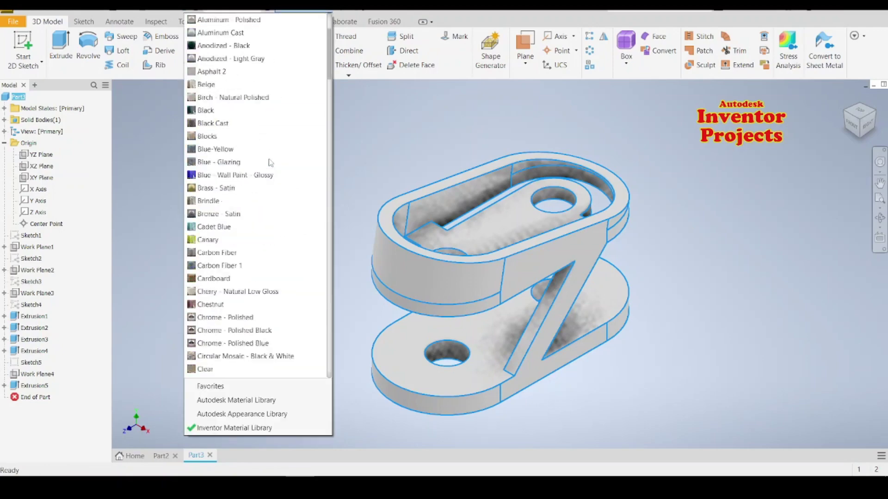
scroll(271, 162, "up", 3)
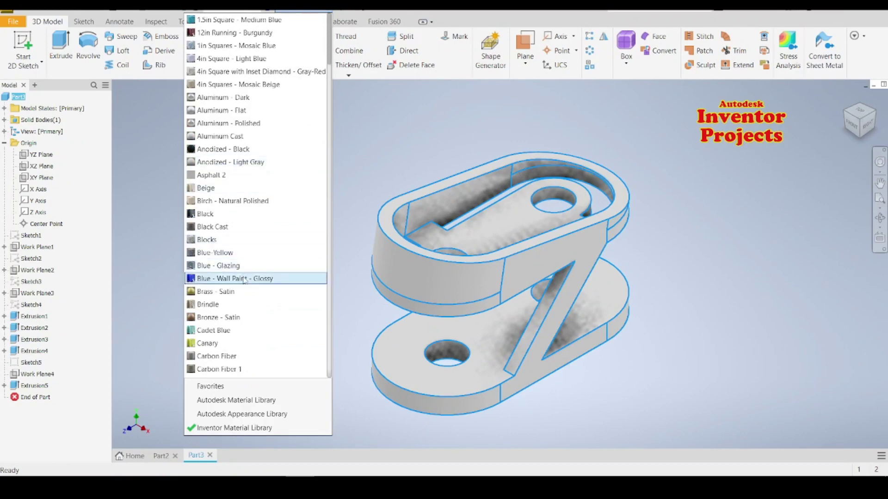
left_click(245, 279)
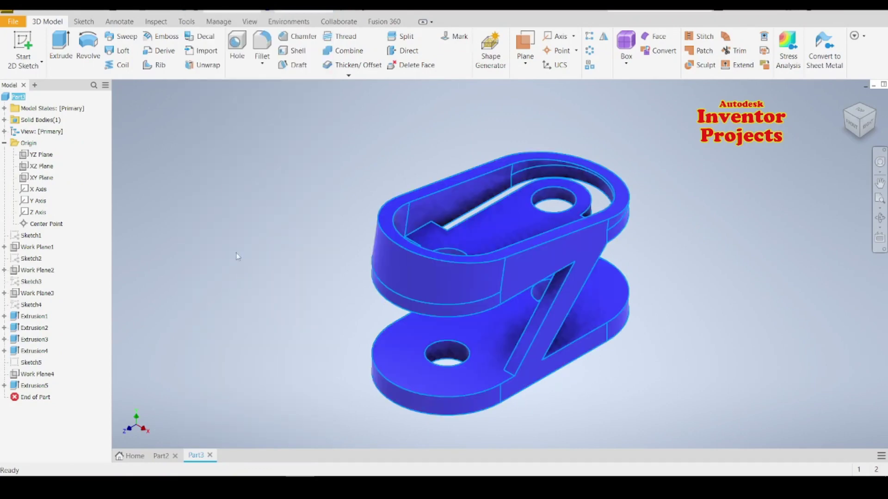
left_click(261, 46)
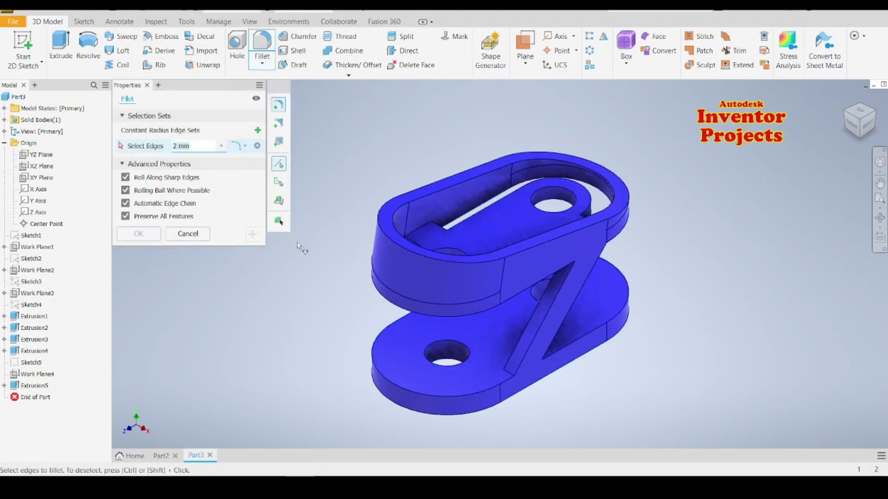
Step: Pick the rim edges, top plate hole edges and base edge chains for the 2 mm fillet
left_click(455, 185)
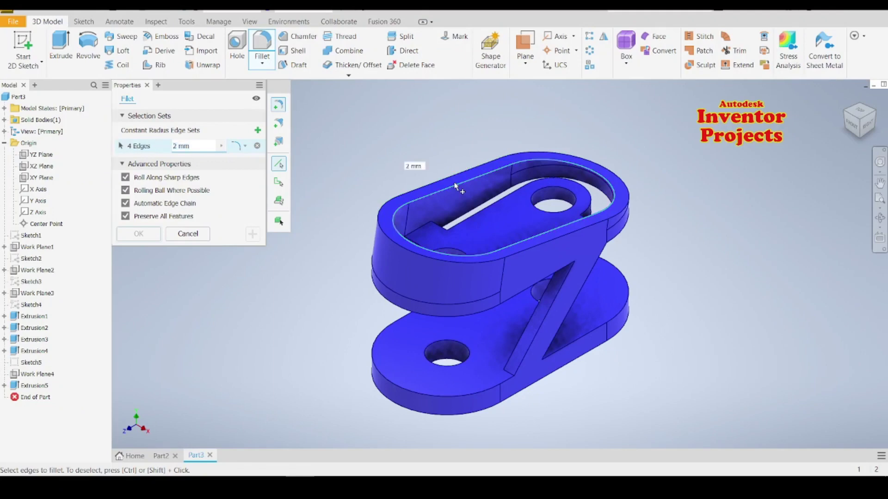
left_click(414, 313)
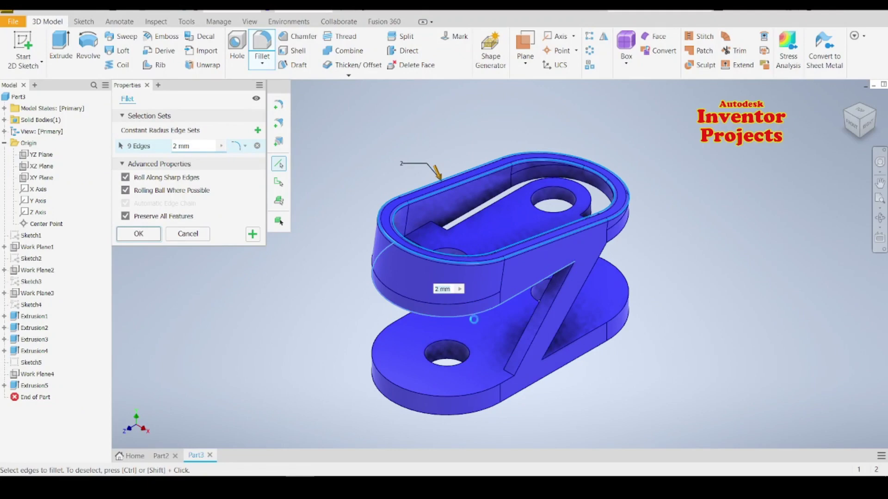
left_click(569, 212)
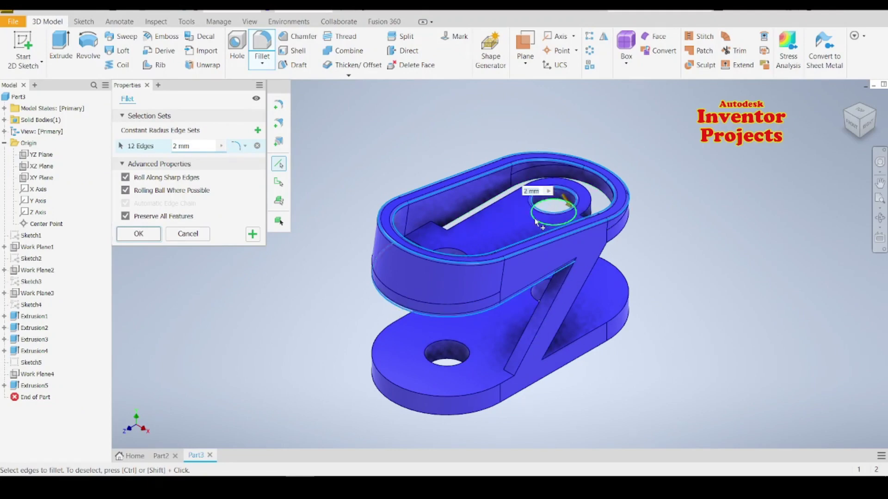
left_click(536, 222)
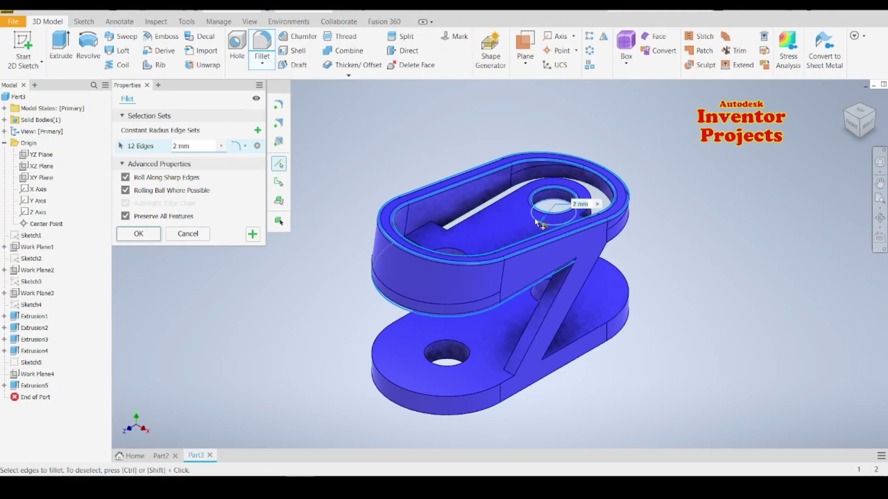
left_click(459, 255)
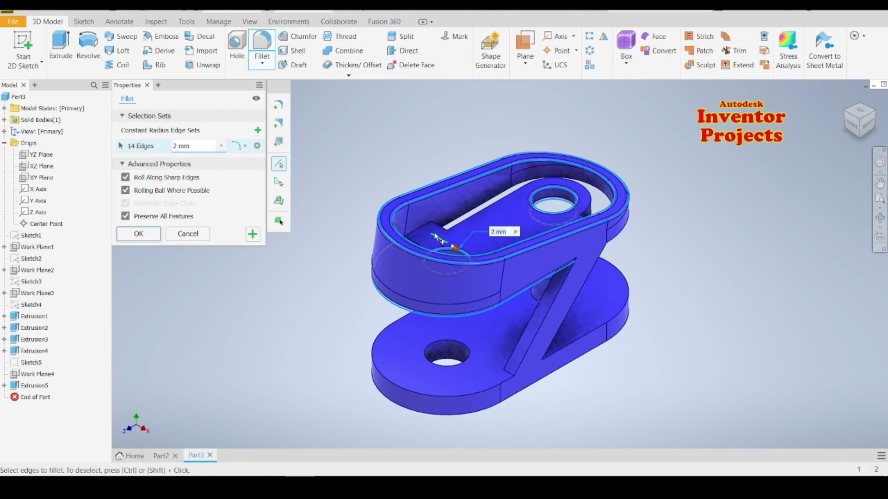
left_click(501, 375)
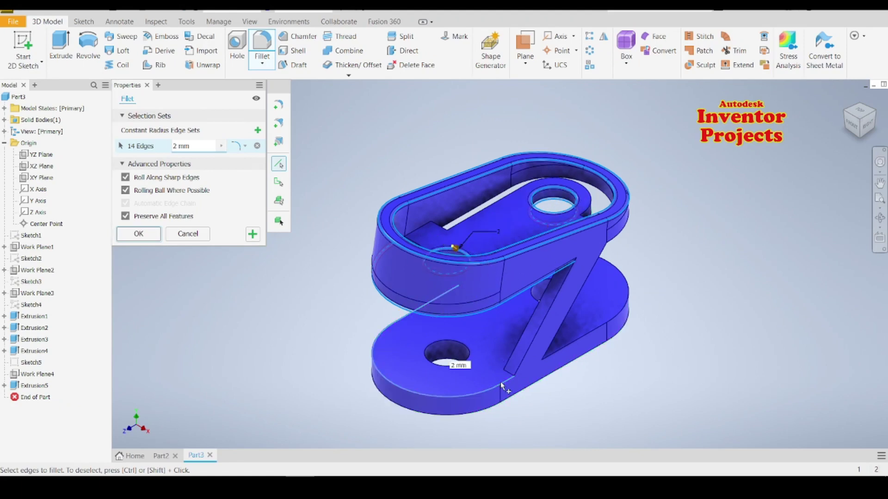
left_click(569, 345)
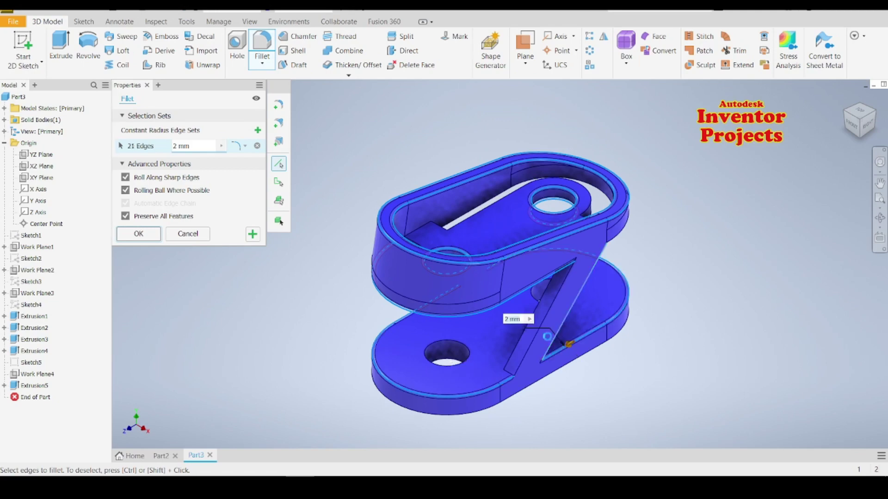
left_click(536, 340)
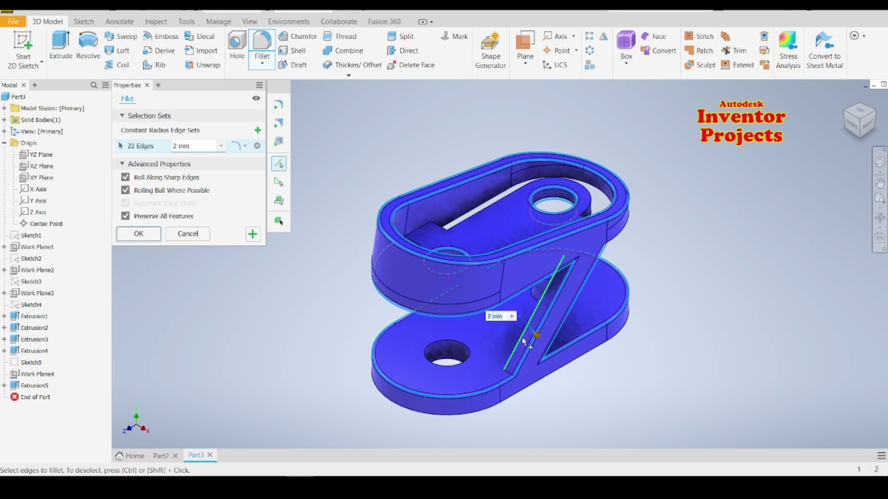
Step: Add the web, web slot and base hole edges, then apply the 2 mm fillet to all 31 edges
left_click(523, 342)
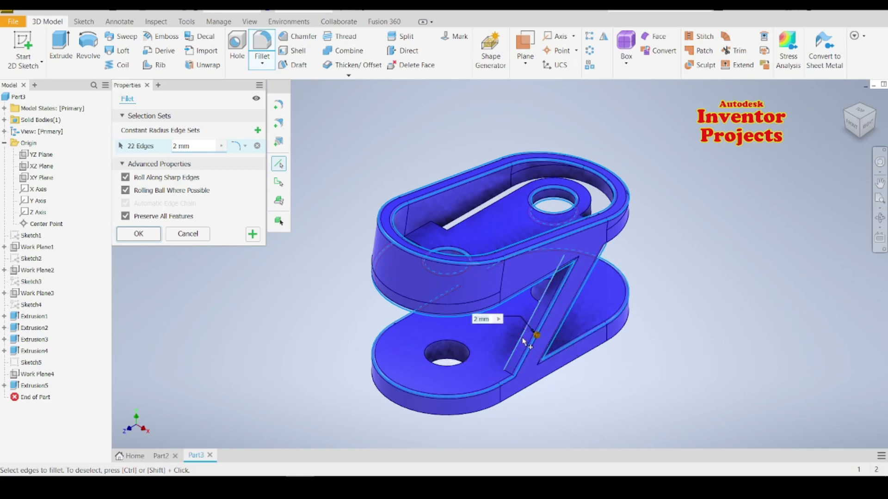
left_click(550, 377)
left_click(458, 367)
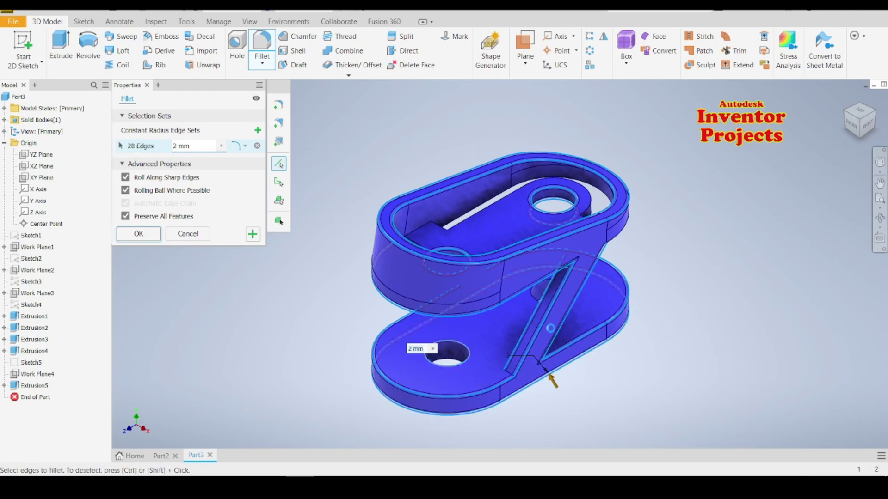
left_click(535, 308)
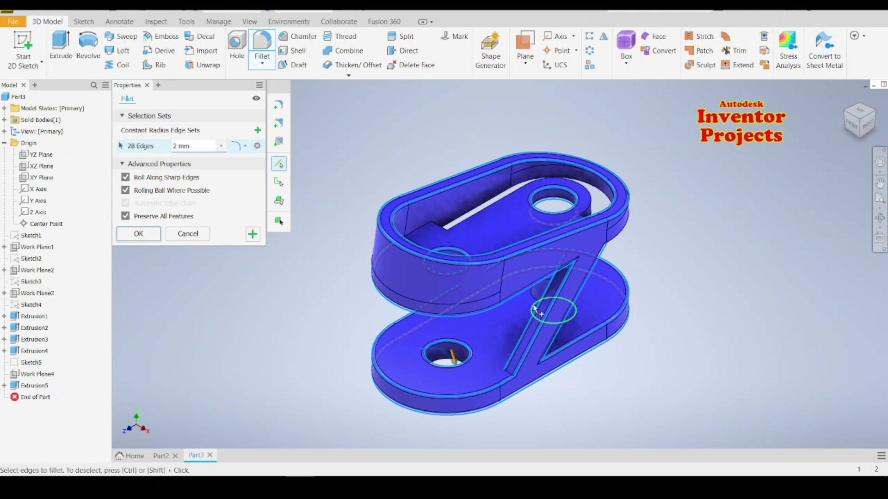
left_click(534, 297)
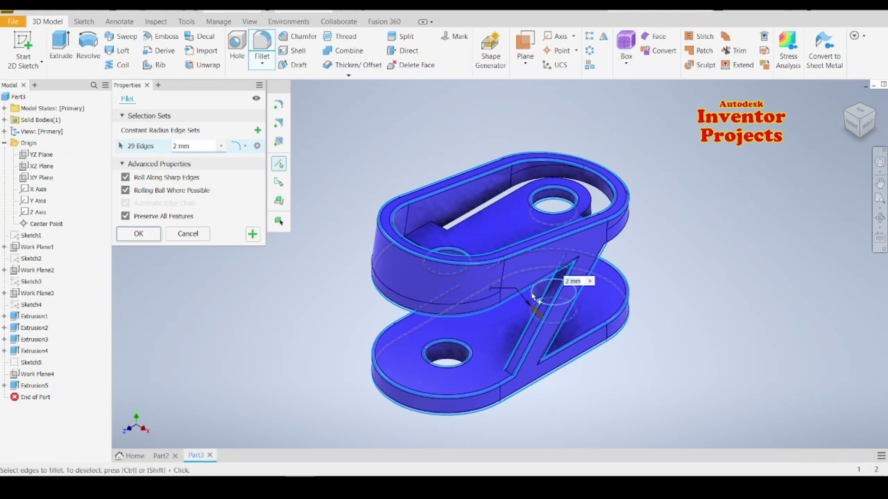
left_click(470, 370)
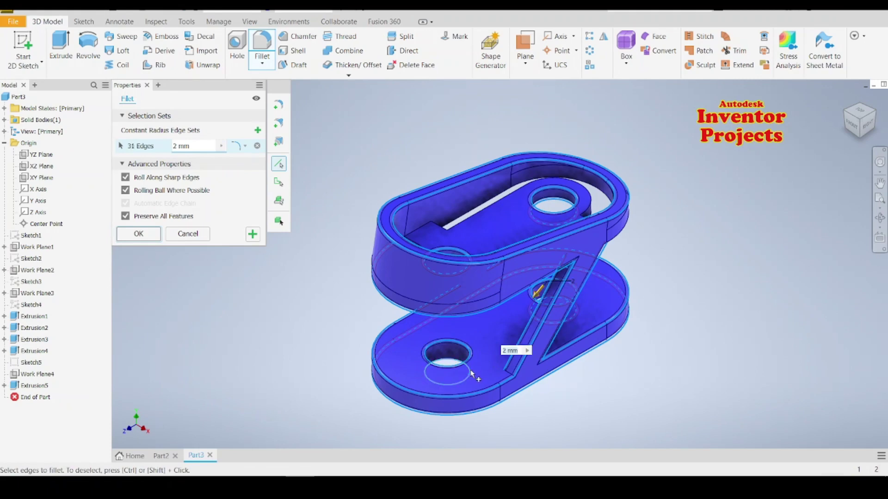
left_click(470, 370)
left_click(144, 236)
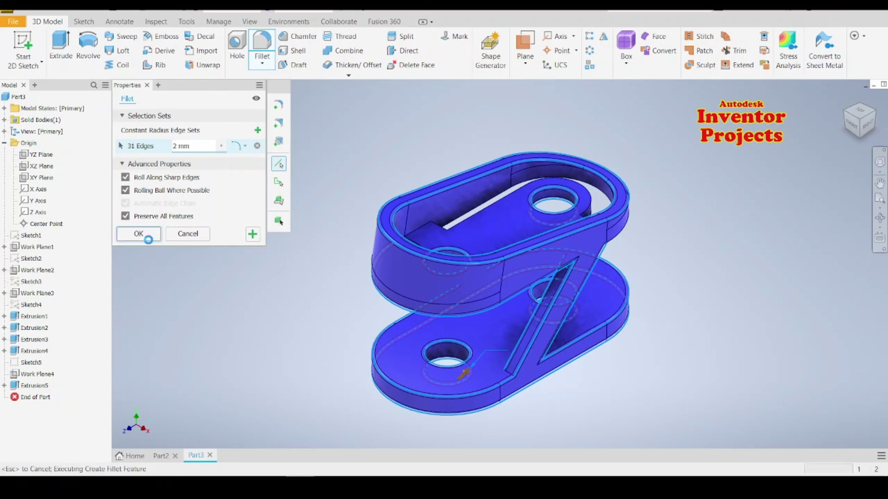
mouse_move(859, 118)
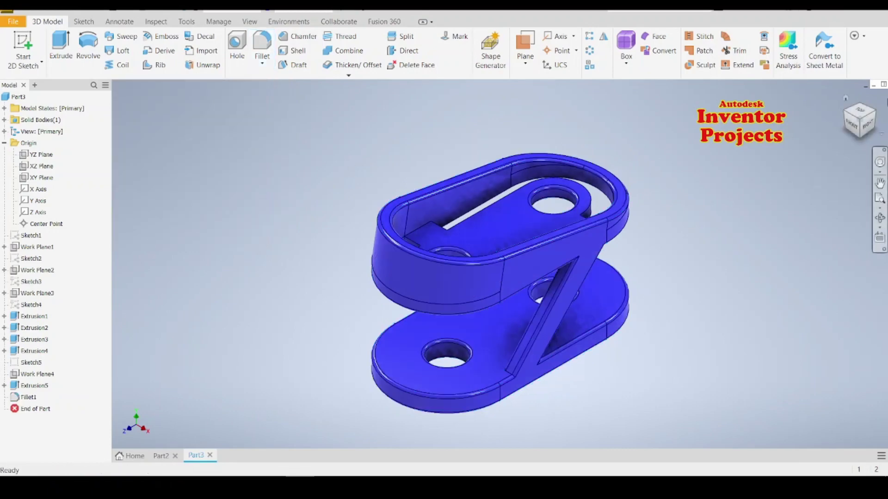
left_click(842, 112)
left_click(842, 112)
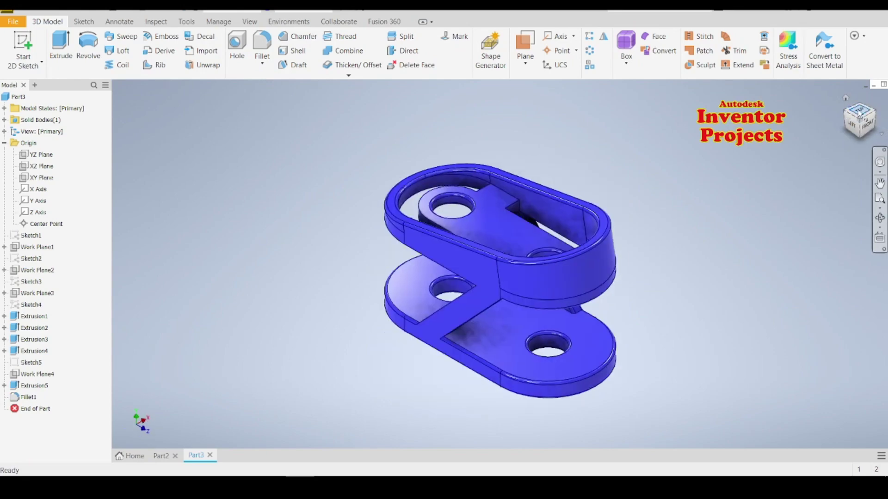
left_click(859, 111)
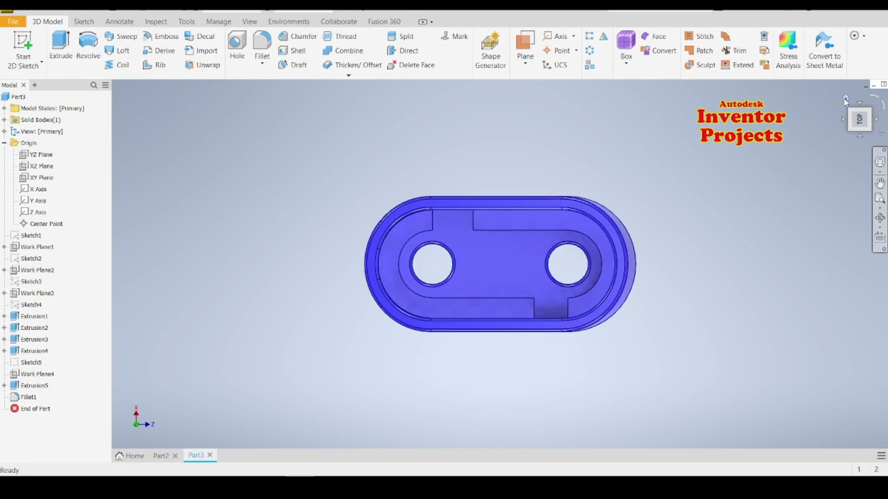
left_click(846, 99)
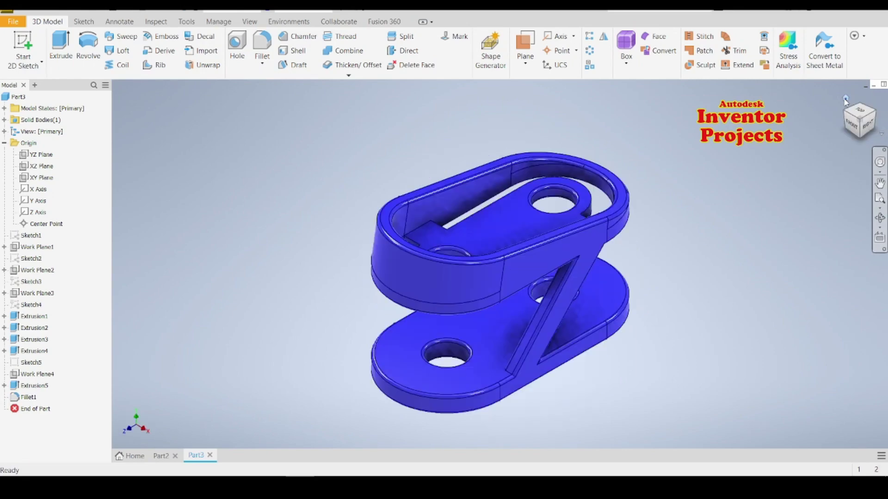